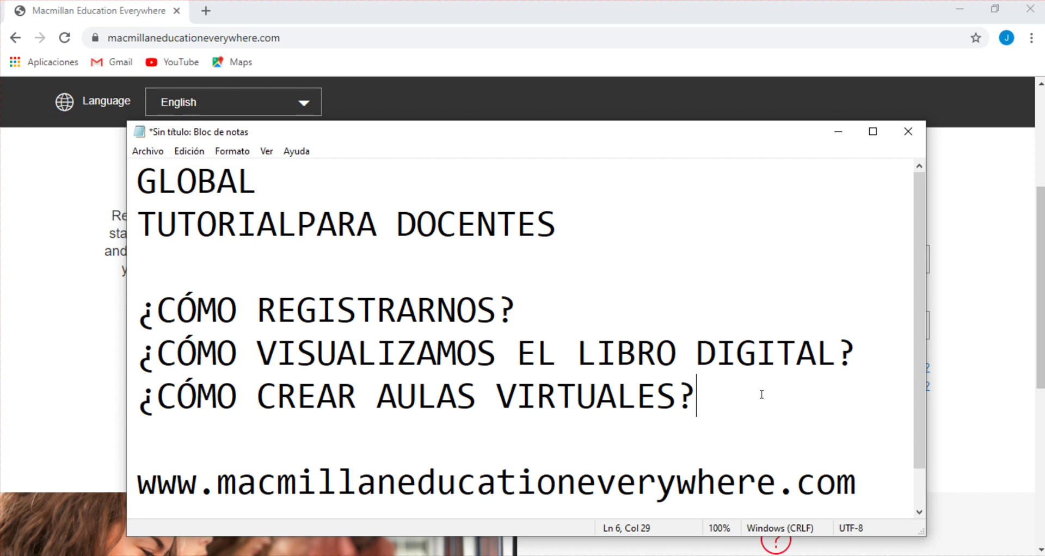
Hide the Notepad notes and begin registering a new account with a book access code
{"action": "left_click", "coordinate": [839, 132]}
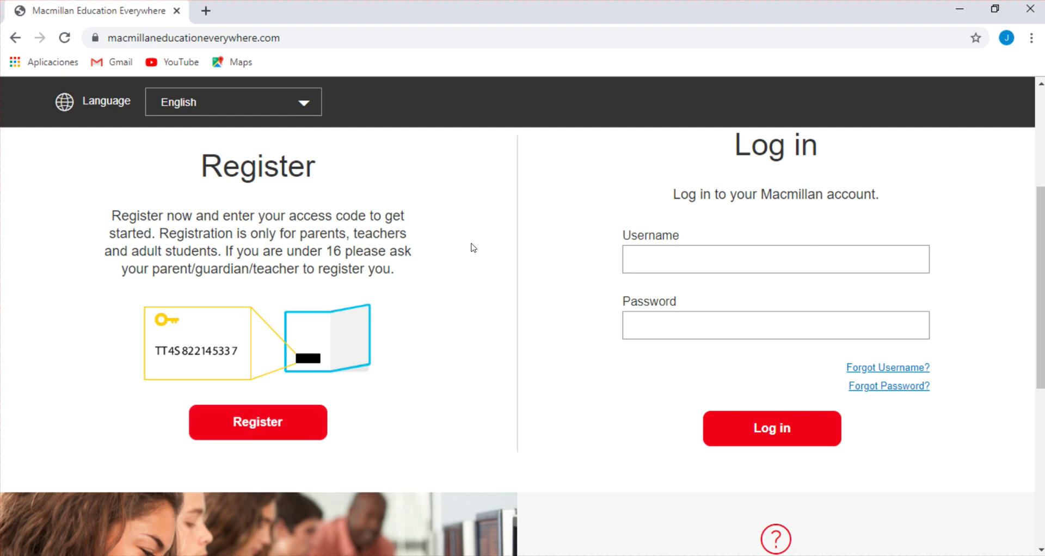
{"action": "left_click", "coordinate": [275, 422]}
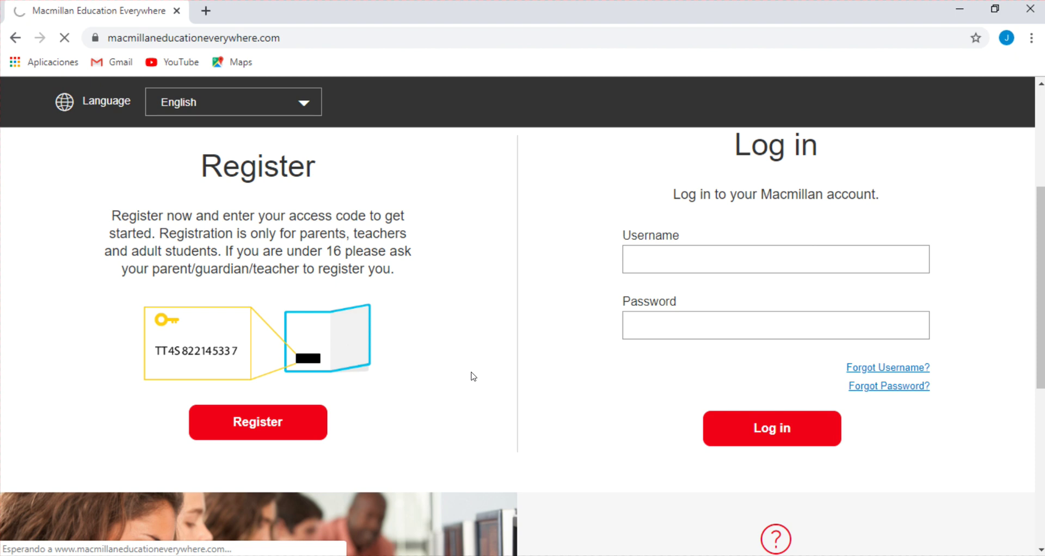
Paste the access code, zoom to 110%, and verify it's valid for the Global Elementary Teacher's Pack
{"action": "left_click", "coordinate": [486, 308]}
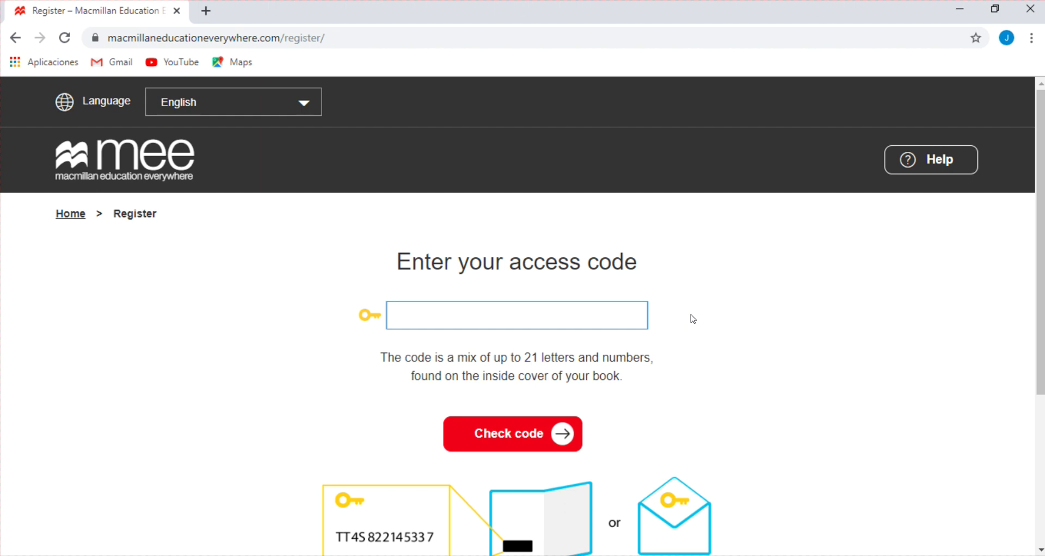
{"action": "key", "text": "ctrl+v"}
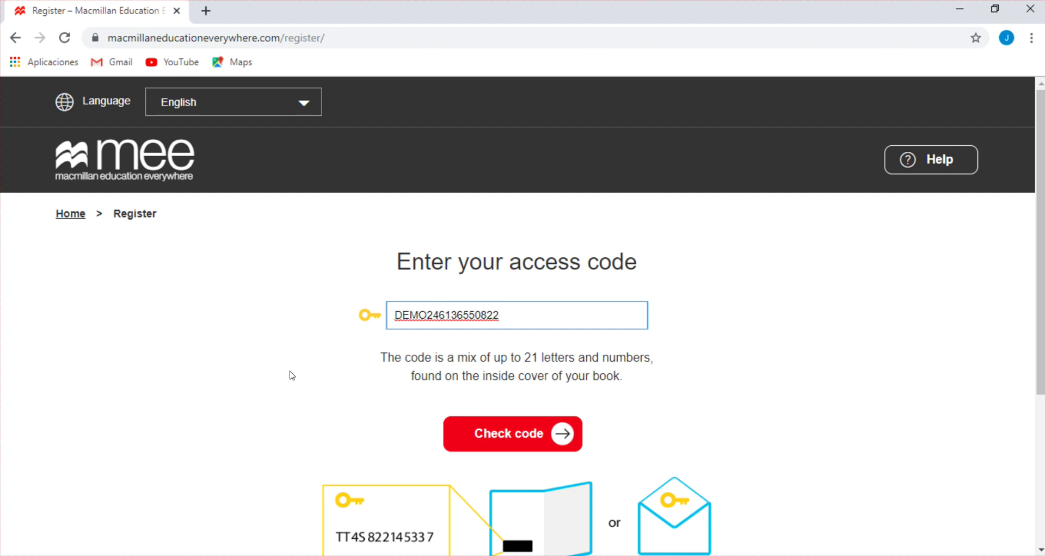
{"action": "key", "text": "ctrl+plus"}
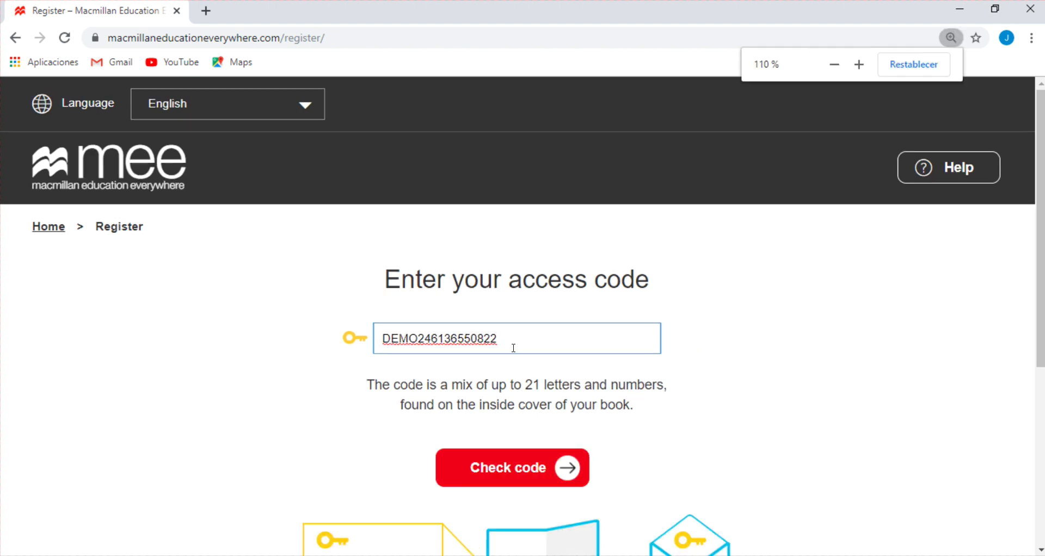
{"action": "scroll", "coordinate": [627, 303], "scroll_direction": "down", "scroll_amount": 1}
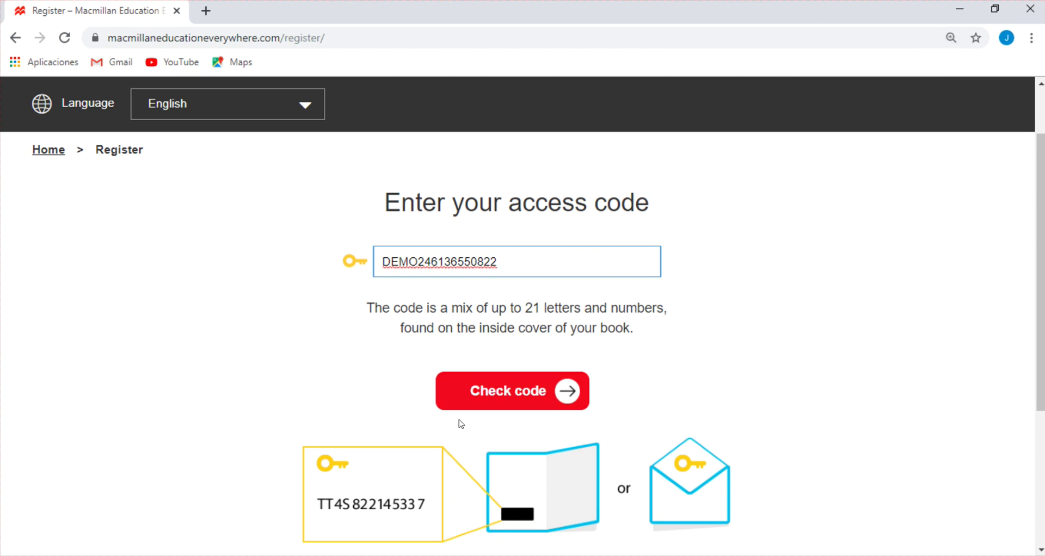
{"action": "left_click", "coordinate": [548, 404]}
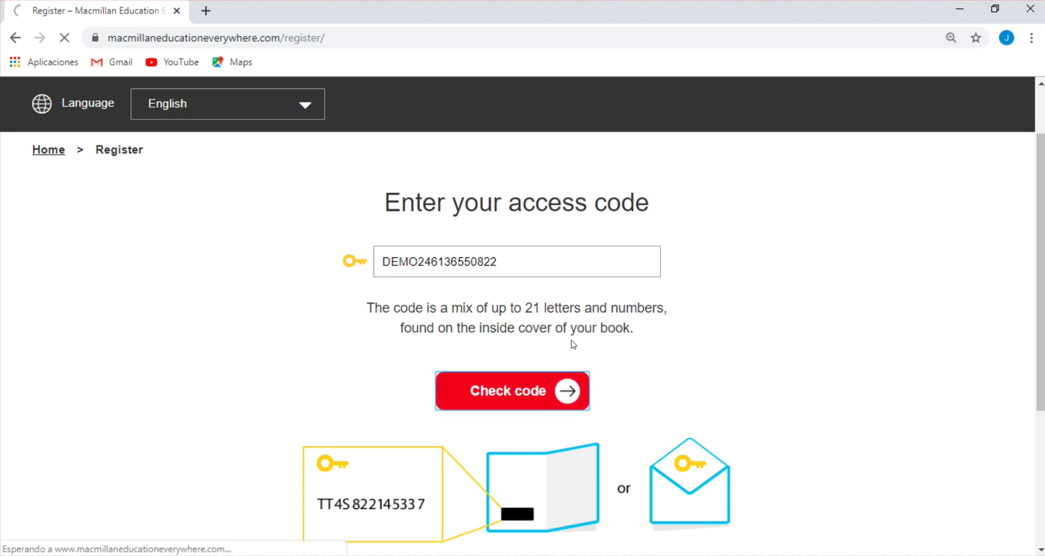
{"action": "scroll", "coordinate": [578, 302], "scroll_direction": "down", "scroll_amount": 2}
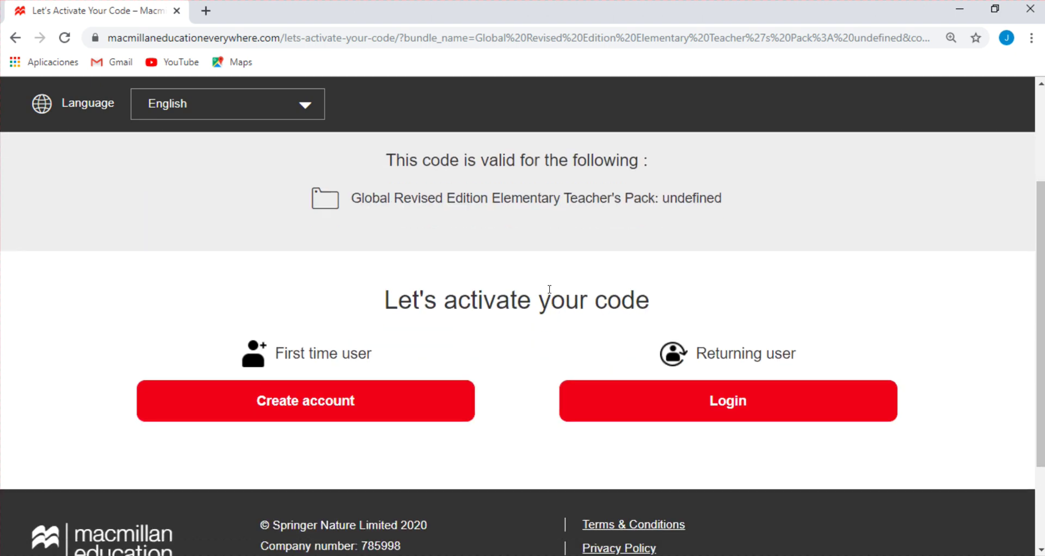
Create an account with first name, last name, country Peru and e-mail, then continue to step 2
{"action": "left_click", "coordinate": [275, 396]}
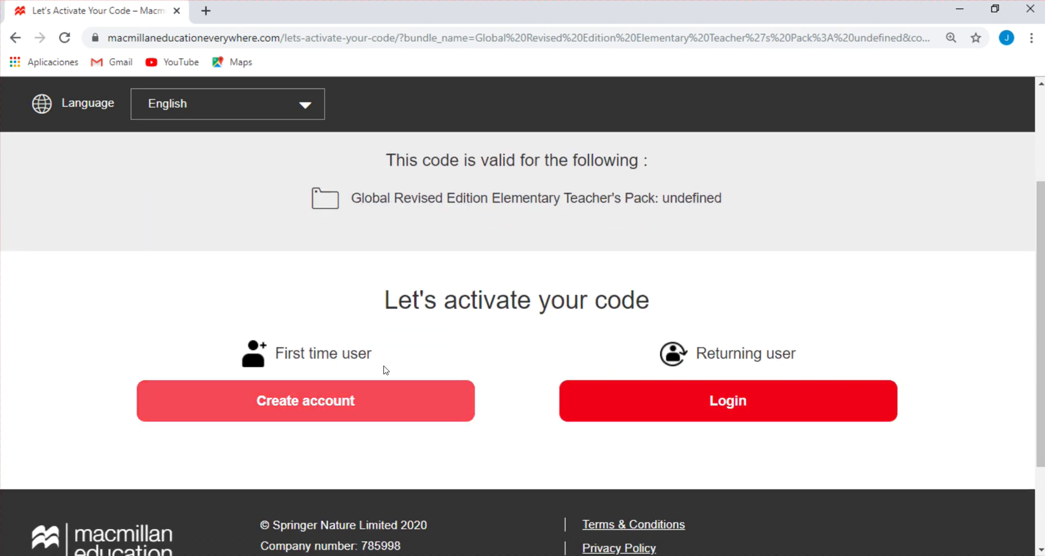
{"action": "left_click", "coordinate": [314, 405]}
{"action": "left_click", "coordinate": [326, 406]}
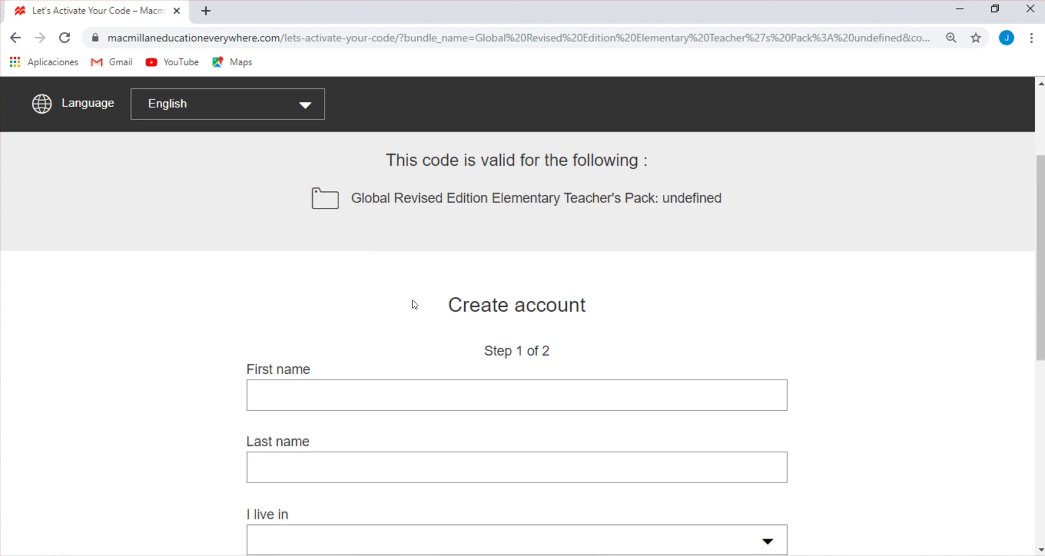
{"action": "scroll", "coordinate": [414, 305], "scroll_direction": "down", "scroll_amount": 3}
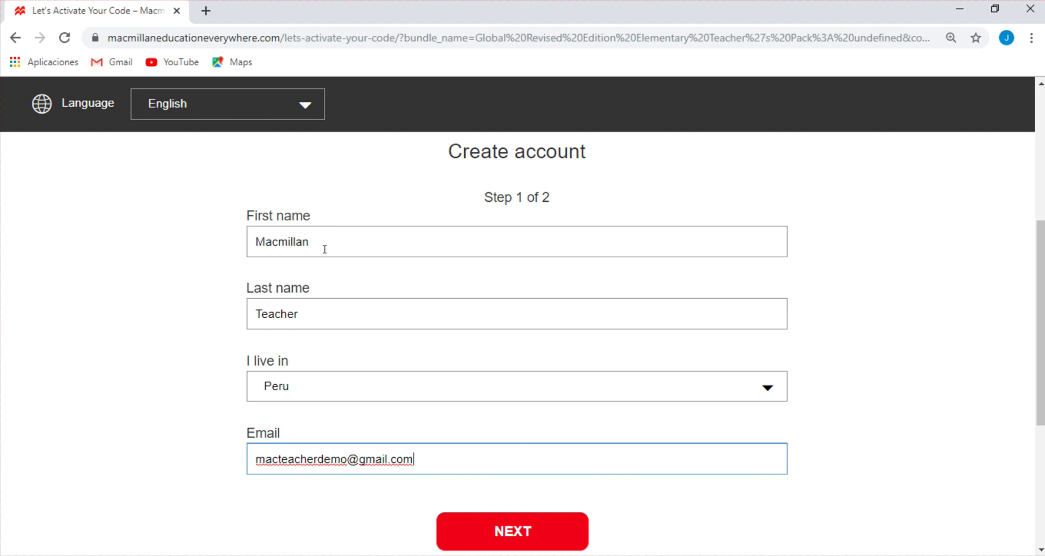
{"action": "left_click", "coordinate": [526, 529]}
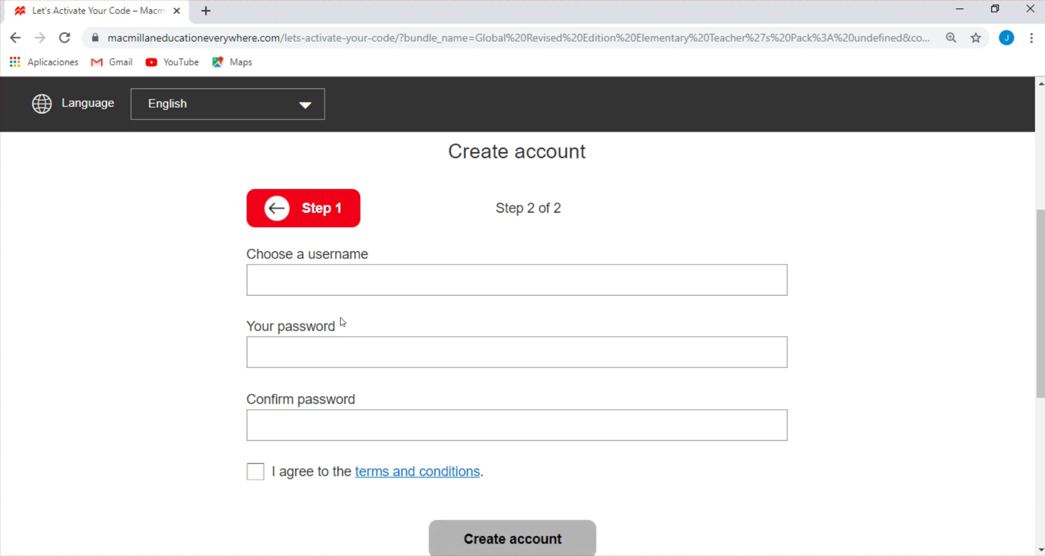
Fill in a username, the password and the matching password confirmation on the step 2 form
{"action": "scroll", "coordinate": [174, 342], "scroll_direction": "down", "scroll_amount": 2}
{"action": "scroll", "coordinate": [174, 342], "scroll_direction": "up", "scroll_amount": 2}
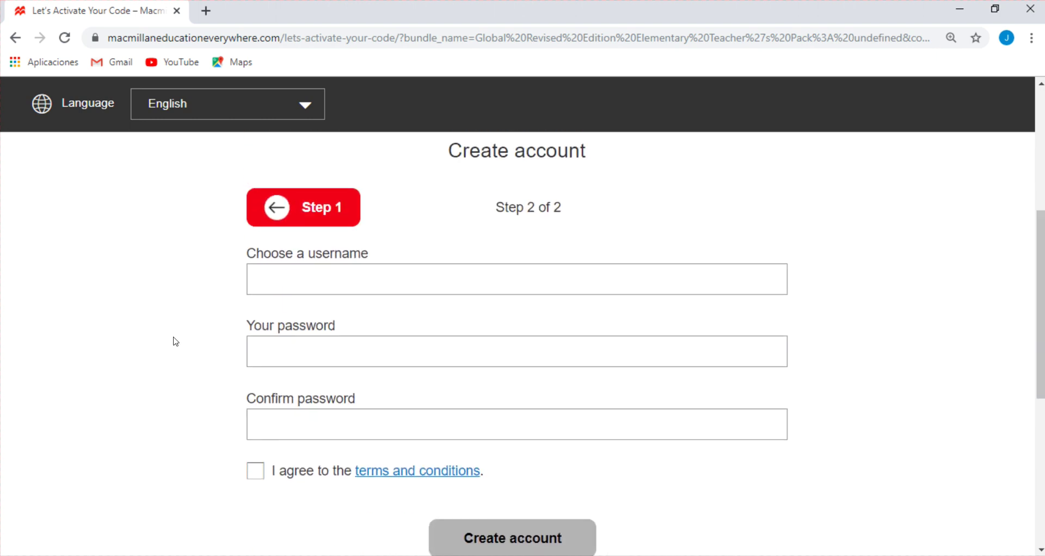
{"action": "scroll", "coordinate": [1040, 247], "scroll_direction": "down", "scroll_amount": 1}
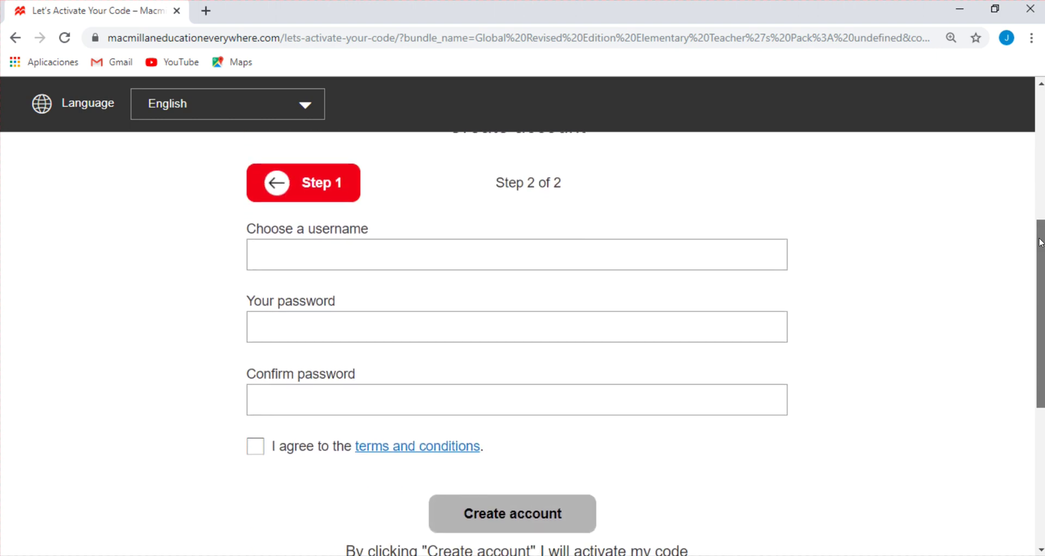
{"action": "left_click", "coordinate": [339, 243]}
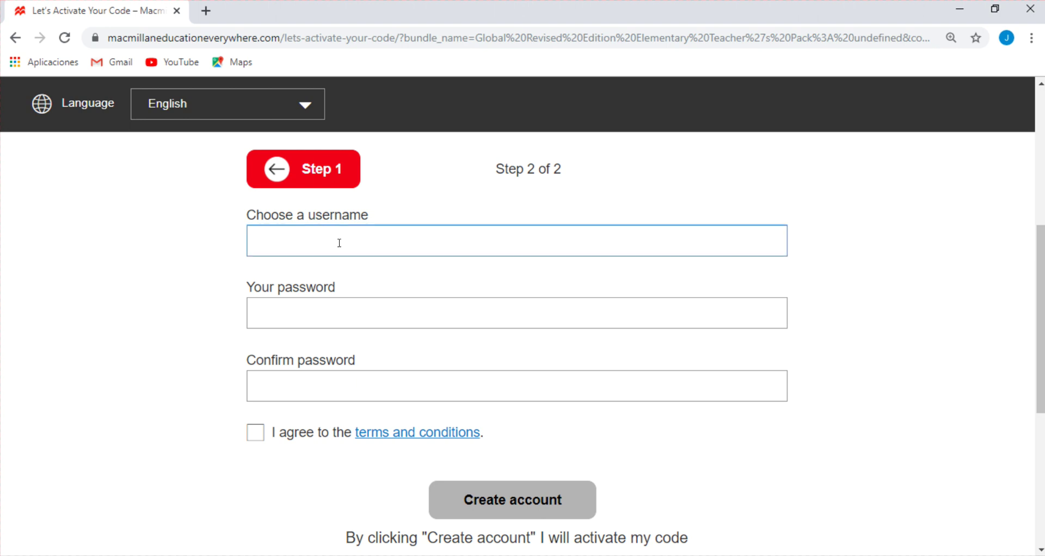
{"action": "left_click", "coordinate": [335, 316]}
{"action": "left_click", "coordinate": [295, 424]}
{"action": "left_click", "coordinate": [298, 283]}
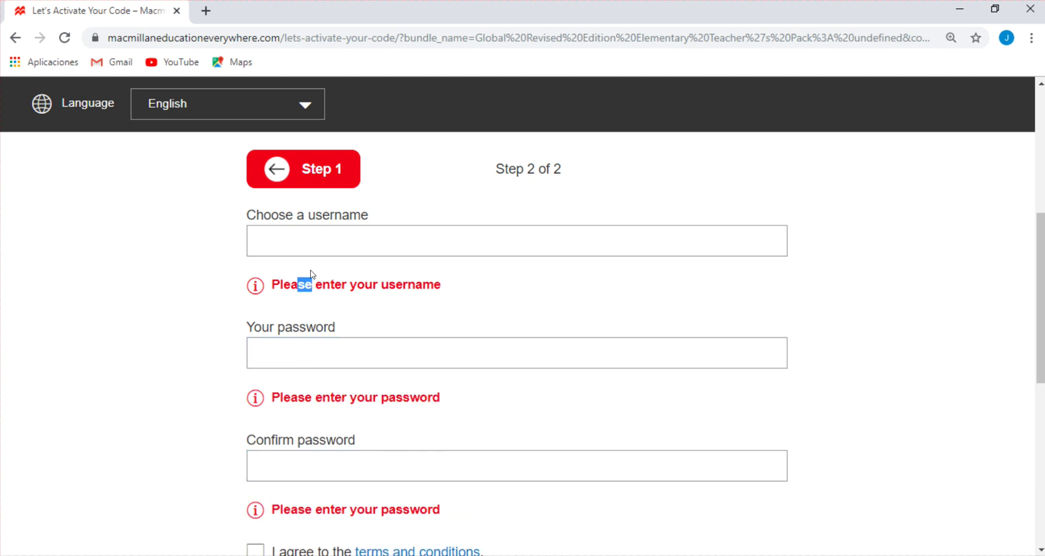
{"action": "left_click", "coordinate": [321, 243]}
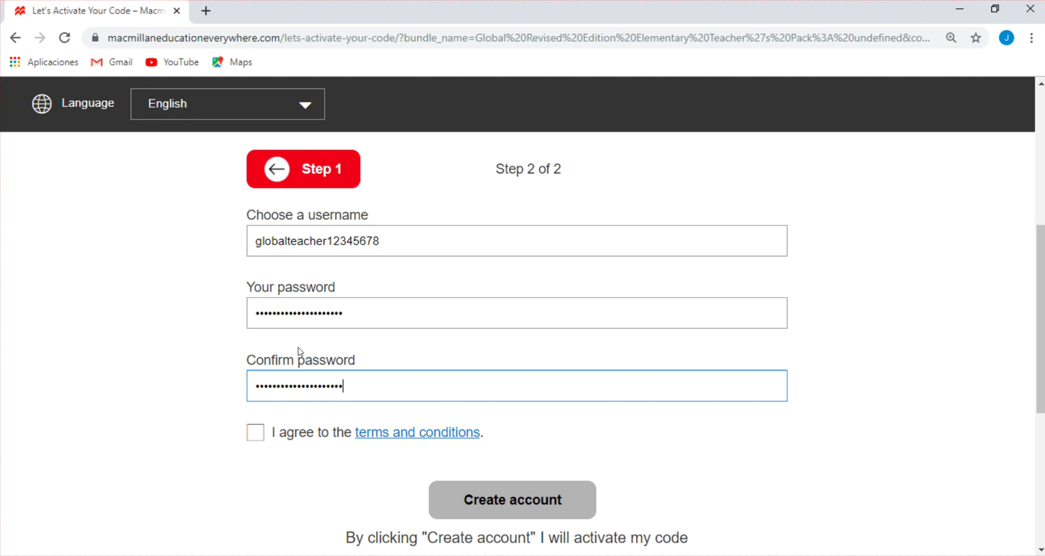
Shorten the password to reveal and highlight the 12-character minimum warning
{"action": "left_click", "coordinate": [354, 310]}
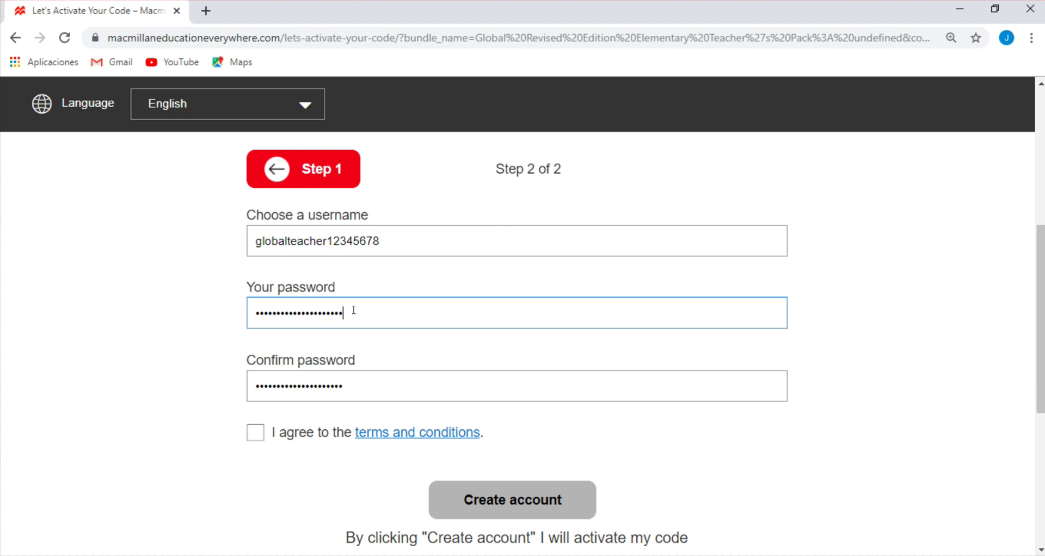
{"action": "key", "text": "BackSpace"}
{"action": "key", "text": "BackSpace"}
{"action": "key", "text": "BackSpace"}
{"action": "key", "text": "BackSpace"}
{"action": "key", "text": "BackSpace"}
{"action": "key", "text": "BackSpace"}
{"action": "key", "text": "BackSpace"}
{"action": "key", "text": "BackSpace"}
{"action": "key", "text": "BackSpace"}
{"action": "key", "text": "BackSpace"}
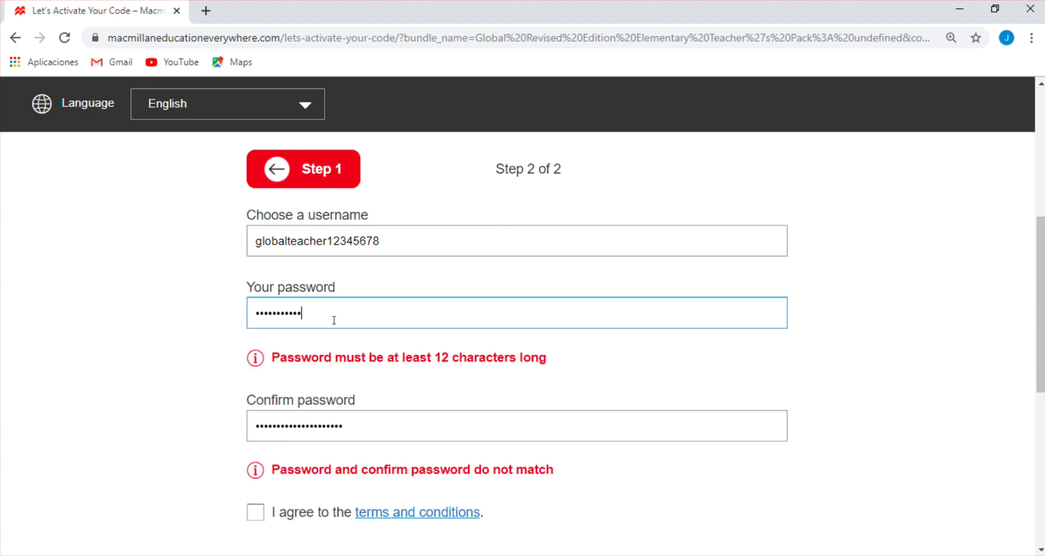
{"action": "left_click_drag", "start_coordinate": [420, 357], "coordinate": [492, 357]}
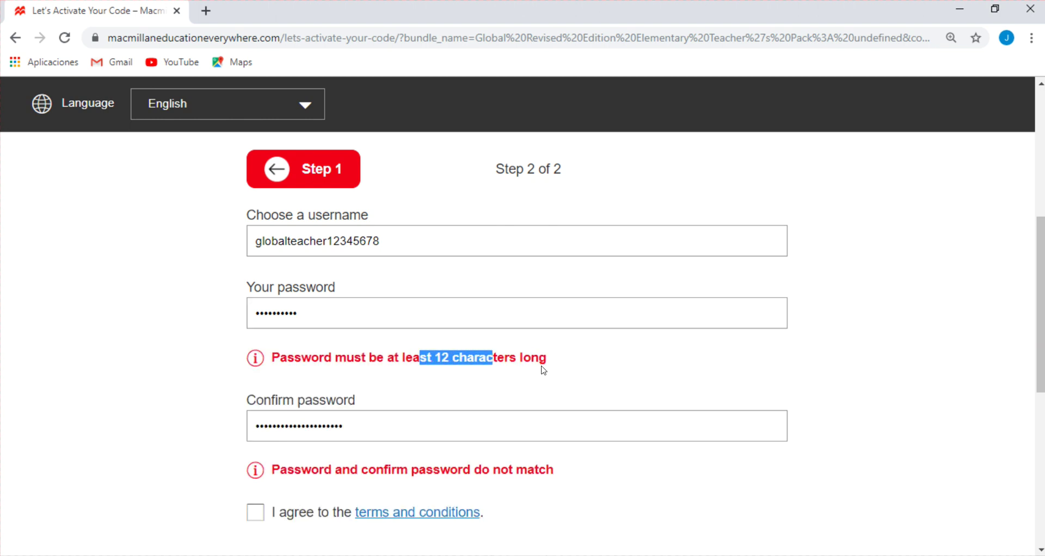
Replace it with a longer matching password and accept the terms and conditions
{"action": "double_click", "coordinate": [370, 316]}
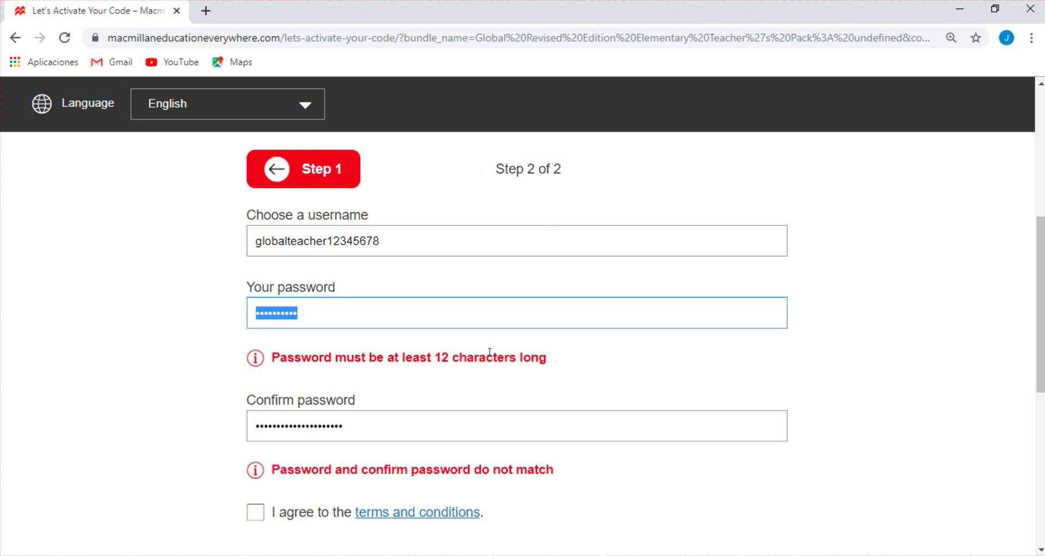
{"action": "key", "text": "ctrl+v"}
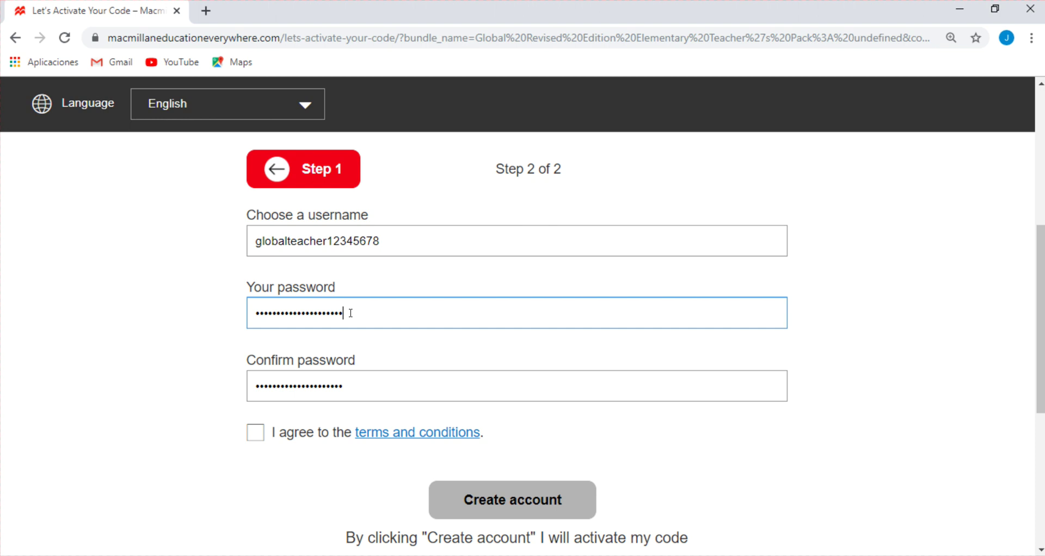
{"action": "left_click", "coordinate": [256, 432]}
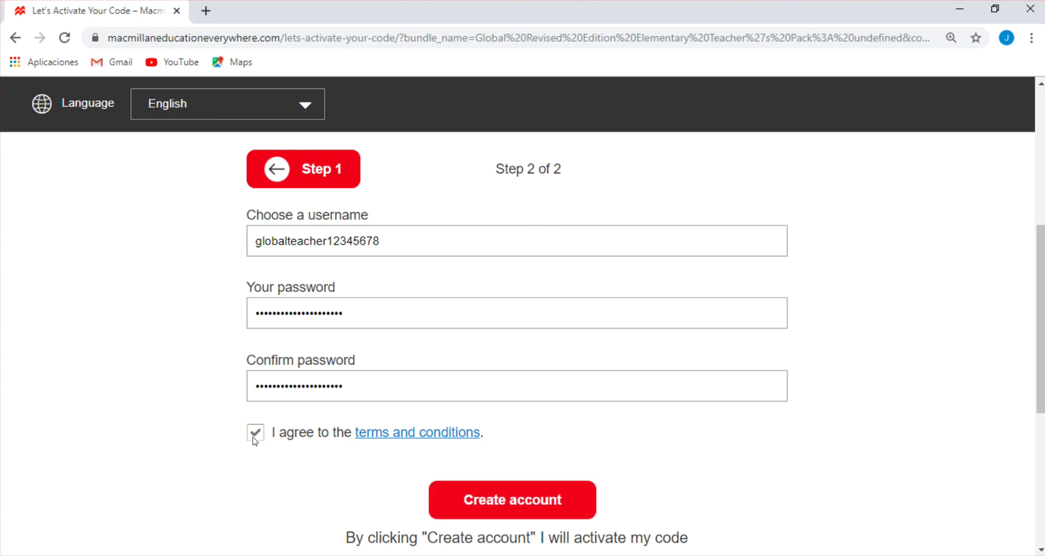
Submit the form, agree to reuse the same e-mail address on step 1, and return to step 2
{"action": "left_click", "coordinate": [501, 506]}
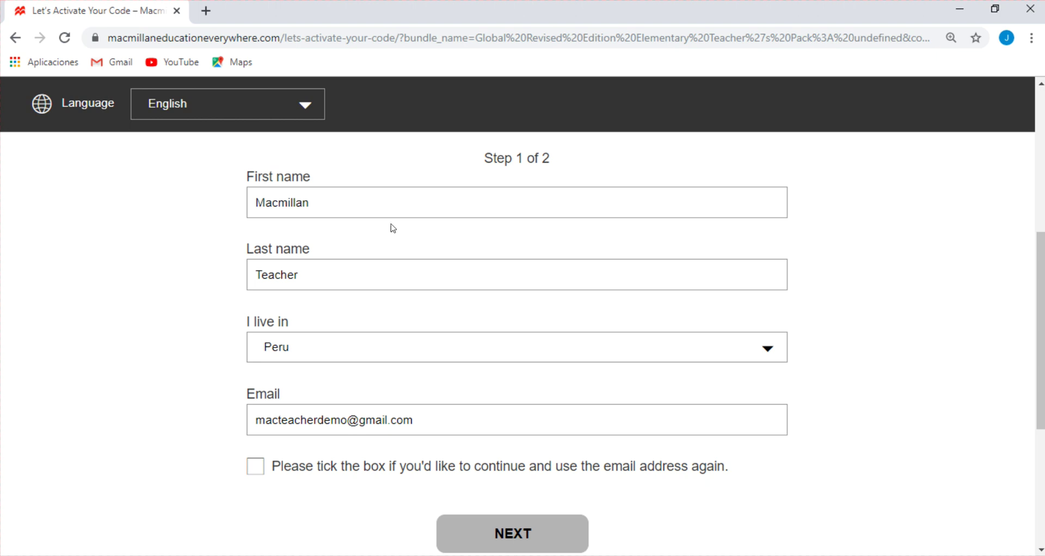
{"action": "left_click_drag", "start_coordinate": [462, 425], "coordinate": [234, 426]}
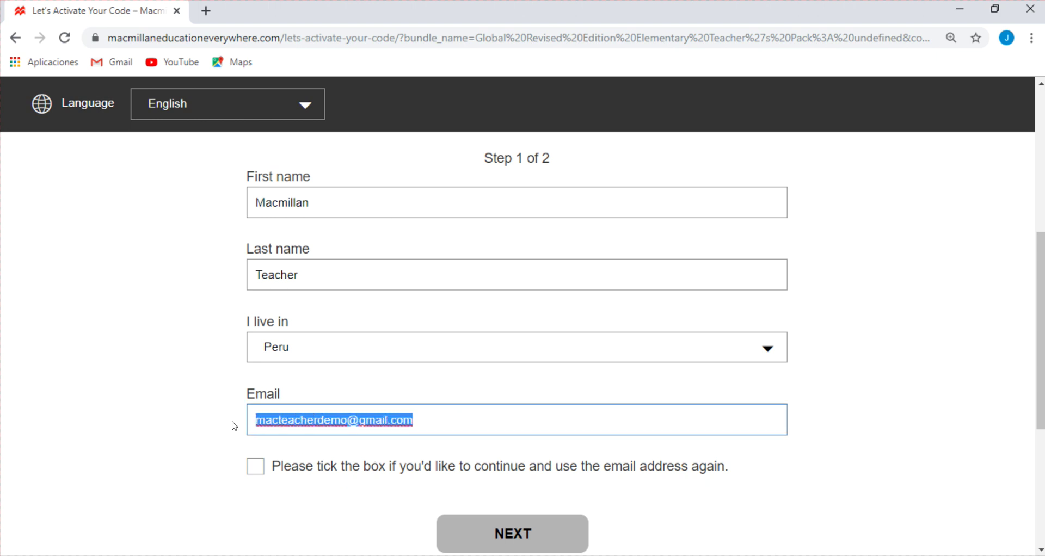
{"action": "left_click", "coordinate": [225, 426]}
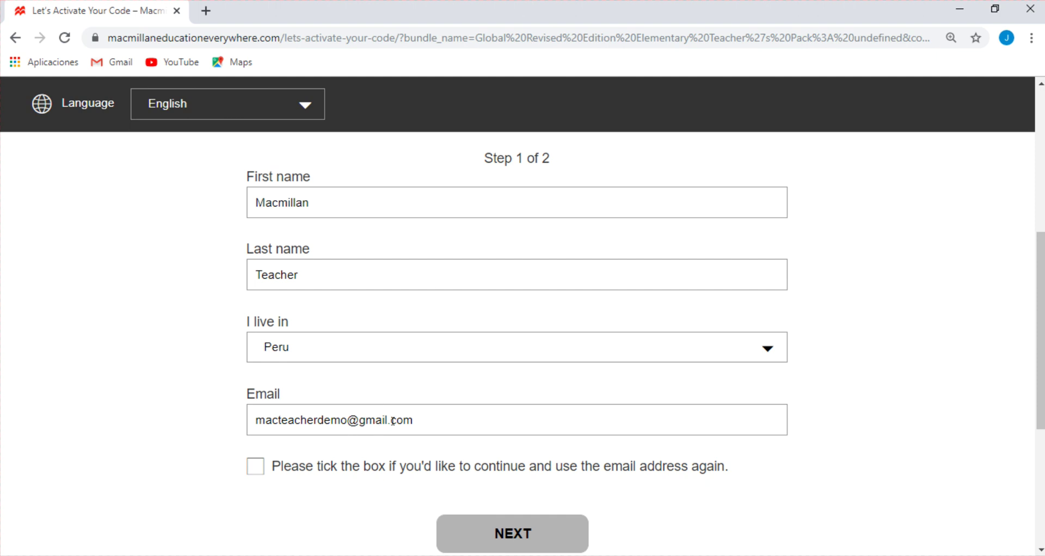
{"action": "left_click", "coordinate": [258, 466]}
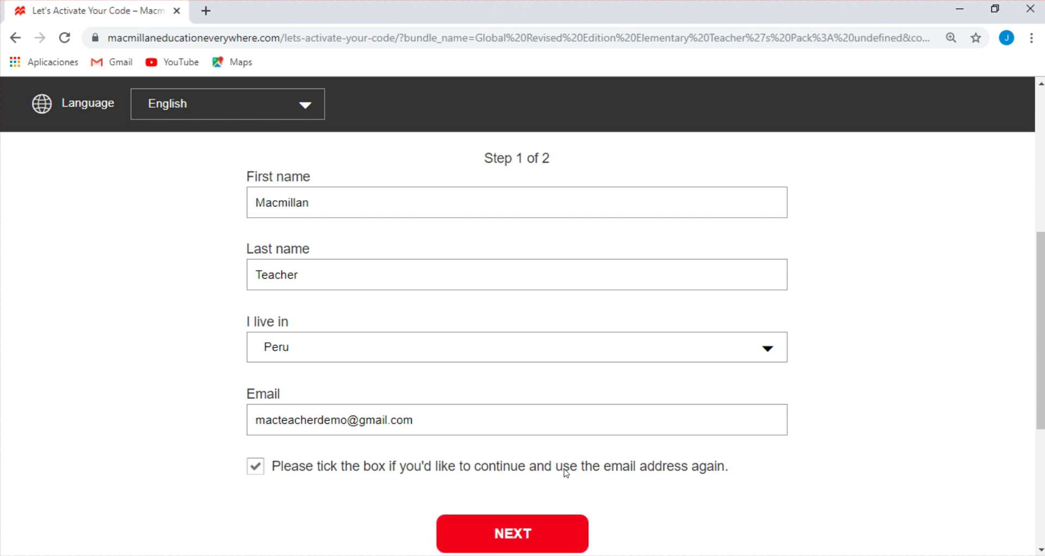
{"action": "left_click", "coordinate": [523, 535]}
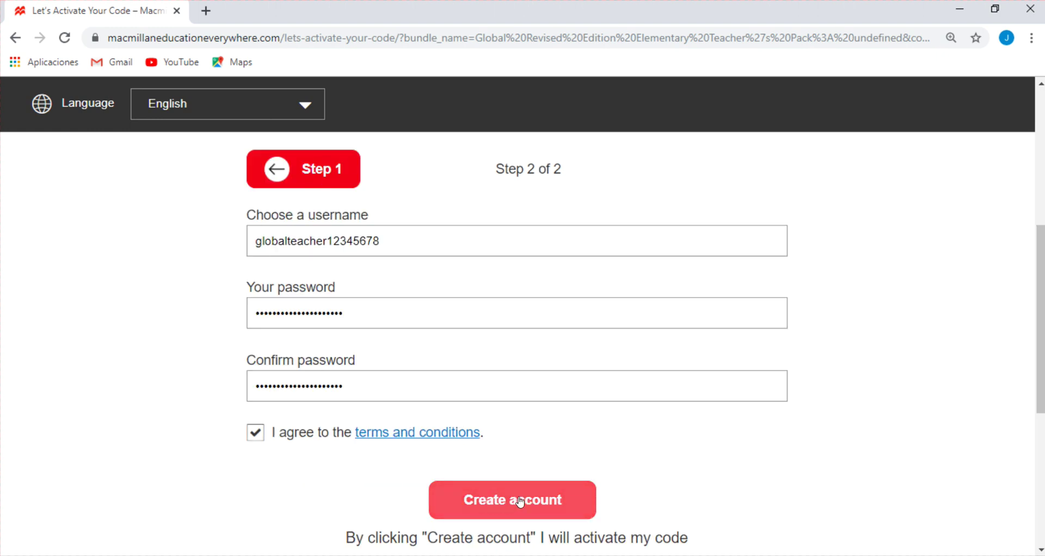
Create the teacher account and proceed from the success page to the Your content home
{"action": "left_click", "coordinate": [515, 503]}
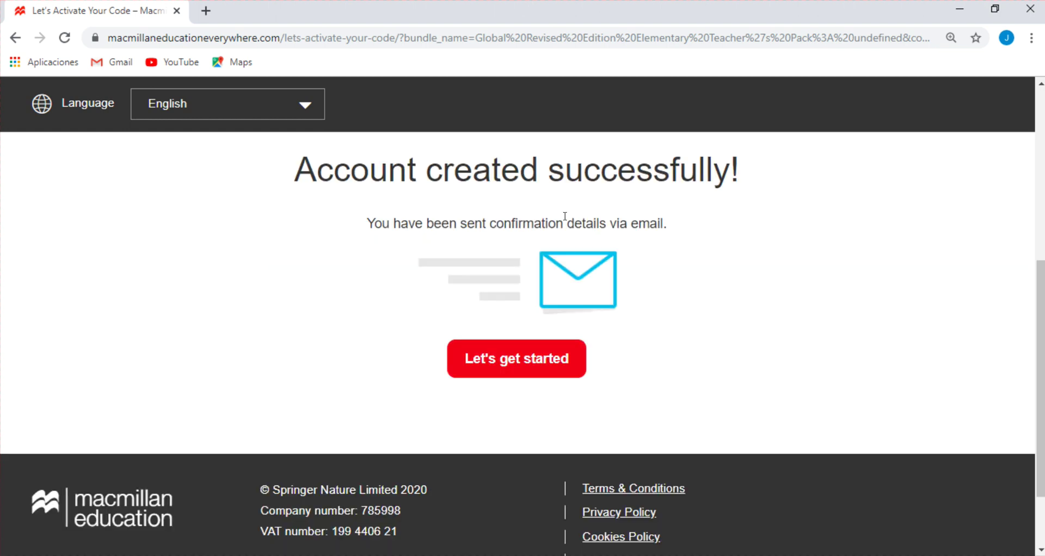
{"action": "left_click", "coordinate": [530, 363]}
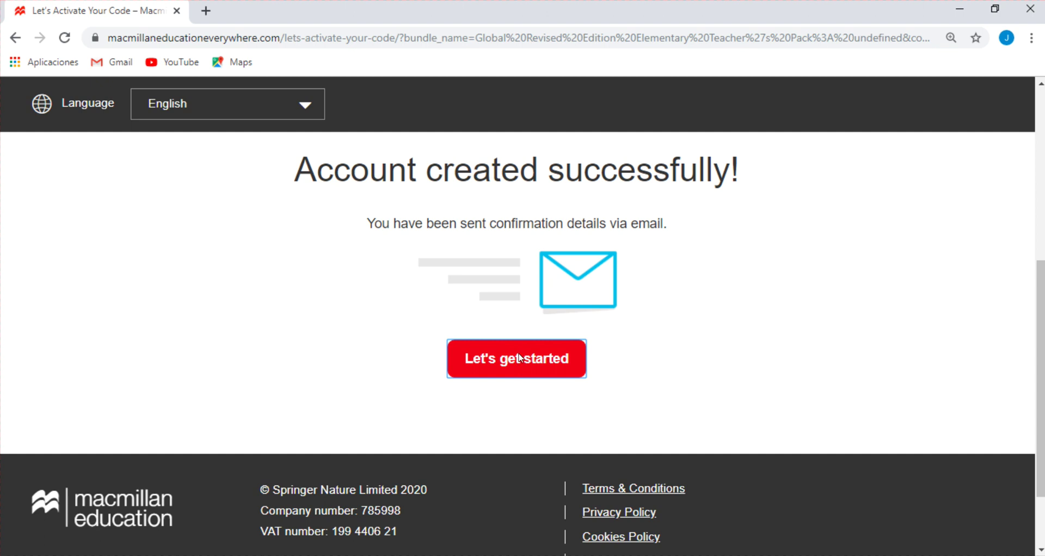
{"action": "left_click", "coordinate": [520, 355]}
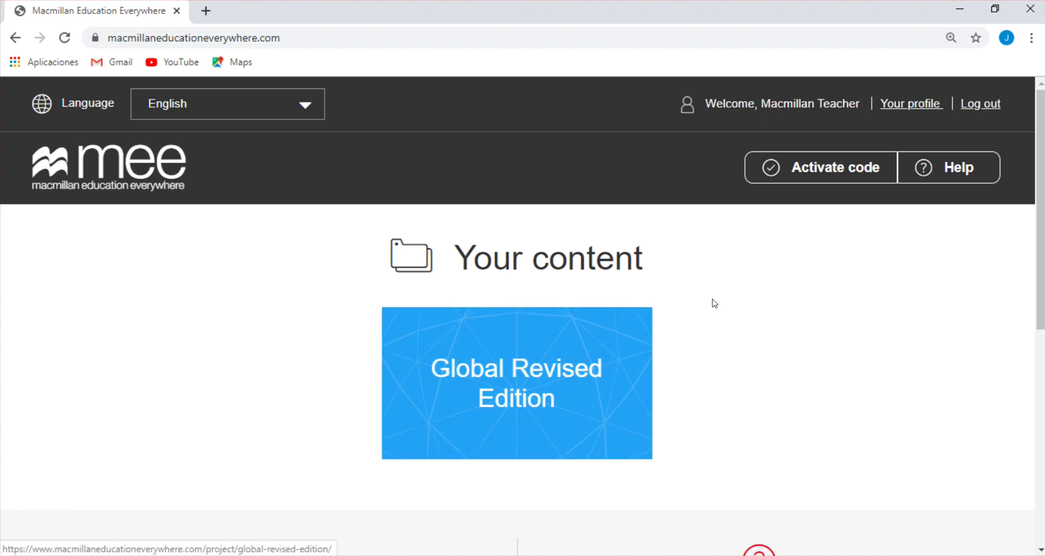
Open the Global Revised Edition content and review its Elementary eBook and MPO access
{"action": "left_click", "coordinate": [521, 384]}
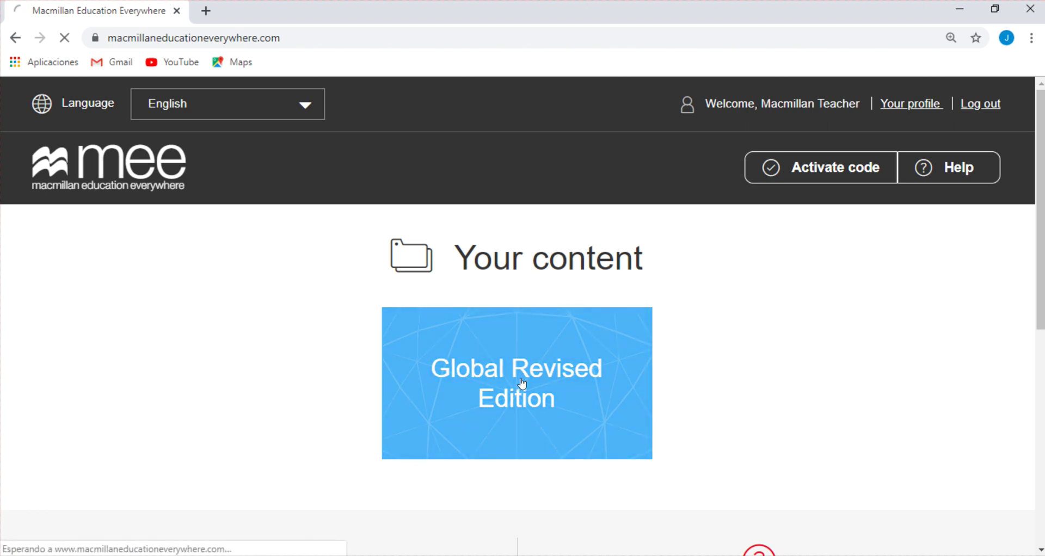
{"action": "scroll", "coordinate": [662, 297], "scroll_direction": "down", "scroll_amount": 4}
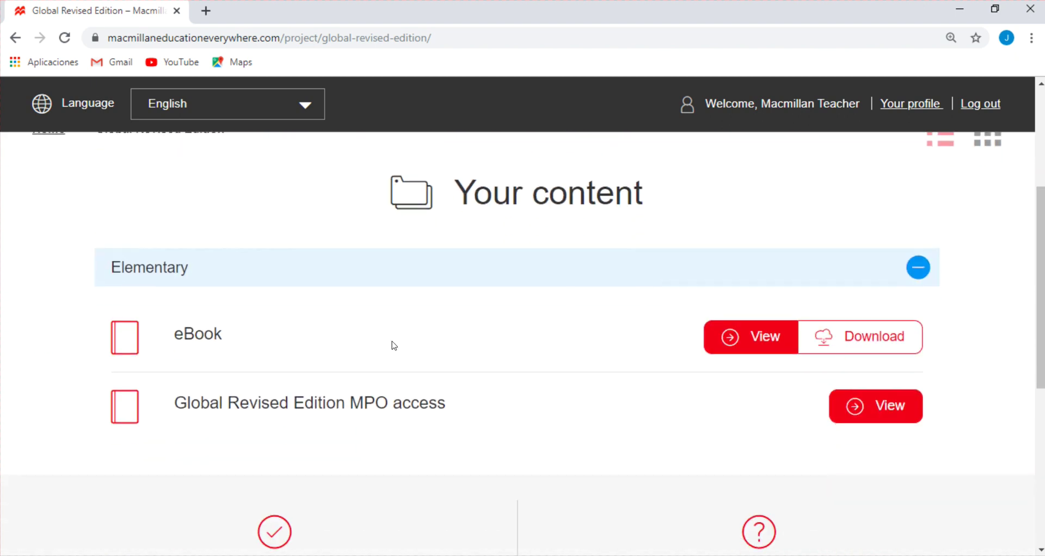
{"action": "scroll", "coordinate": [428, 342], "scroll_direction": "up", "scroll_amount": 3}
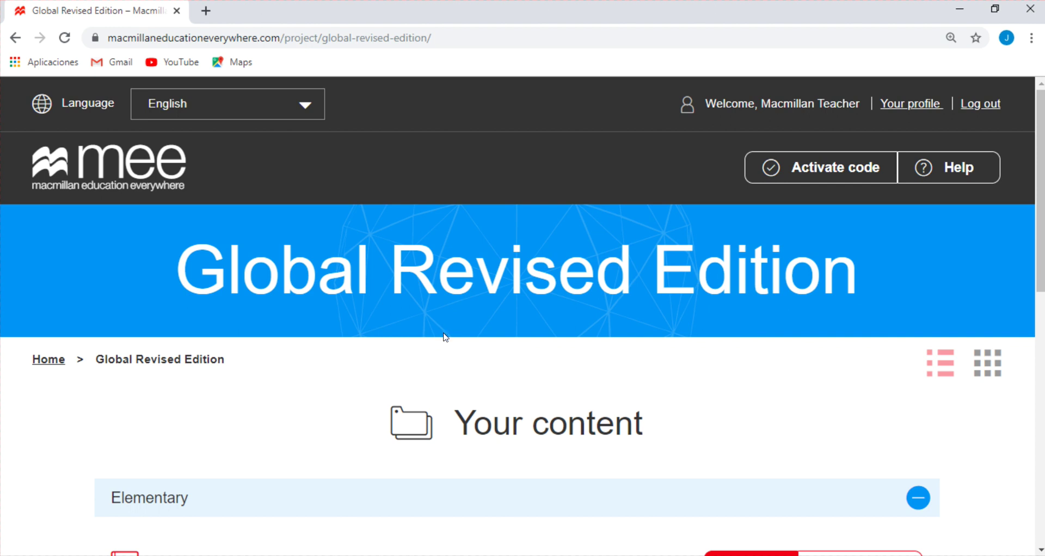
{"action": "scroll", "coordinate": [466, 324], "scroll_direction": "down", "scroll_amount": 3}
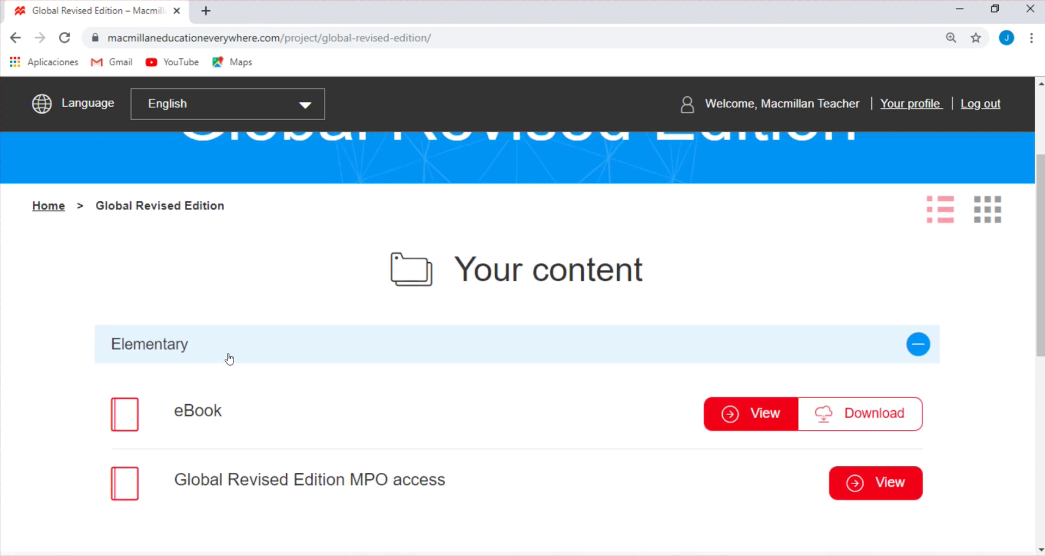
{"action": "scroll", "coordinate": [424, 379], "scroll_direction": "up", "scroll_amount": 3}
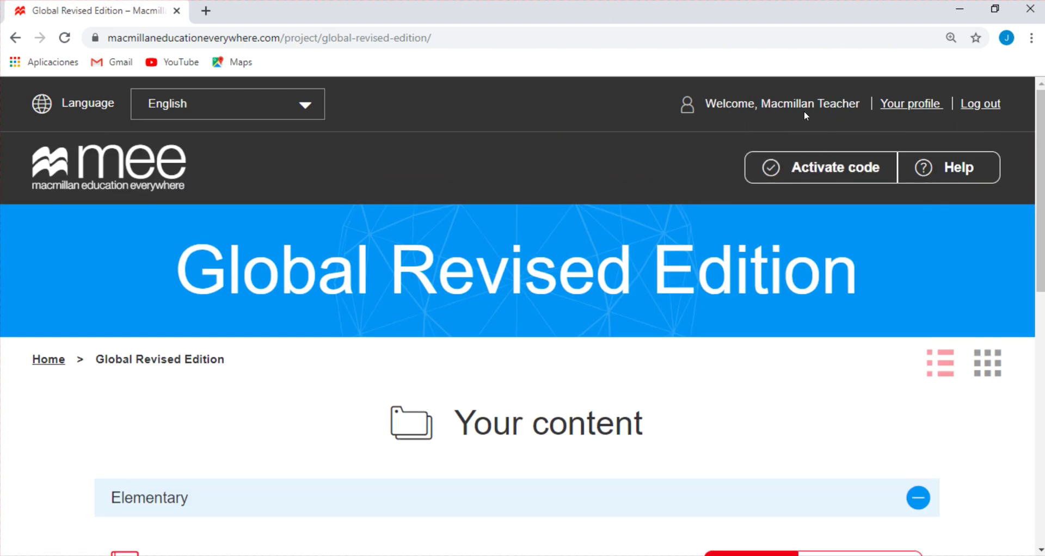
{"action": "left_click", "coordinate": [828, 167]}
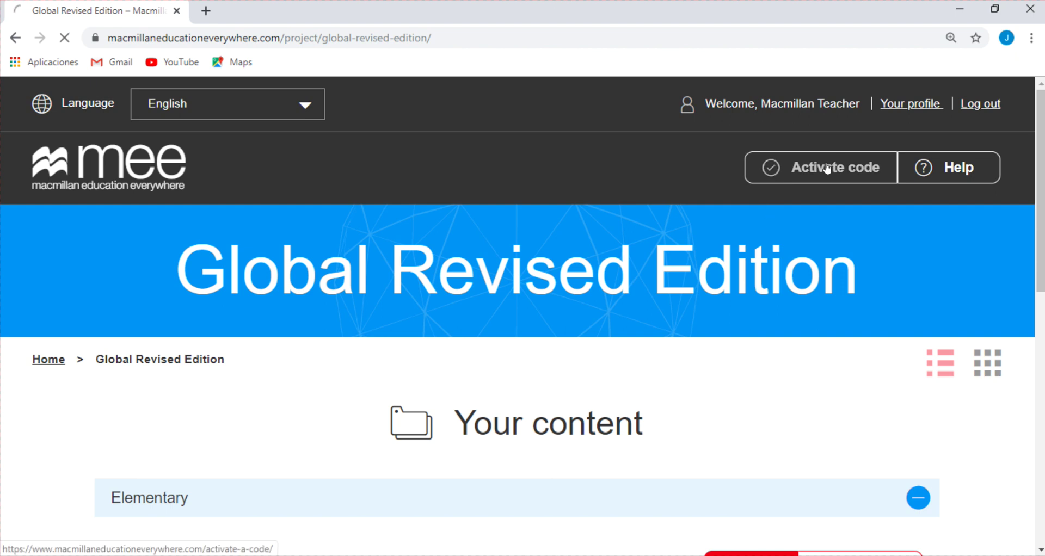
{"action": "left_click", "coordinate": [304, 444]}
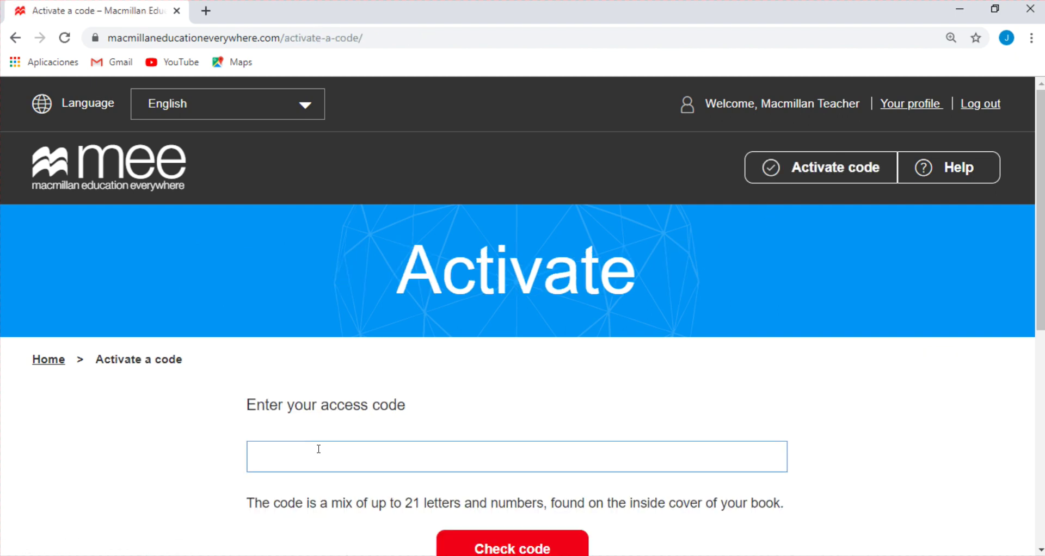
{"action": "scroll", "coordinate": [459, 391], "scroll_direction": "down", "scroll_amount": 1}
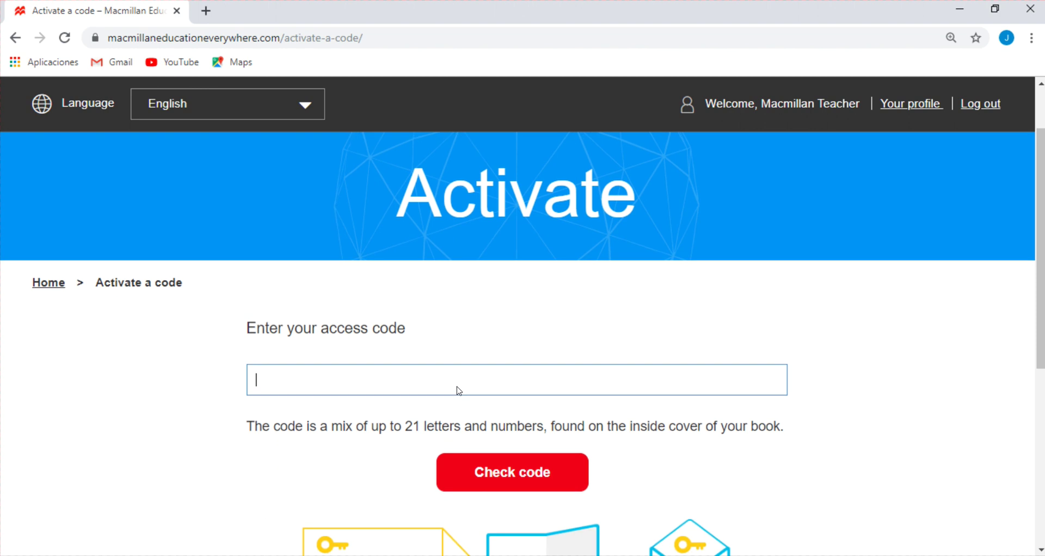
{"action": "scroll", "coordinate": [445, 371], "scroll_direction": "down", "scroll_amount": 1}
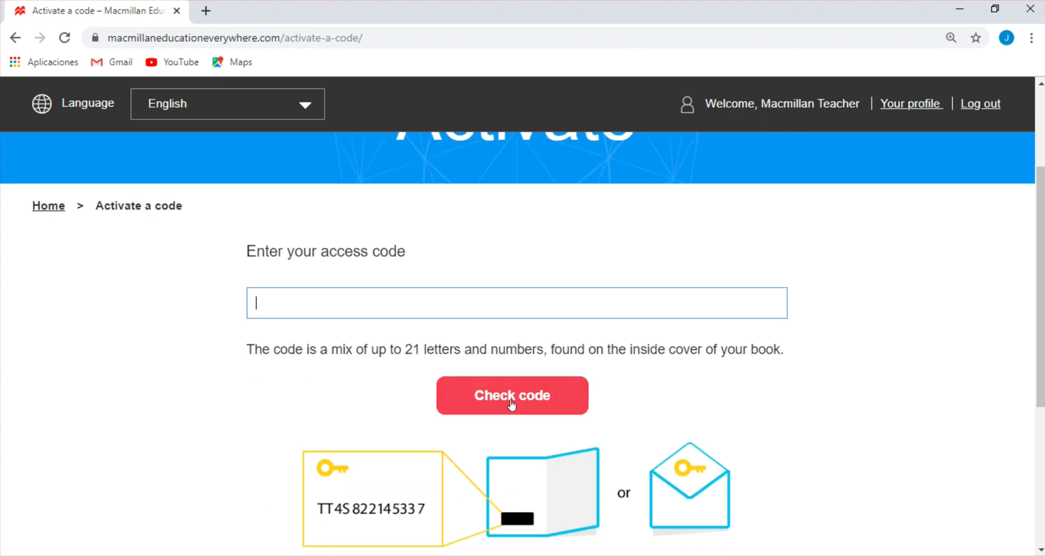
{"action": "left_click", "coordinate": [43, 215]}
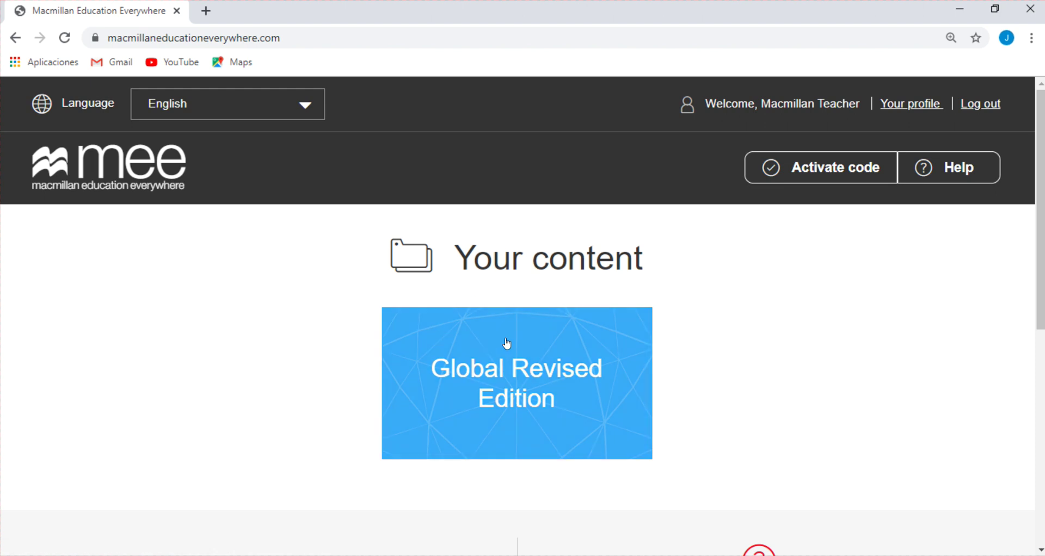
{"action": "left_click", "coordinate": [525, 342]}
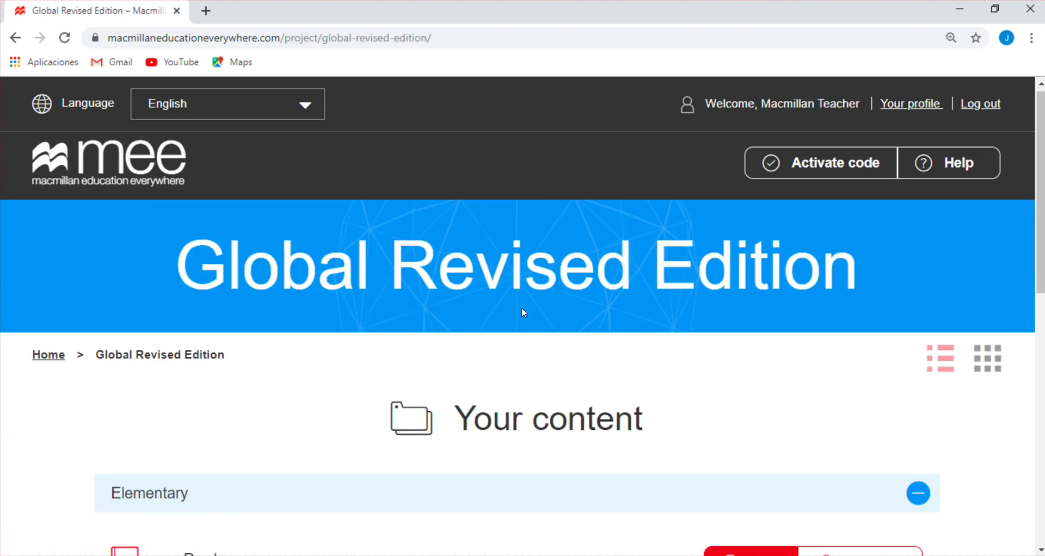
{"action": "scroll", "coordinate": [521, 307], "scroll_direction": "down", "scroll_amount": 4}
{"action": "scroll", "coordinate": [518, 304], "scroll_direction": "down", "scroll_amount": 1}
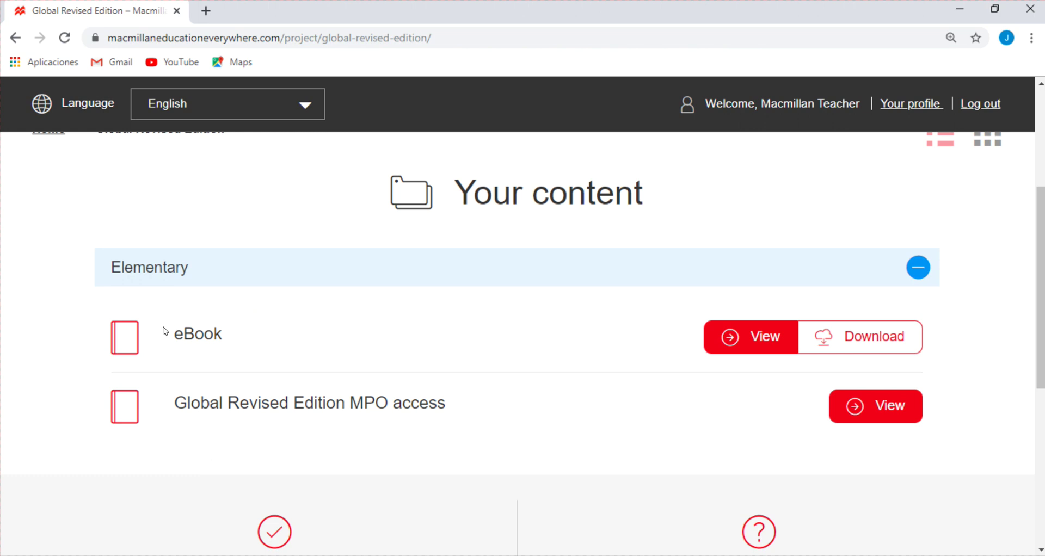
{"action": "left_click_drag", "start_coordinate": [162, 328], "coordinate": [310, 328]}
{"action": "left_click_drag", "start_coordinate": [173, 401], "coordinate": [496, 401]}
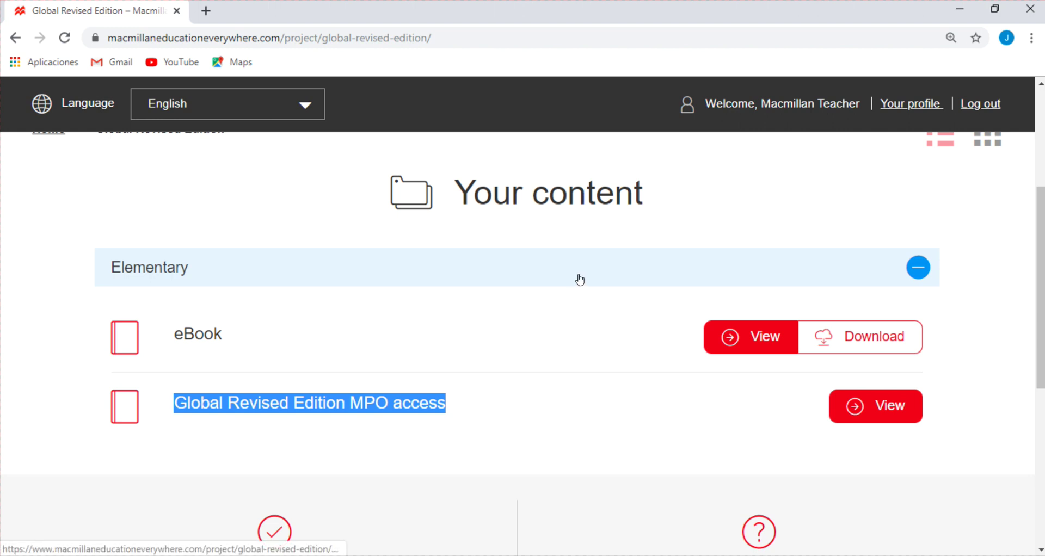
{"action": "left_click_drag", "start_coordinate": [184, 334], "coordinate": [238, 328]}
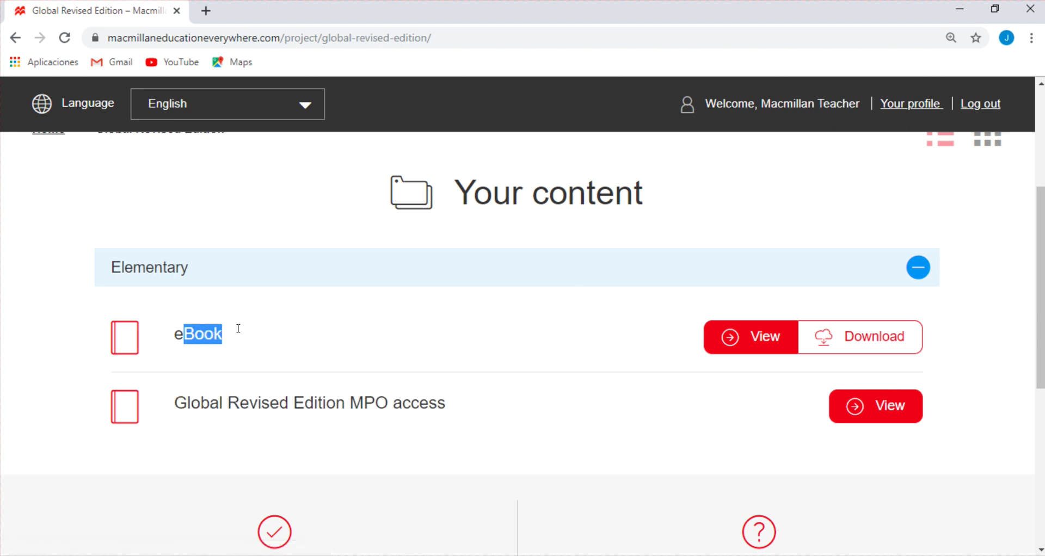
{"action": "double_click", "coordinate": [178, 332]}
{"action": "left_click_drag", "start_coordinate": [180, 396], "coordinate": [341, 404]}
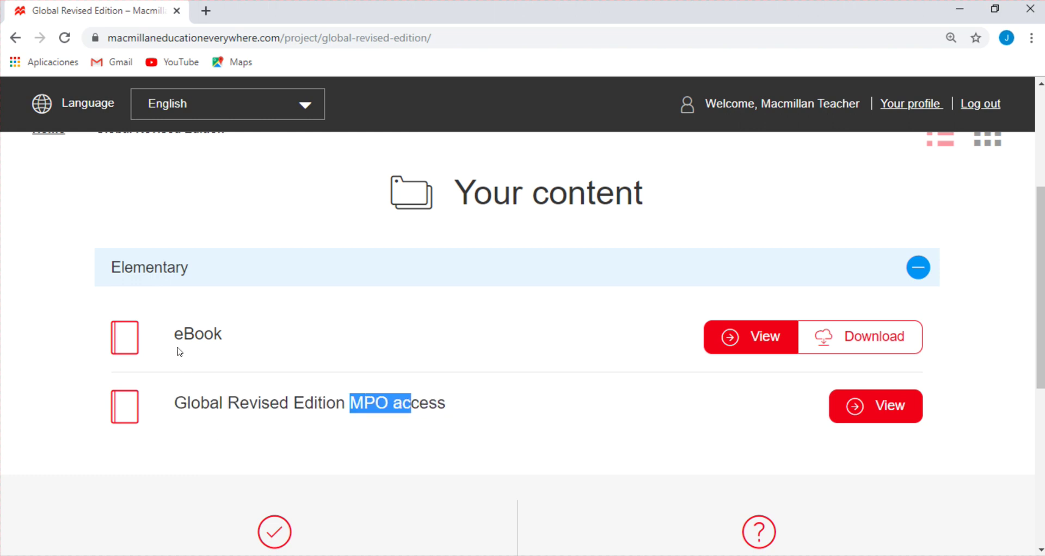
{"action": "left_click_drag", "start_coordinate": [172, 335], "coordinate": [239, 337]}
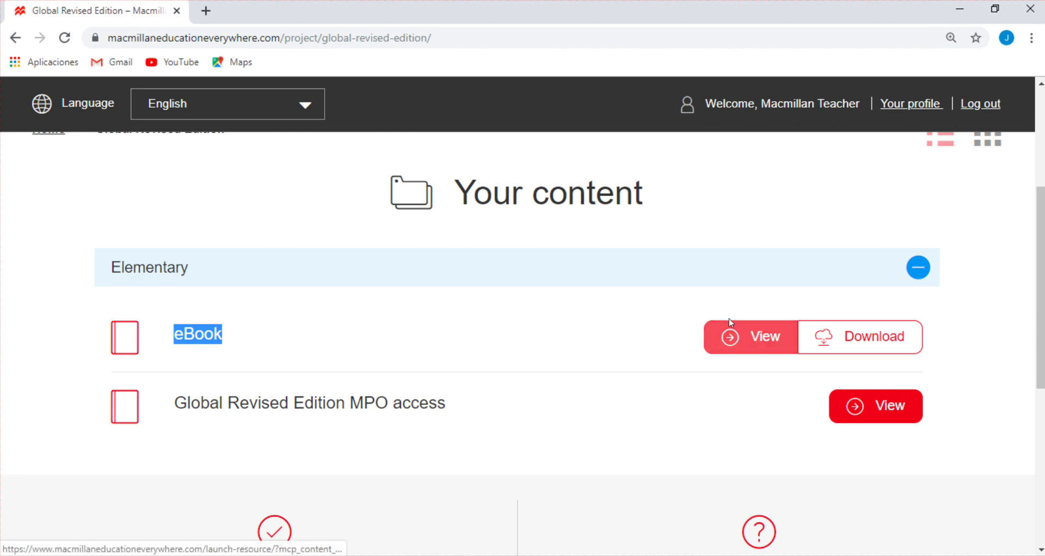
{"action": "left_click", "coordinate": [732, 337]}
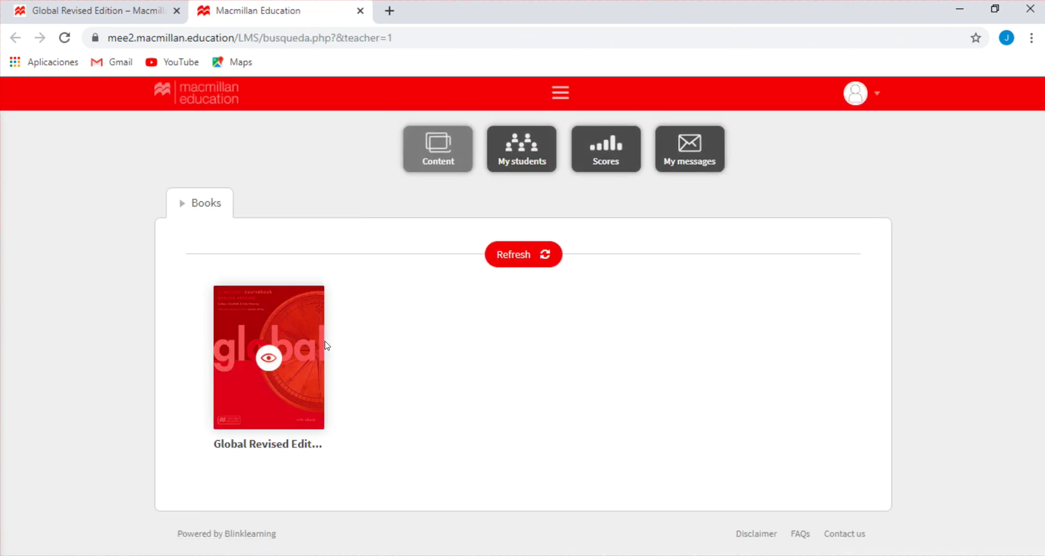
Open the Elementary eBook at 110% zoom on Unit 1: Facts & Figures, pages 6 - 17
{"action": "mouse_move", "coordinate": [272, 396]}
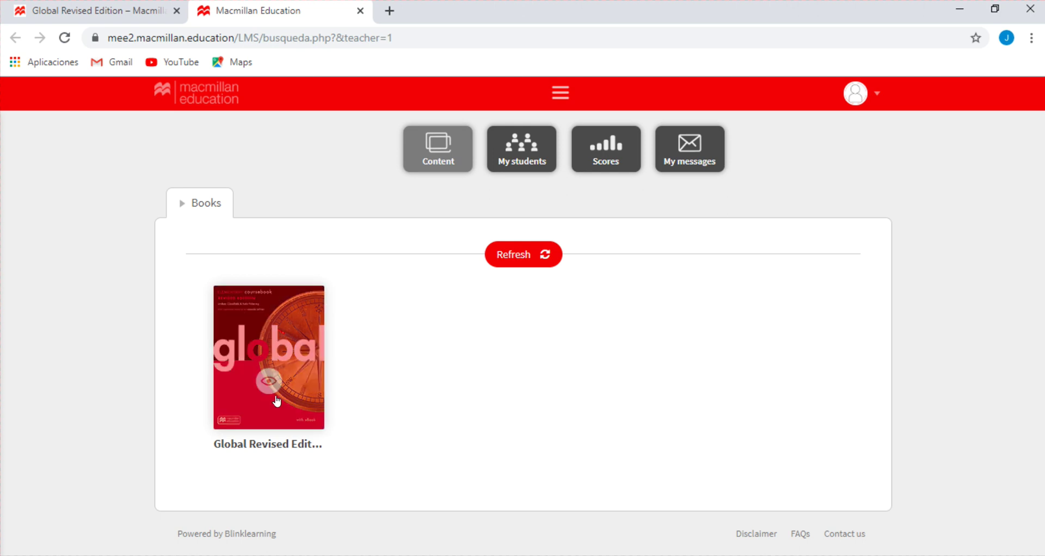
{"action": "left_click", "coordinate": [269, 359]}
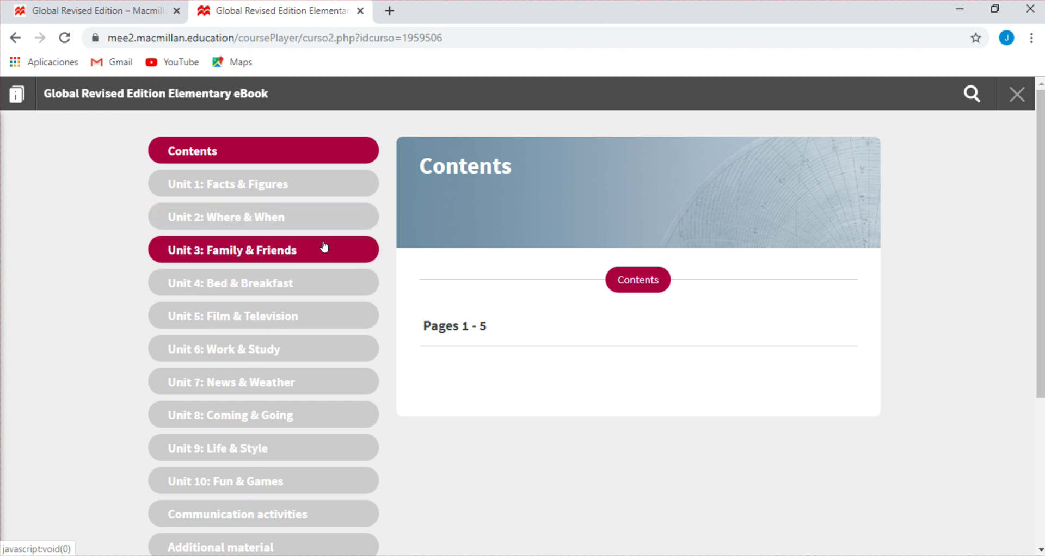
{"action": "key", "text": "ctrl+plus"}
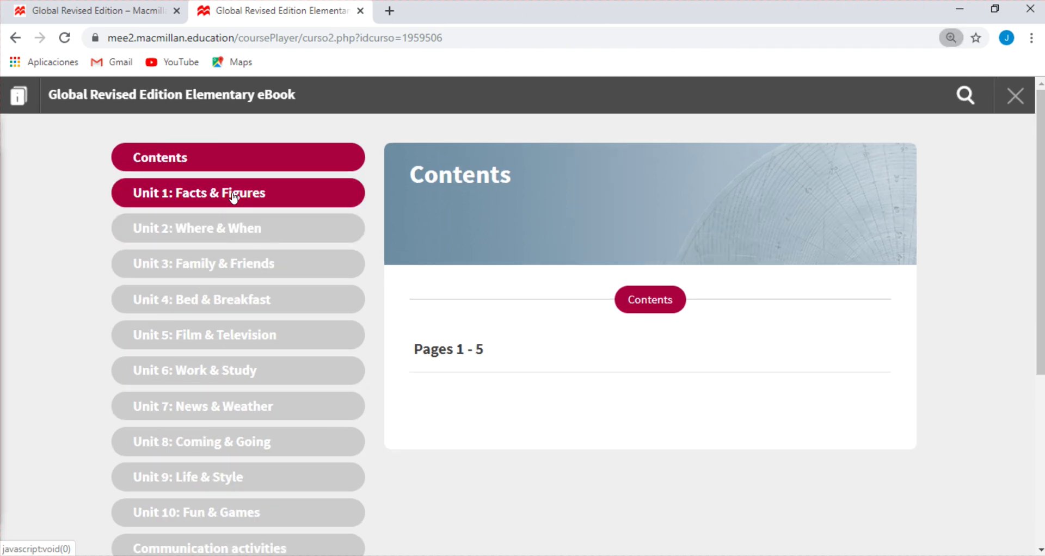
{"action": "left_click", "coordinate": [233, 195]}
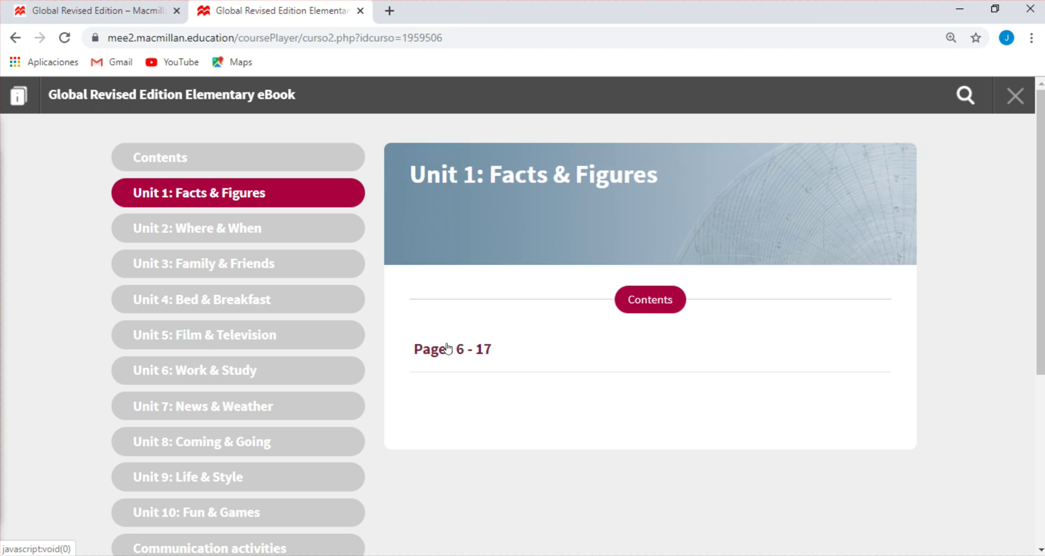
{"action": "left_click", "coordinate": [463, 353]}
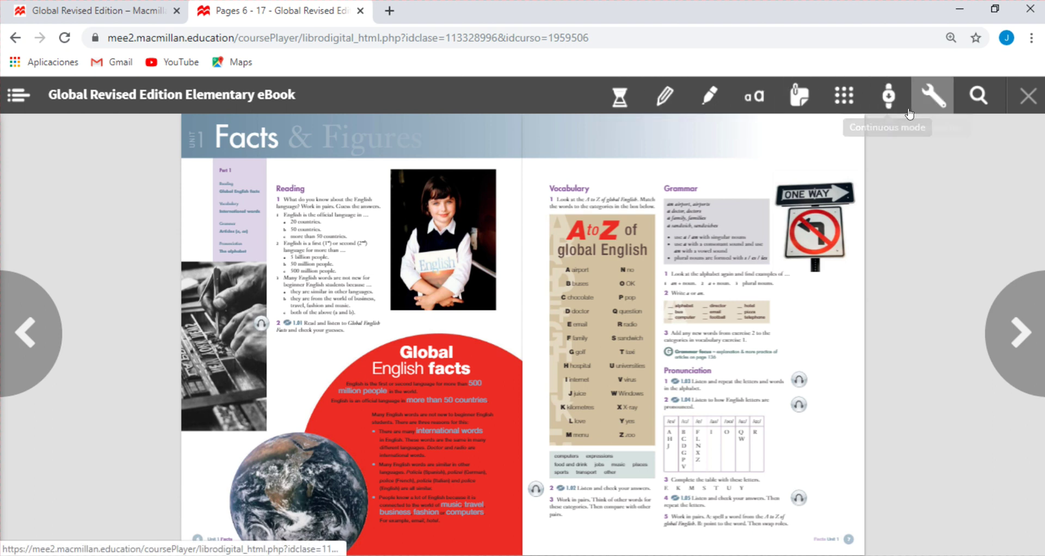
Switch the eBook to continuous single-page view and bring the zoom back to 100%
{"action": "key", "text": "ctrl+plus"}
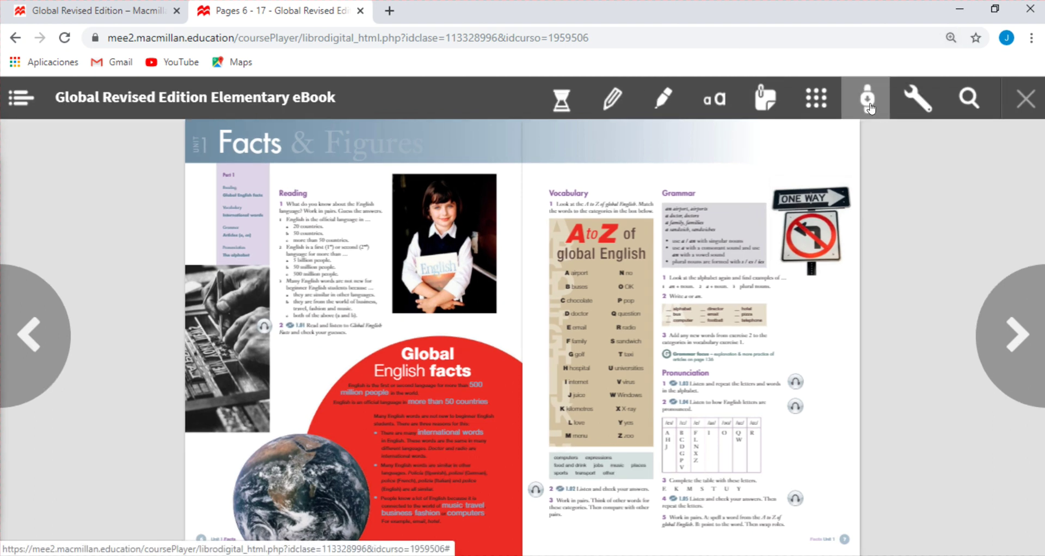
{"action": "left_click", "coordinate": [871, 108]}
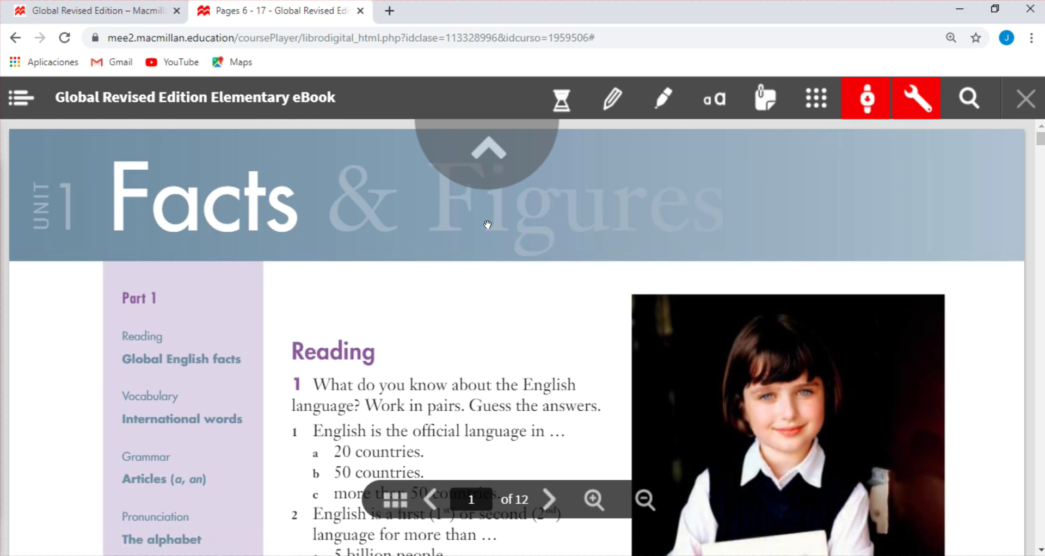
{"action": "key", "text": "ctrl+minus"}
{"action": "key", "text": "ctrl+minus"}
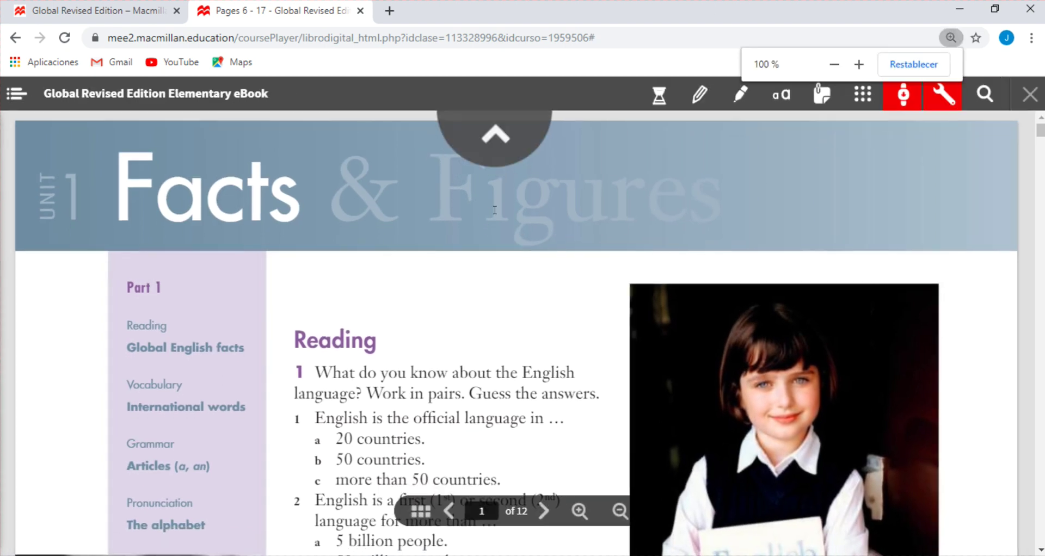
{"action": "scroll", "coordinate": [502, 234], "scroll_direction": "down", "scroll_amount": 4}
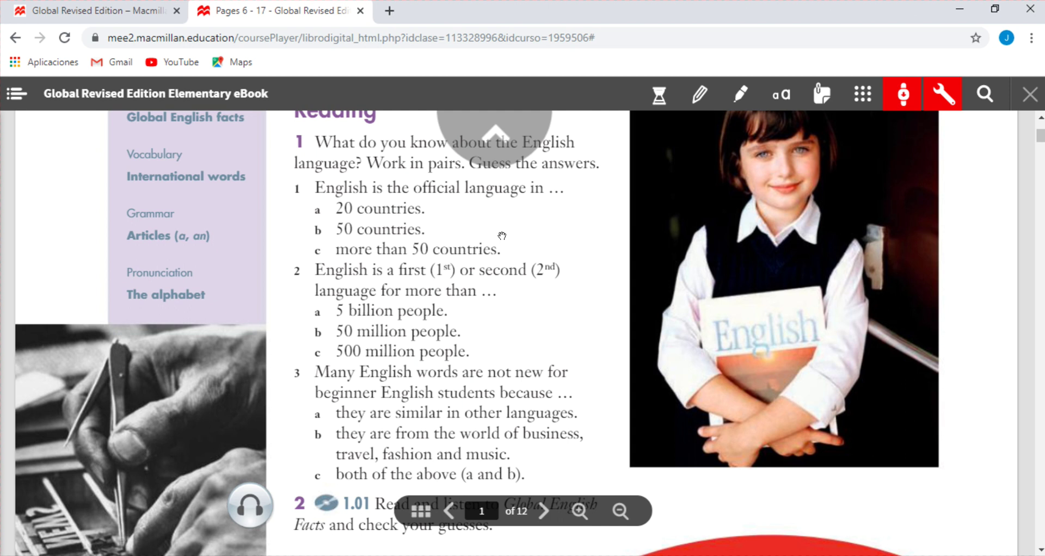
{"action": "scroll", "coordinate": [502, 235], "scroll_direction": "up", "scroll_amount": 3}
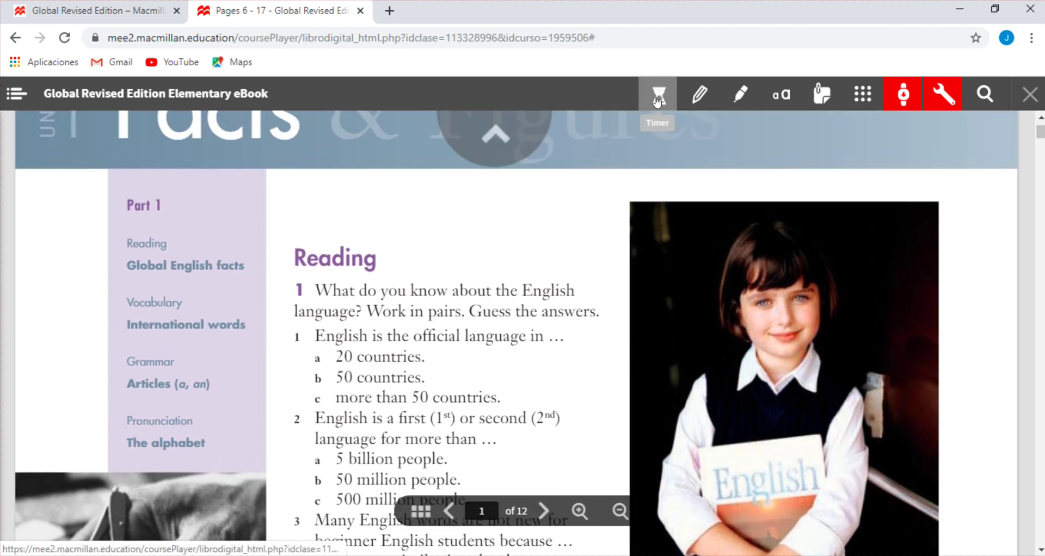
Set the countdown timer to 03:59, start and reset it, then close it
{"action": "left_click", "coordinate": [658, 98]}
{"action": "left_click", "coordinate": [286, 246]}
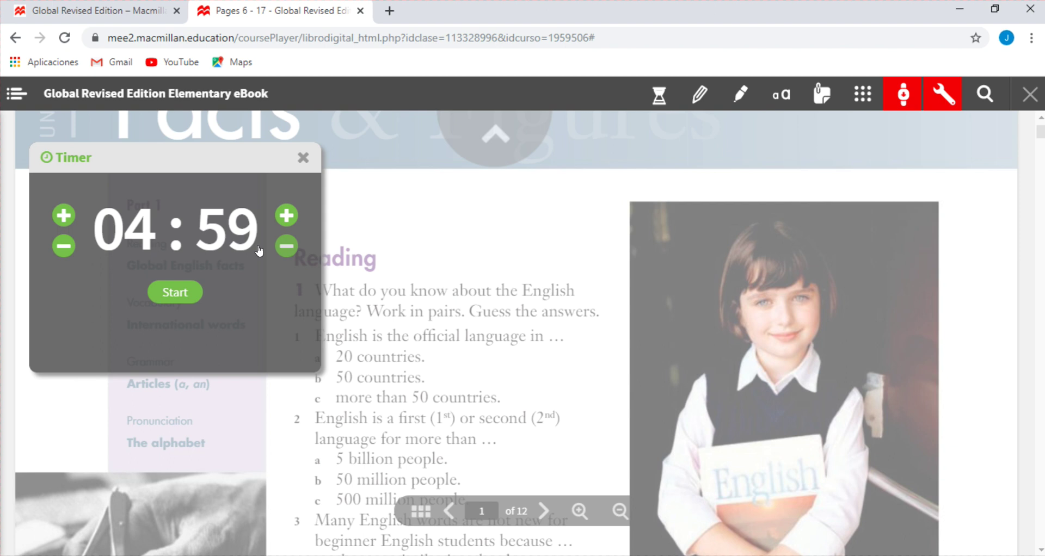
{"action": "left_click", "coordinate": [53, 245]}
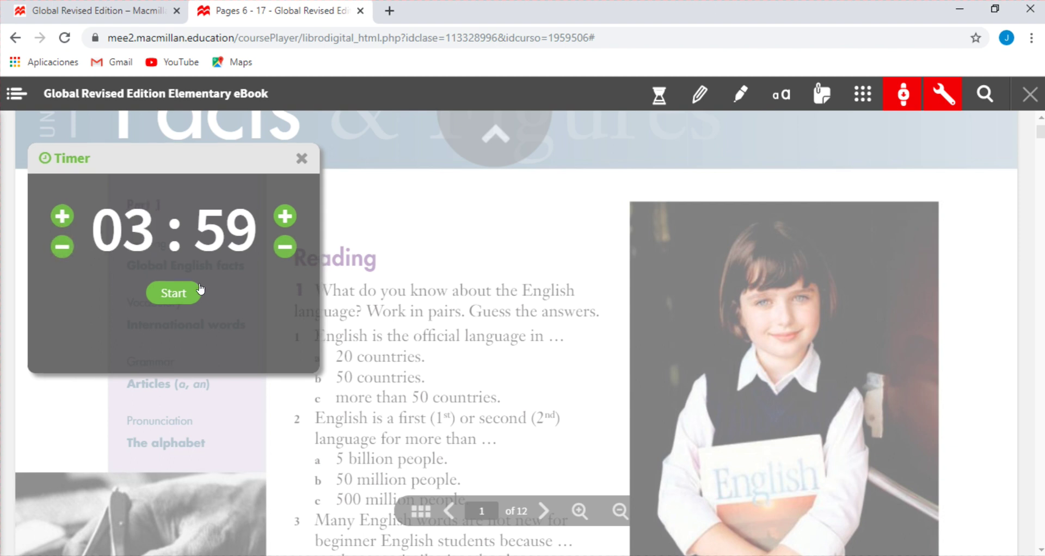
{"action": "left_click", "coordinate": [179, 294]}
{"action": "left_click", "coordinate": [148, 301]}
{"action": "left_click", "coordinate": [298, 164]}
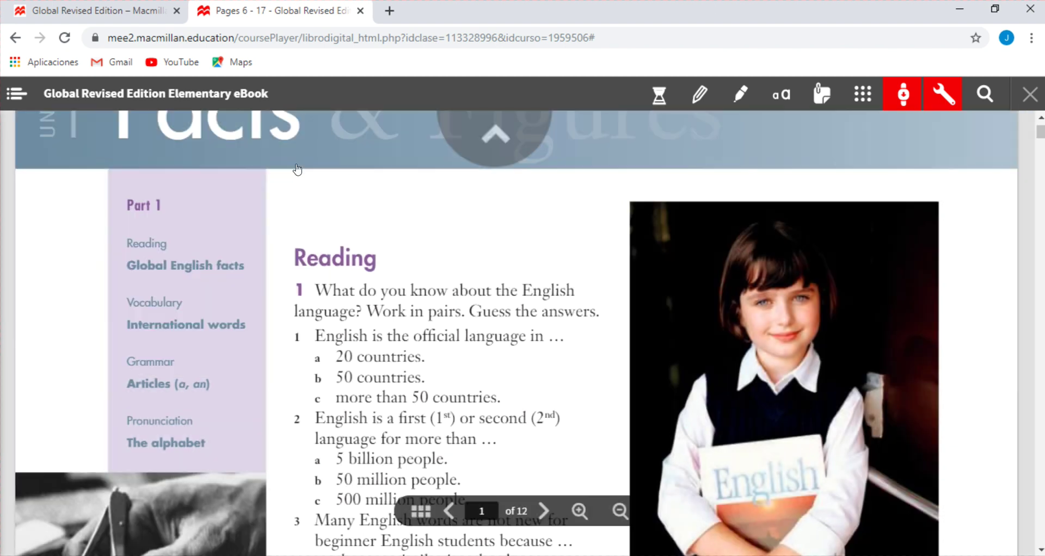
{"action": "left_click", "coordinate": [698, 94]}
{"action": "left_click_drag", "start_coordinate": [395, 242], "coordinate": [534, 227]}
{"action": "left_click", "coordinate": [739, 94]}
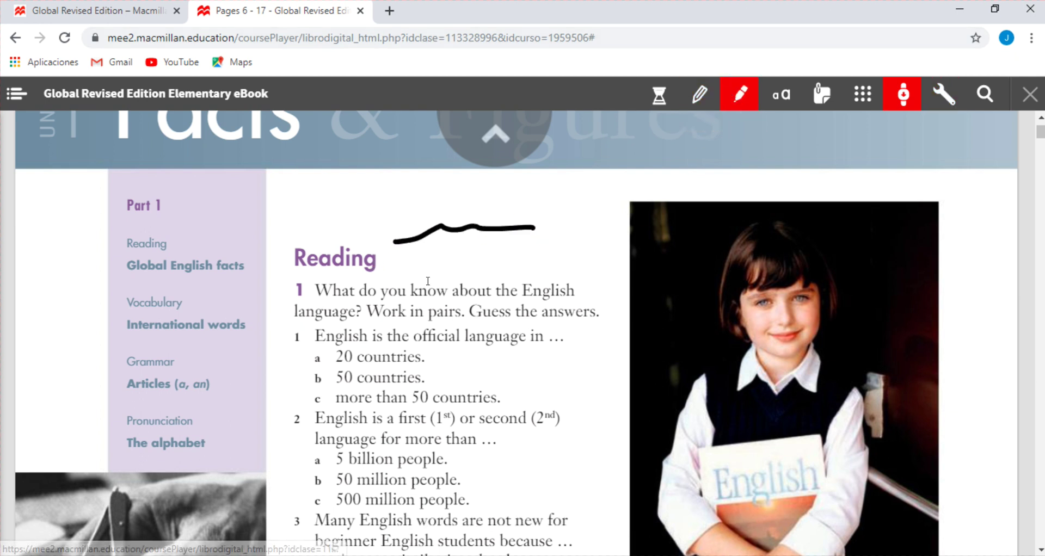
{"action": "left_click_drag", "start_coordinate": [298, 289], "coordinate": [548, 330]}
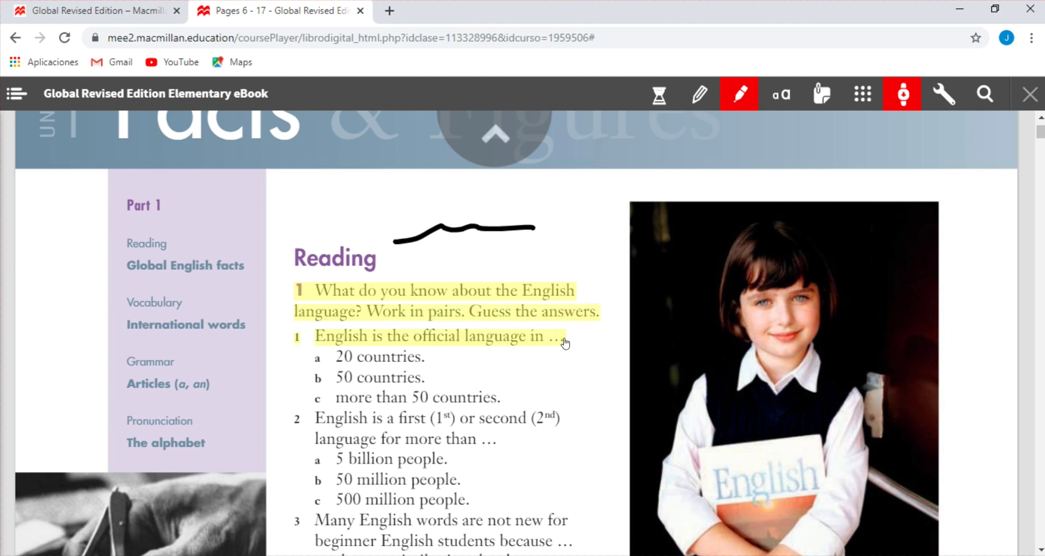
{"action": "left_click", "coordinate": [781, 95]}
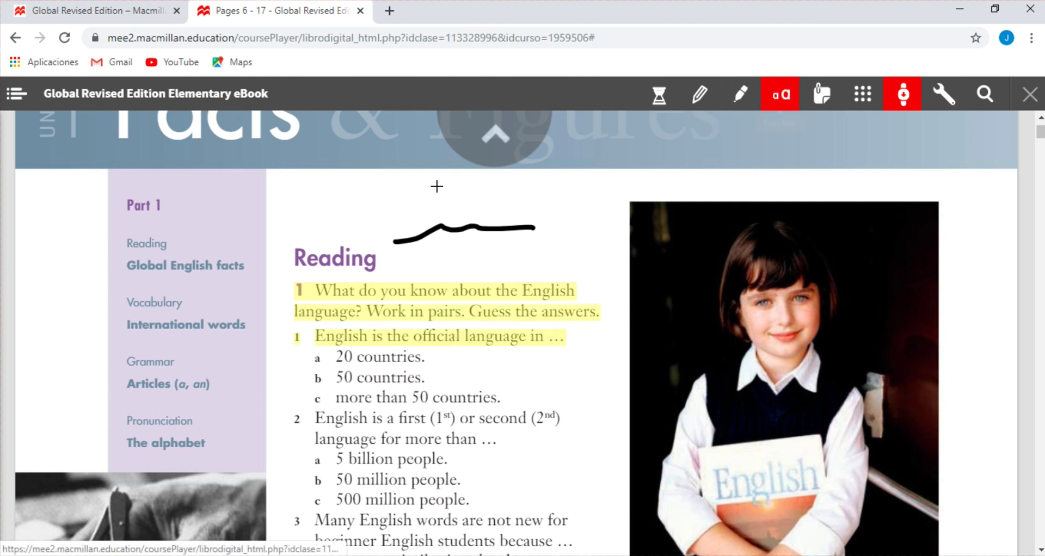
{"action": "left_click", "coordinate": [307, 186]}
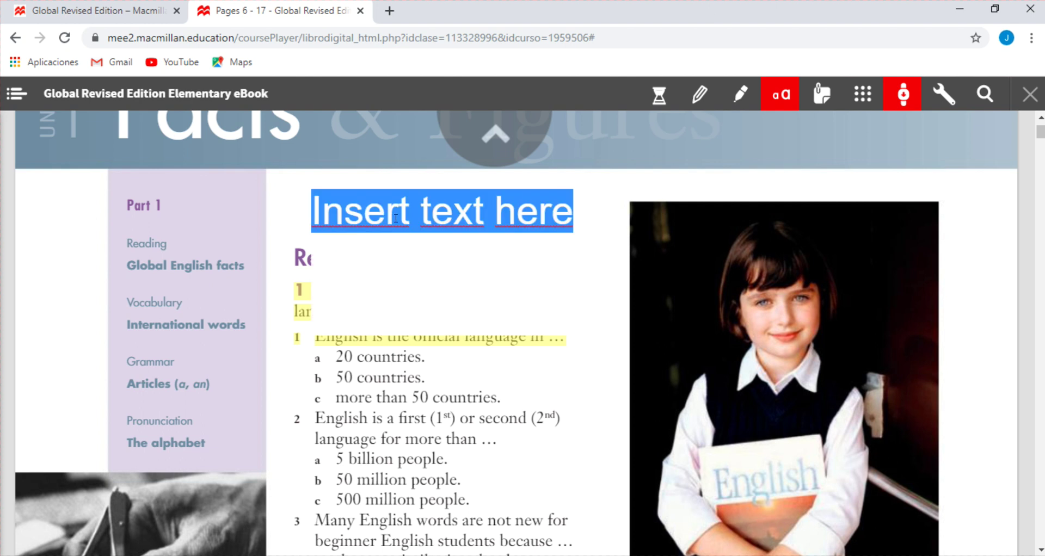
{"action": "type", "text": "aaa"}
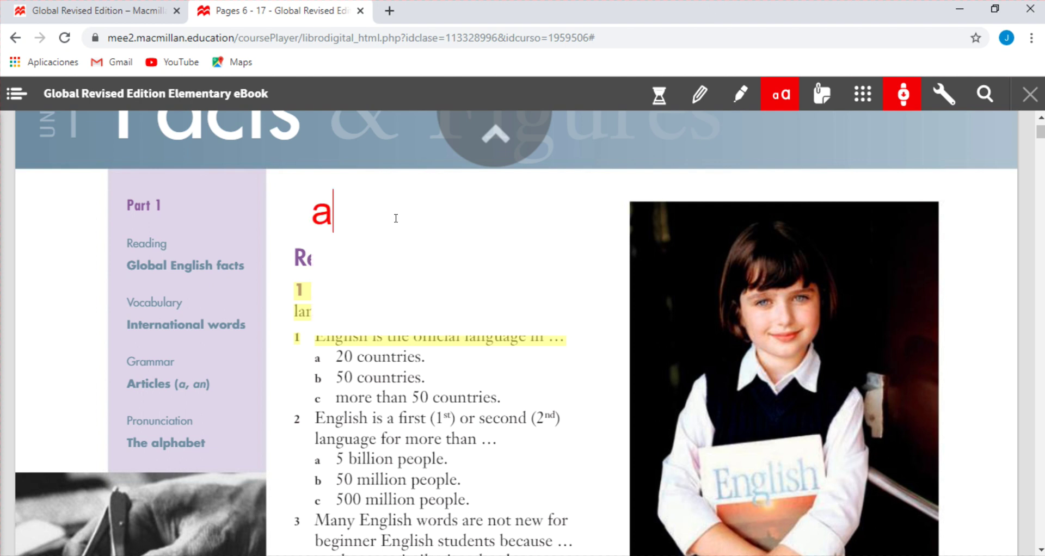
{"action": "left_click", "coordinate": [533, 185]}
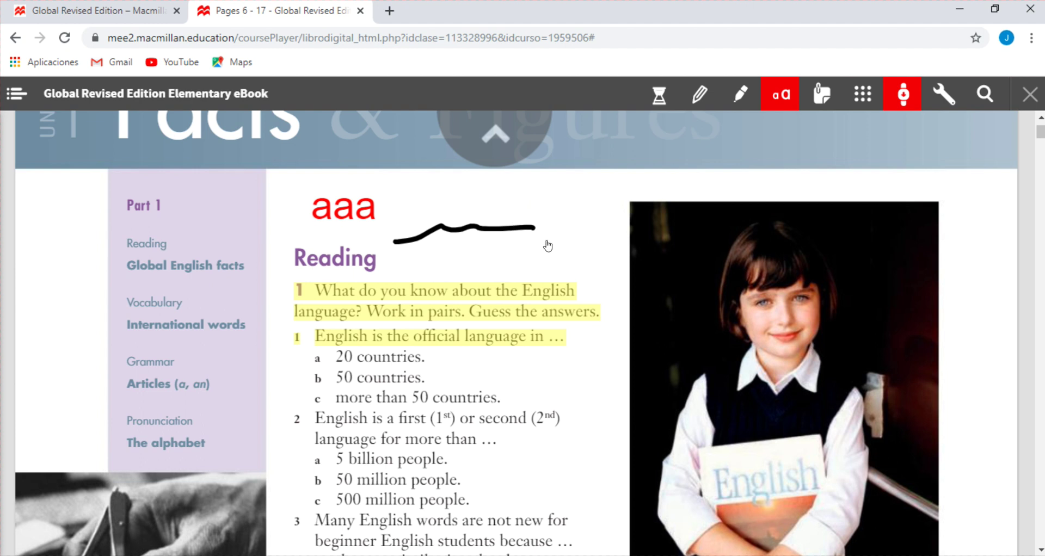
{"action": "left_click", "coordinate": [341, 199]}
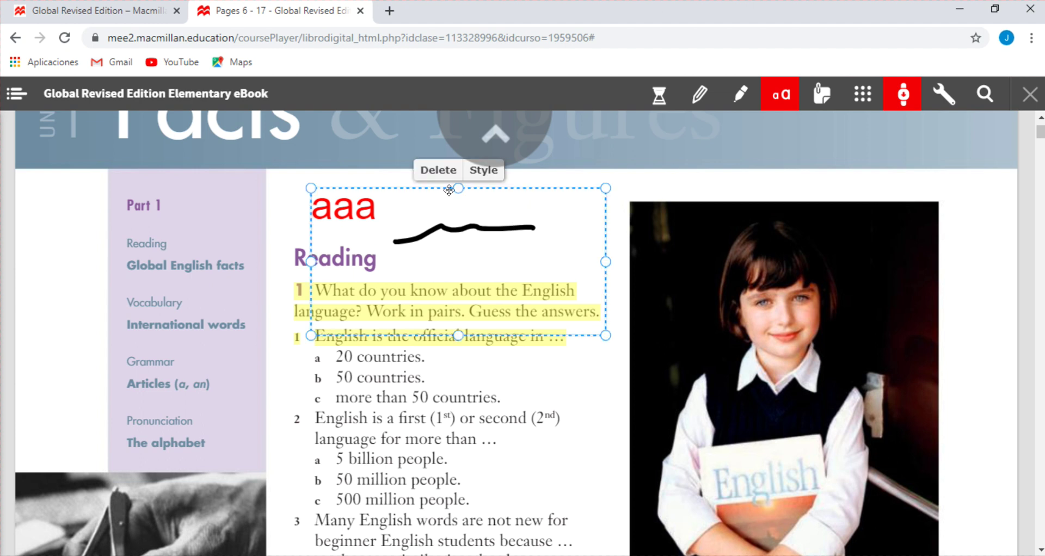
{"action": "left_click", "coordinate": [448, 173]}
{"action": "left_click", "coordinate": [443, 227]}
{"action": "left_click", "coordinate": [440, 210]}
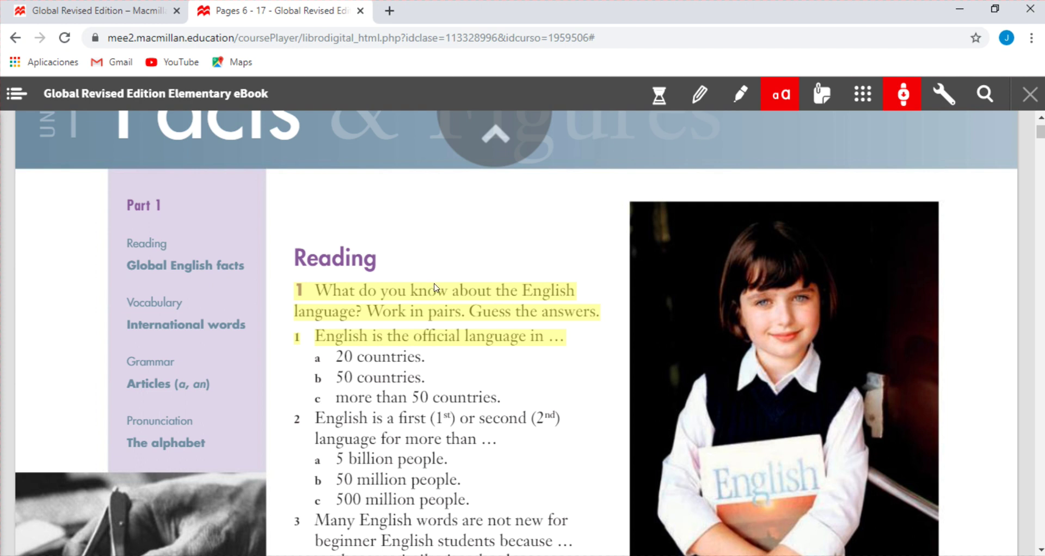
{"action": "left_click", "coordinate": [439, 314]}
{"action": "left_click", "coordinate": [436, 264]}
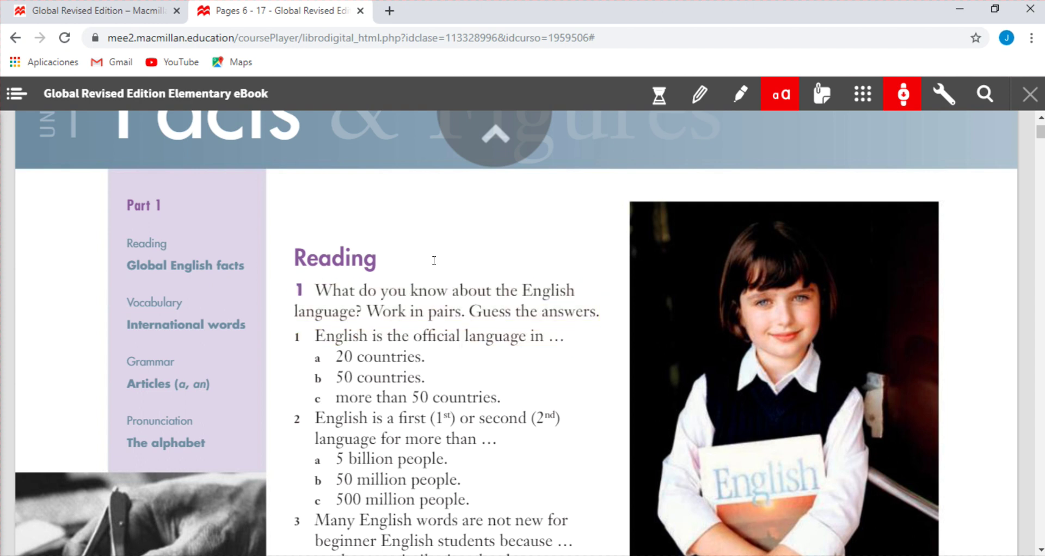
{"action": "scroll", "coordinate": [441, 245], "scroll_direction": "down", "scroll_amount": 3}
{"action": "scroll", "coordinate": [440, 237], "scroll_direction": "down", "scroll_amount": 1}
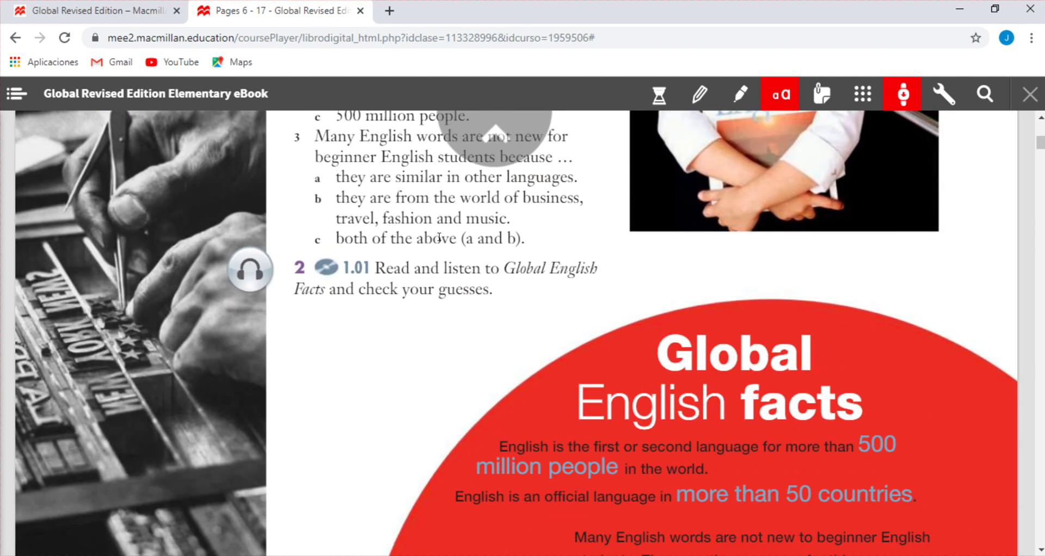
{"action": "scroll", "coordinate": [430, 242], "scroll_direction": "up", "scroll_amount": 3}
{"action": "scroll", "coordinate": [415, 251], "scroll_direction": "down", "scroll_amount": 1}
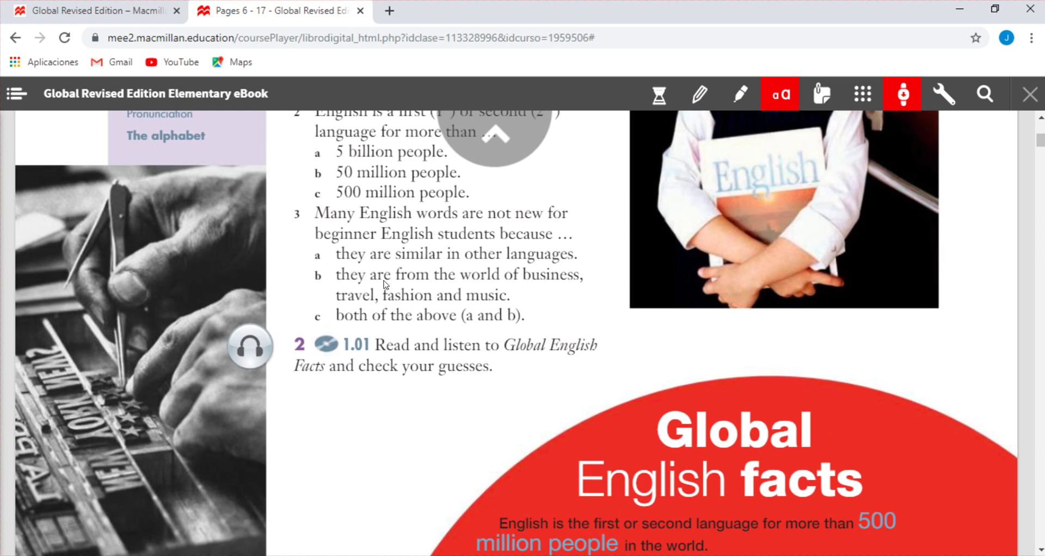
{"action": "left_click", "coordinate": [250, 347]}
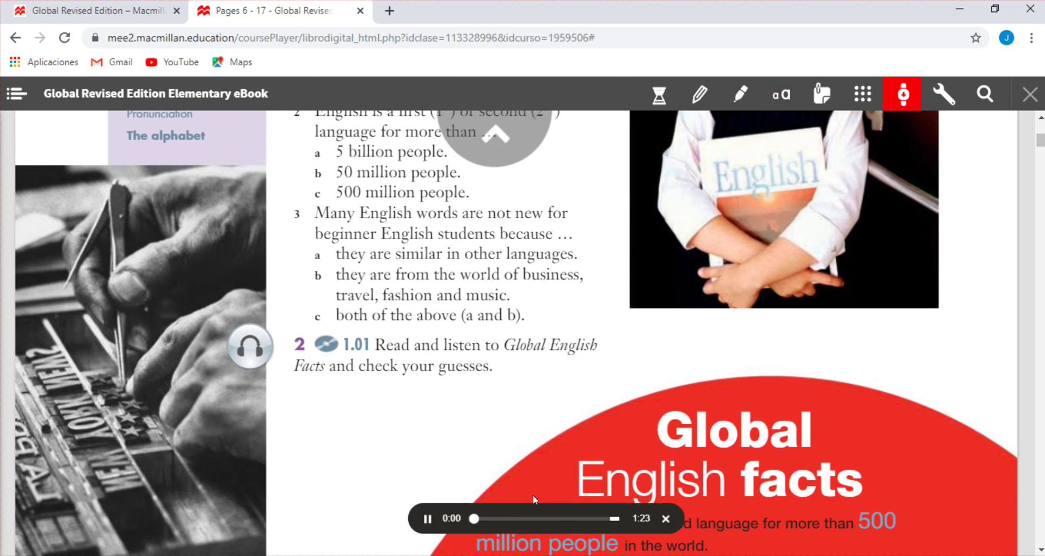
{"action": "left_click", "coordinate": [666, 519]}
{"action": "scroll", "coordinate": [436, 340], "scroll_direction": "down", "scroll_amount": 10}
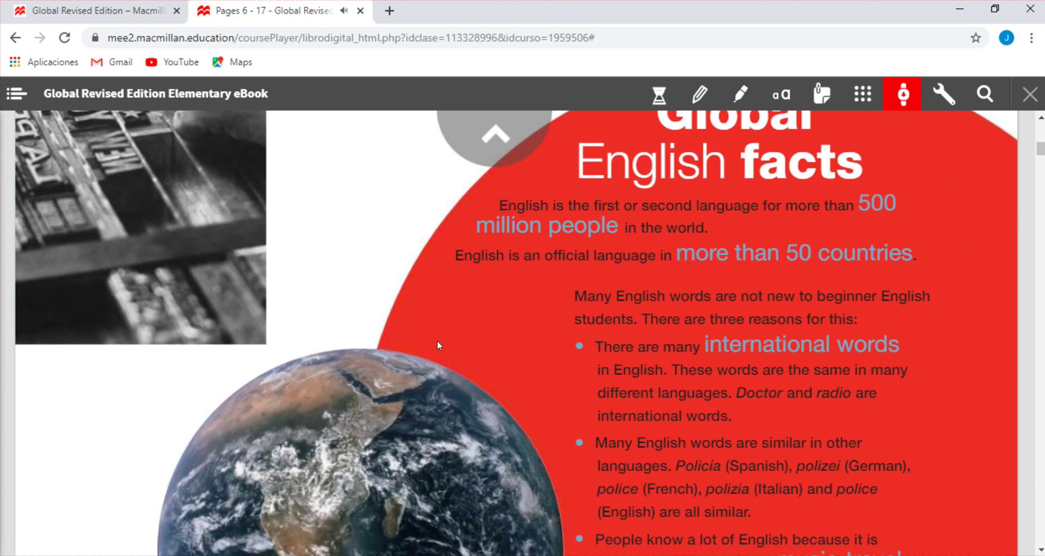
{"action": "scroll", "coordinate": [436, 339], "scroll_direction": "down", "scroll_amount": 15}
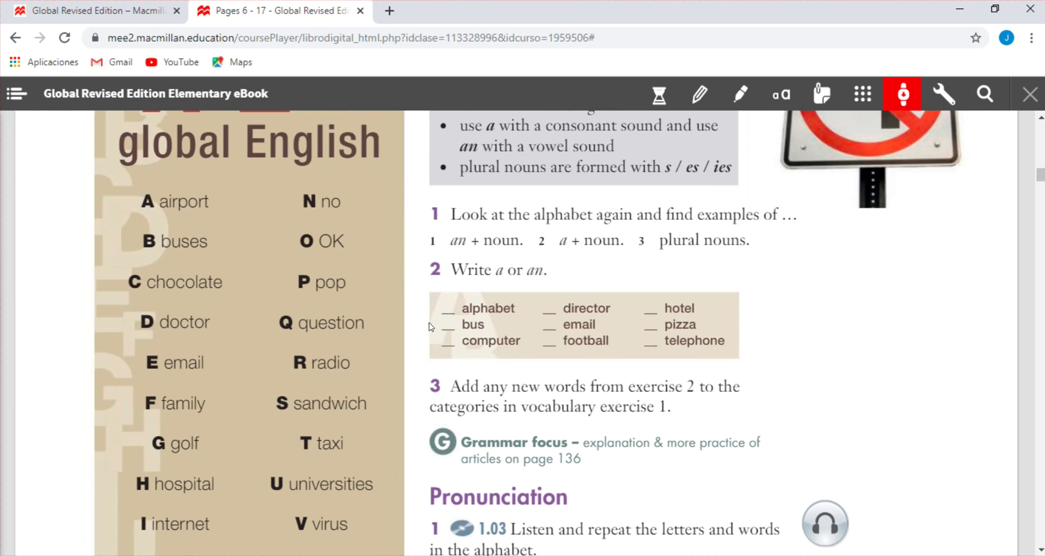
{"action": "scroll", "coordinate": [429, 321], "scroll_direction": "down", "scroll_amount": 3}
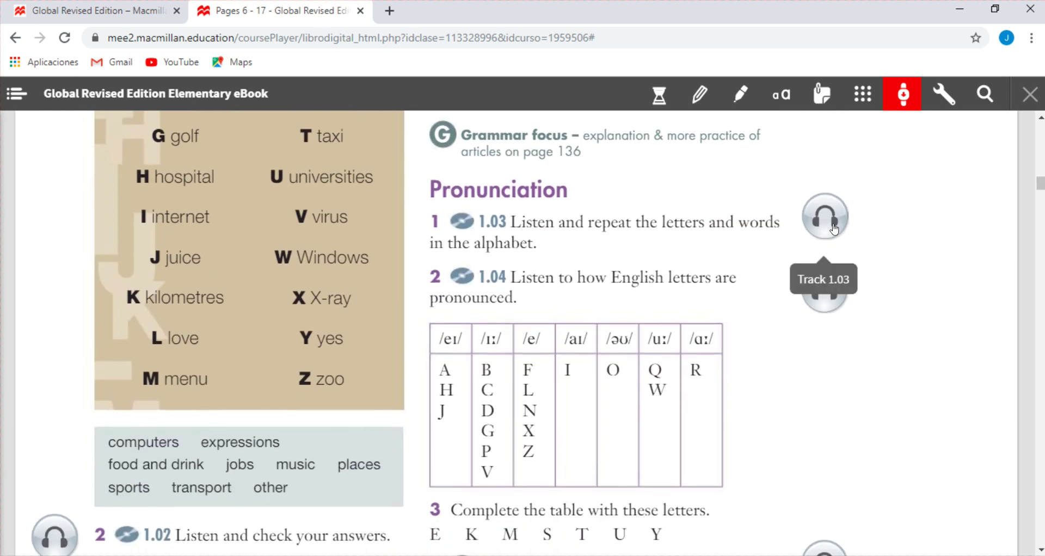
{"action": "left_click", "coordinate": [824, 283]}
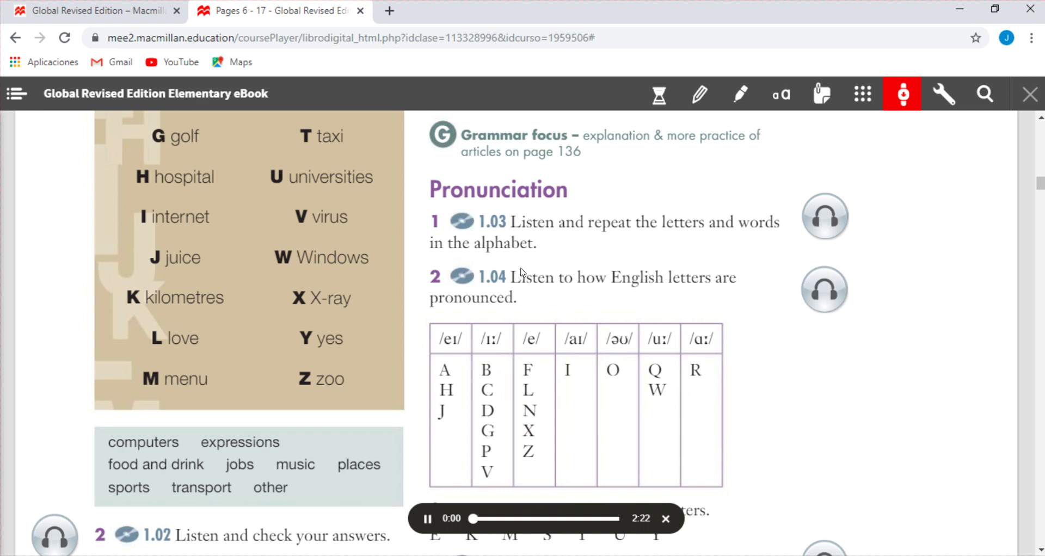
{"action": "left_click", "coordinate": [666, 519]}
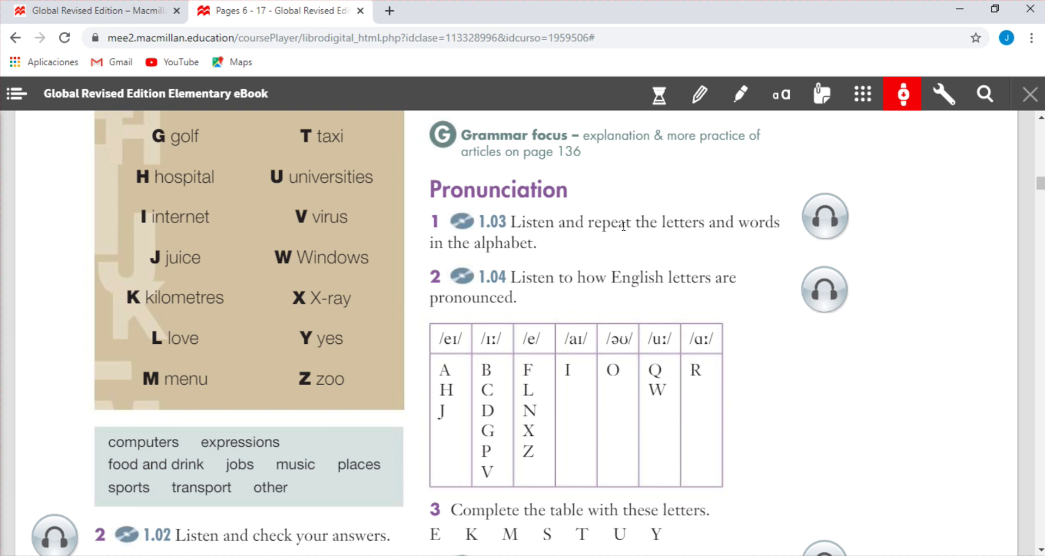
{"action": "scroll", "coordinate": [624, 225], "scroll_direction": "down", "scroll_amount": 2}
{"action": "scroll", "coordinate": [692, 181], "scroll_direction": "up", "scroll_amount": 8}
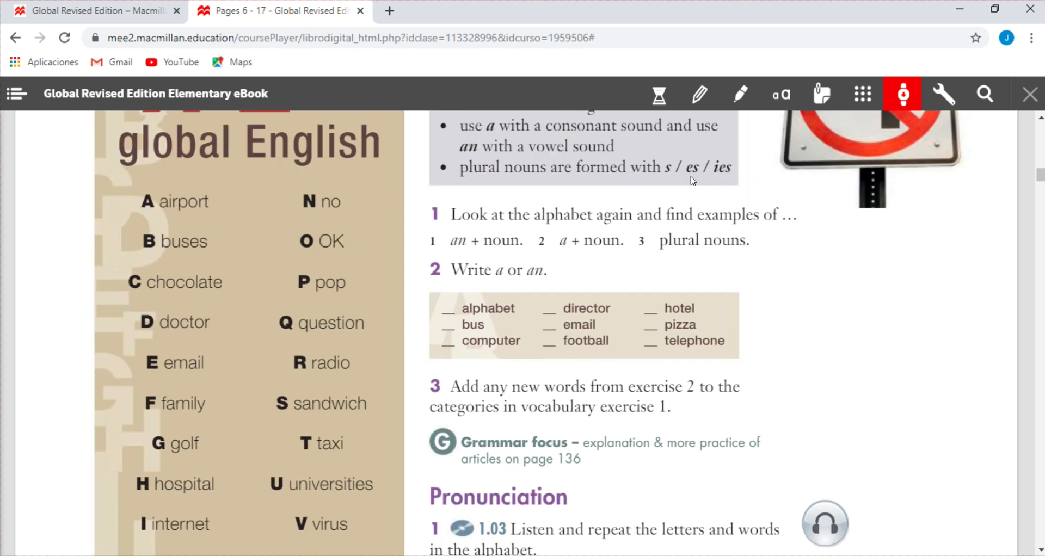
{"action": "scroll", "coordinate": [629, 187], "scroll_direction": "up", "scroll_amount": 12}
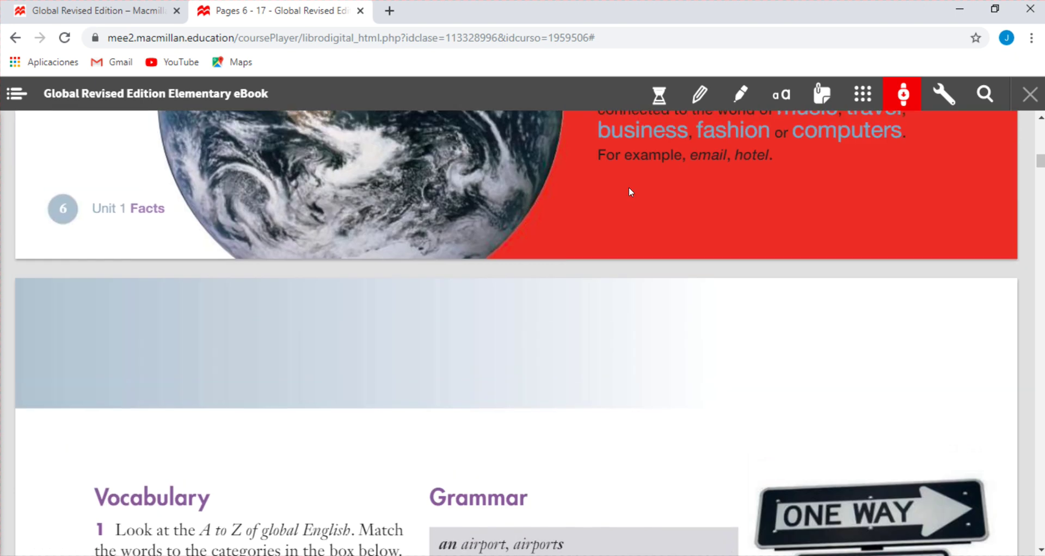
{"action": "scroll", "coordinate": [628, 188], "scroll_direction": "up", "scroll_amount": 12}
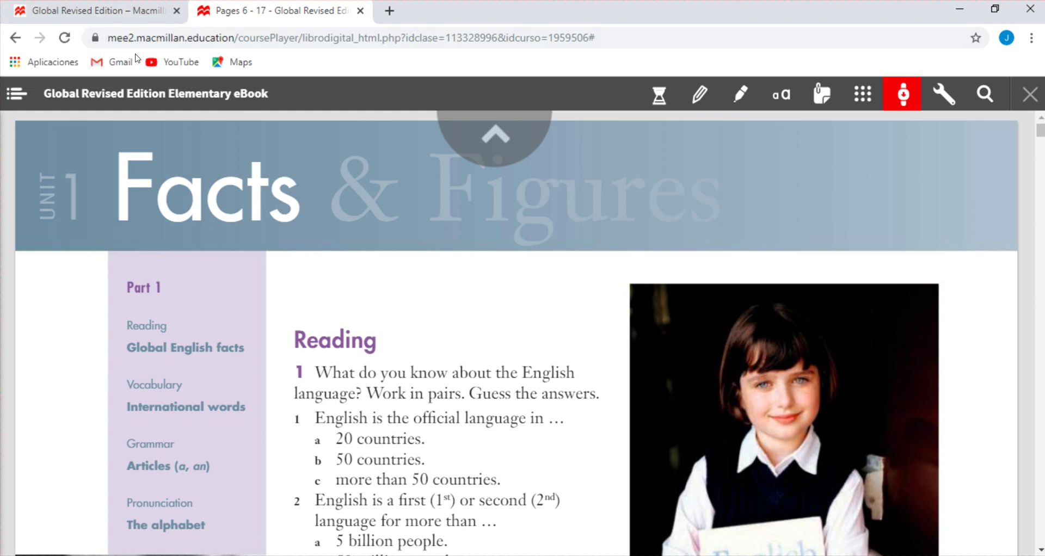
Open the Global Revised Edition MPO access from the Your content page
{"action": "left_click", "coordinate": [125, 12]}
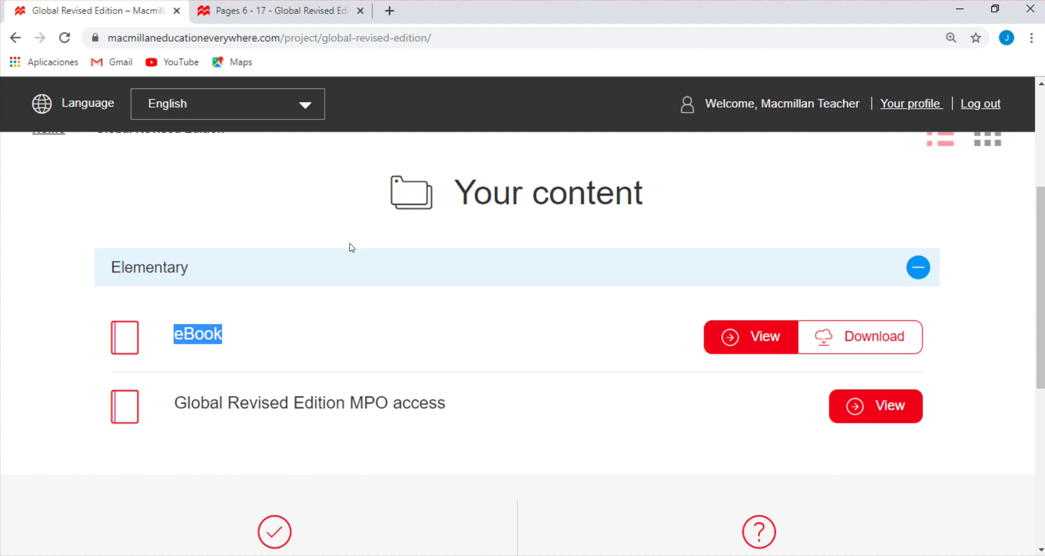
{"action": "left_click_drag", "start_coordinate": [171, 409], "coordinate": [448, 397]}
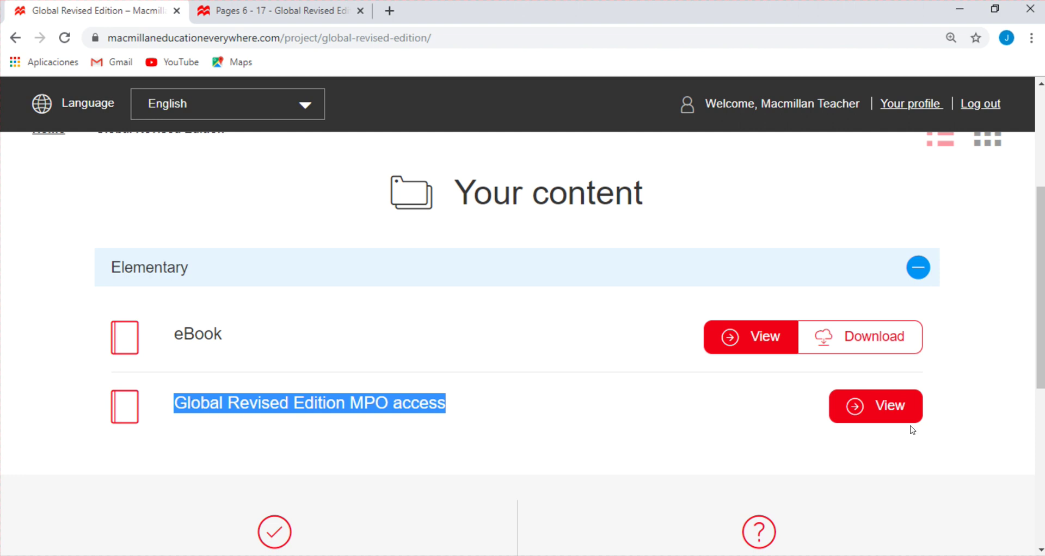
{"action": "left_click", "coordinate": [879, 412]}
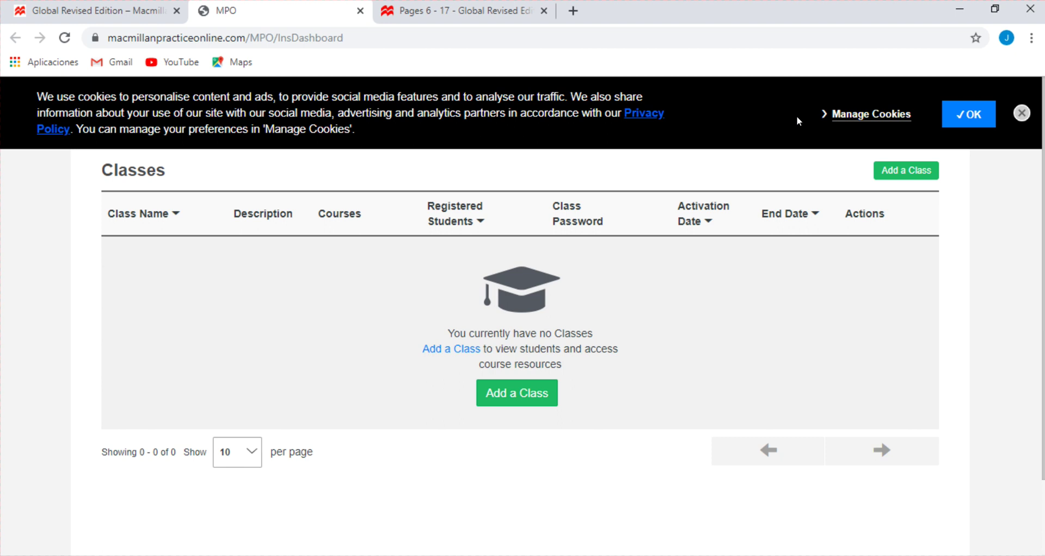
Accept the cookie notice, zoom the page in, and open the Add a Class form
{"action": "left_click", "coordinate": [963, 117]}
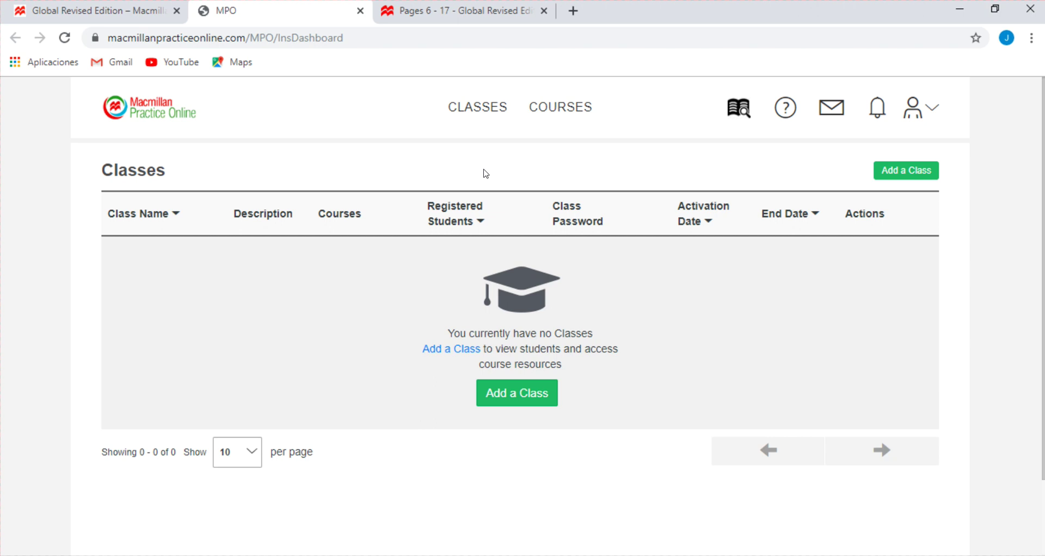
{"action": "key", "text": "ctrl+plus"}
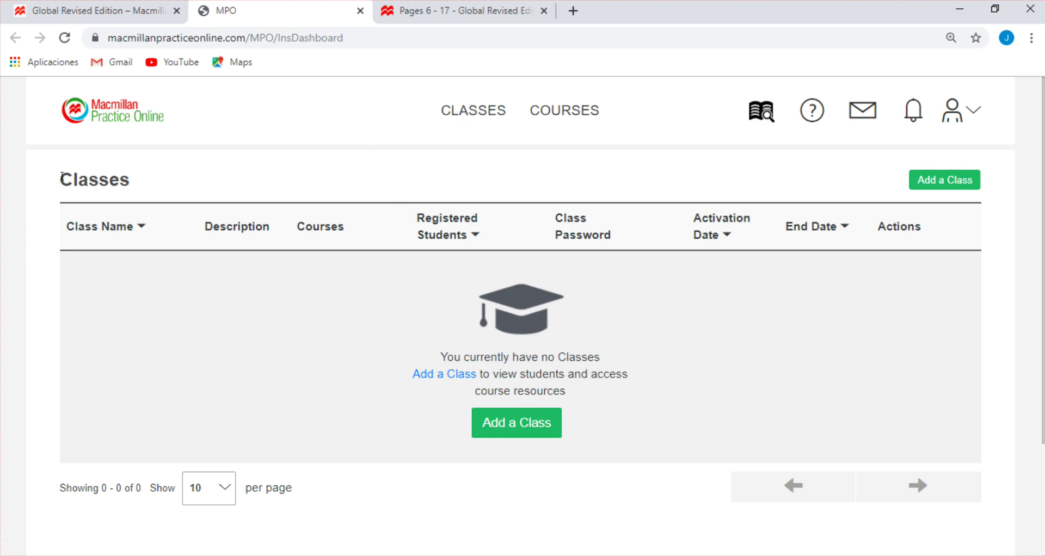
{"action": "left_click_drag", "start_coordinate": [61, 178], "coordinate": [154, 187]}
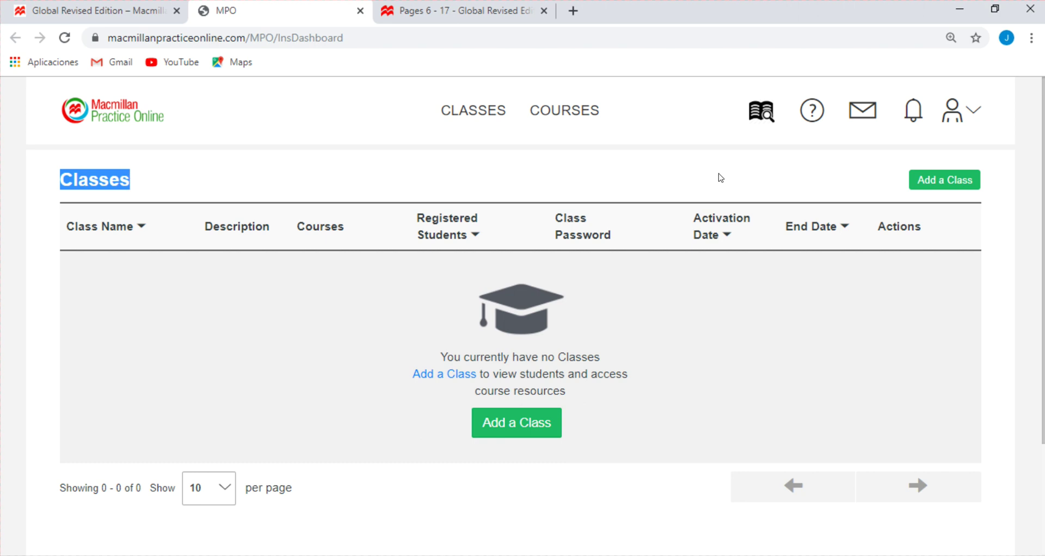
{"action": "left_click", "coordinate": [940, 183]}
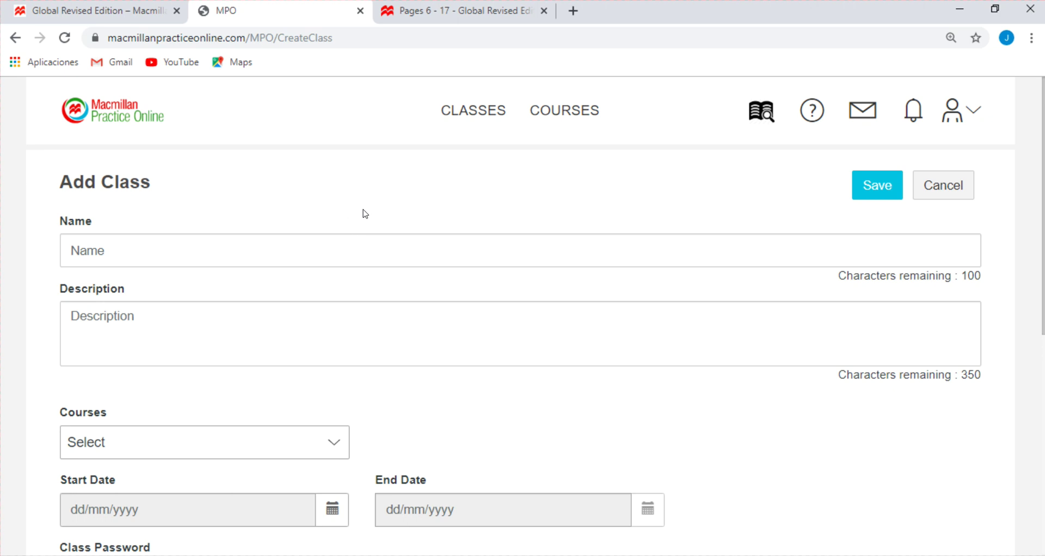
Enter ELEMENTARY 1 in capitals as the class name
{"action": "scroll", "coordinate": [360, 180], "scroll_direction": "down", "scroll_amount": 1}
{"action": "scroll", "coordinate": [357, 168], "scroll_direction": "up", "scroll_amount": 1}
{"action": "left_click", "coordinate": [156, 243]}
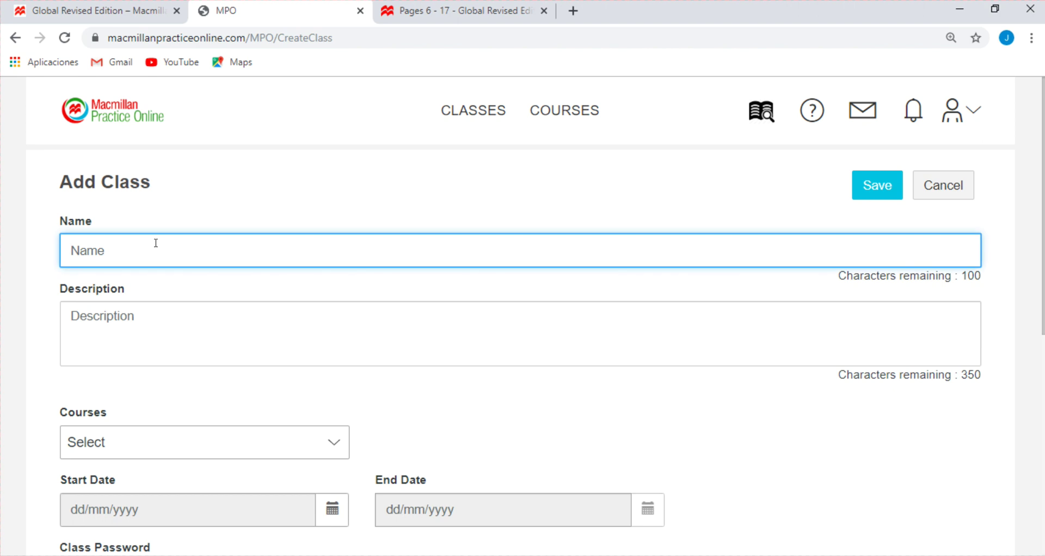
{"action": "key", "text": "Caps_Lock"}
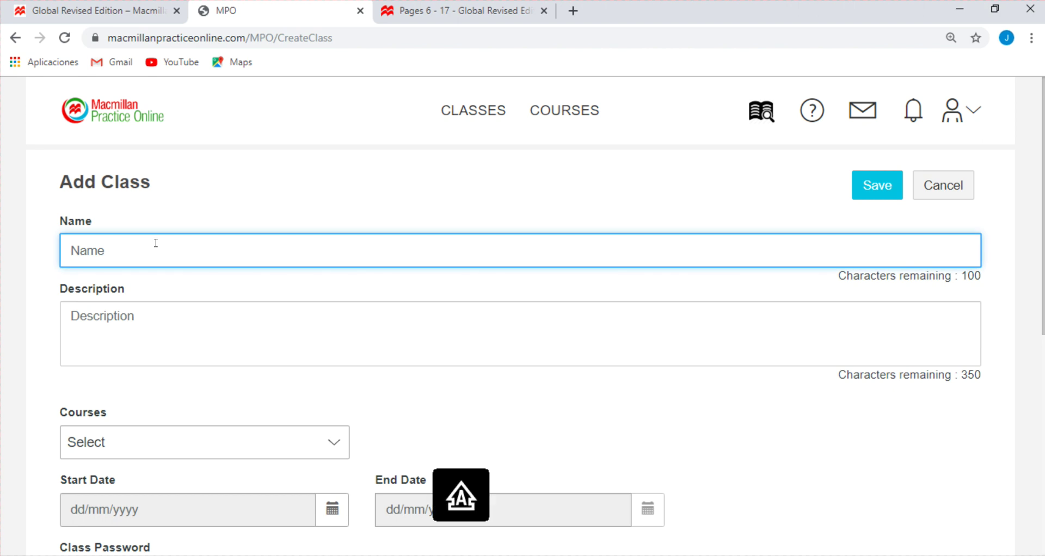
{"action": "type", "text": "ELEMENTARY 1"}
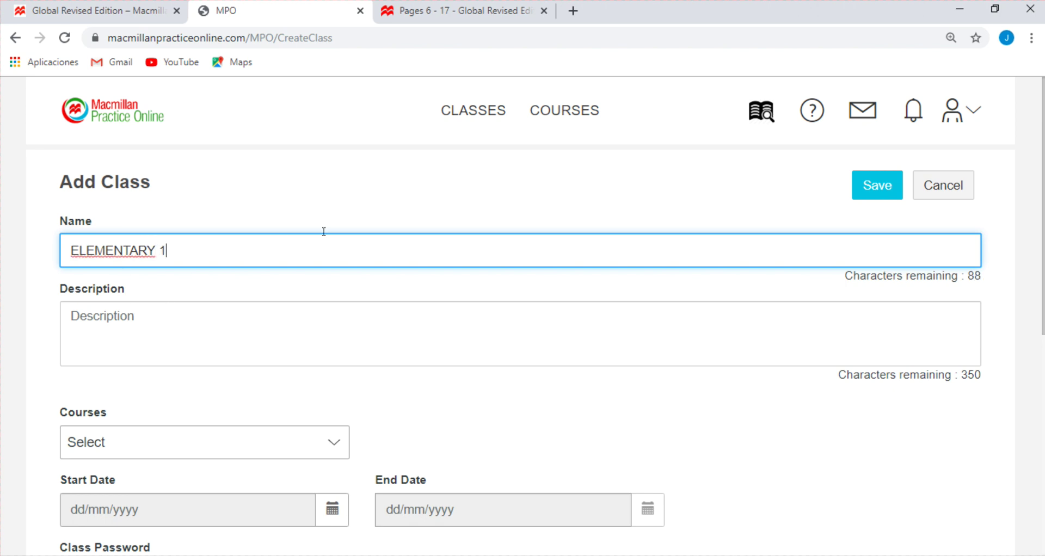
{"action": "scroll", "coordinate": [324, 232], "scroll_direction": "down", "scroll_amount": 1}
{"action": "left_click_drag", "start_coordinate": [232, 175], "coordinate": [3, 193]}
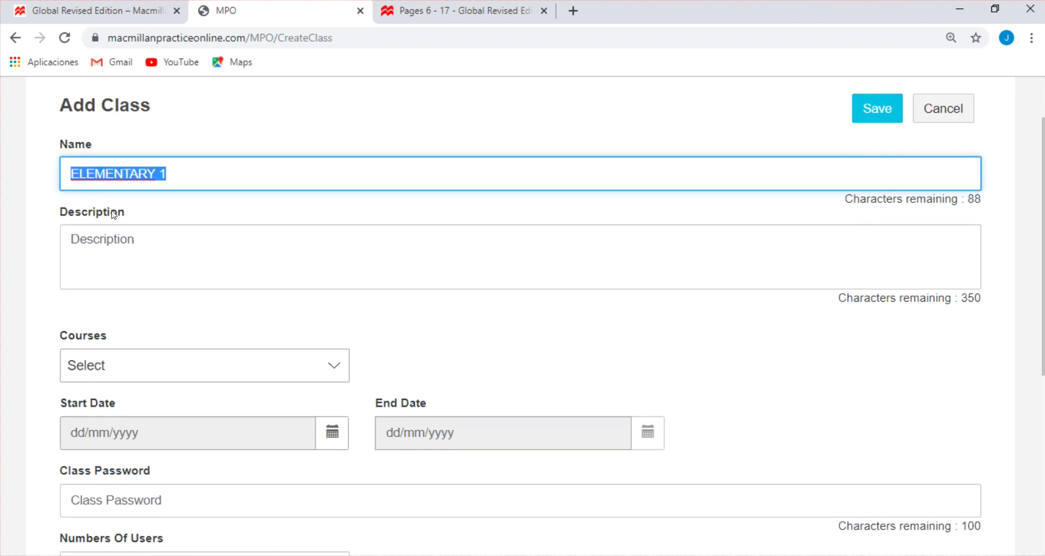
{"action": "left_click", "coordinate": [196, 168]}
{"action": "type", "text": "-"}
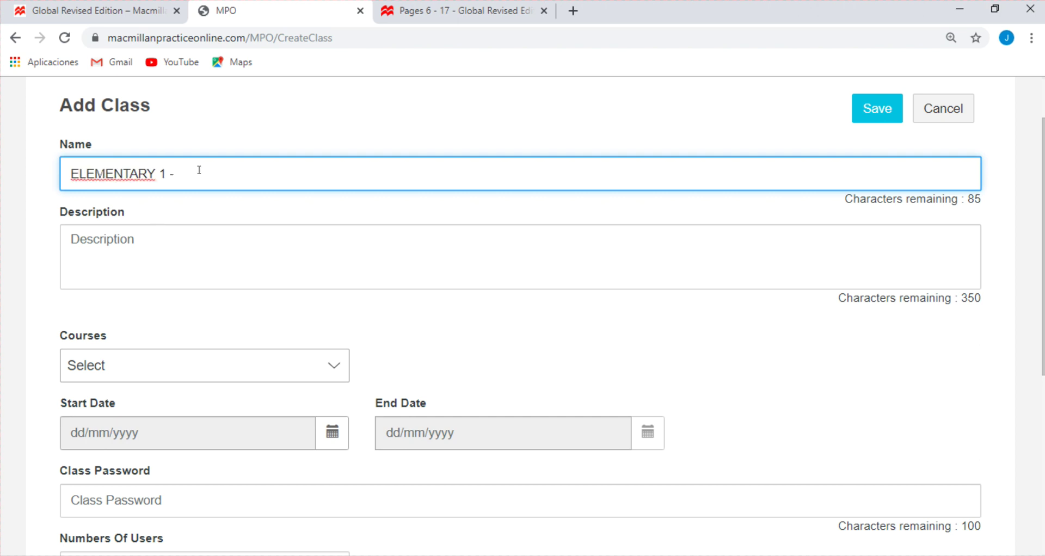
{"action": "key", "text": "BackSpace"}
{"action": "key", "text": "BackSpace"}
{"action": "key", "text": "BackSpace"}
Copy the name ELEMENTARY 1 into the Description field
{"action": "left_click_drag", "start_coordinate": [185, 177], "coordinate": [20, 182]}
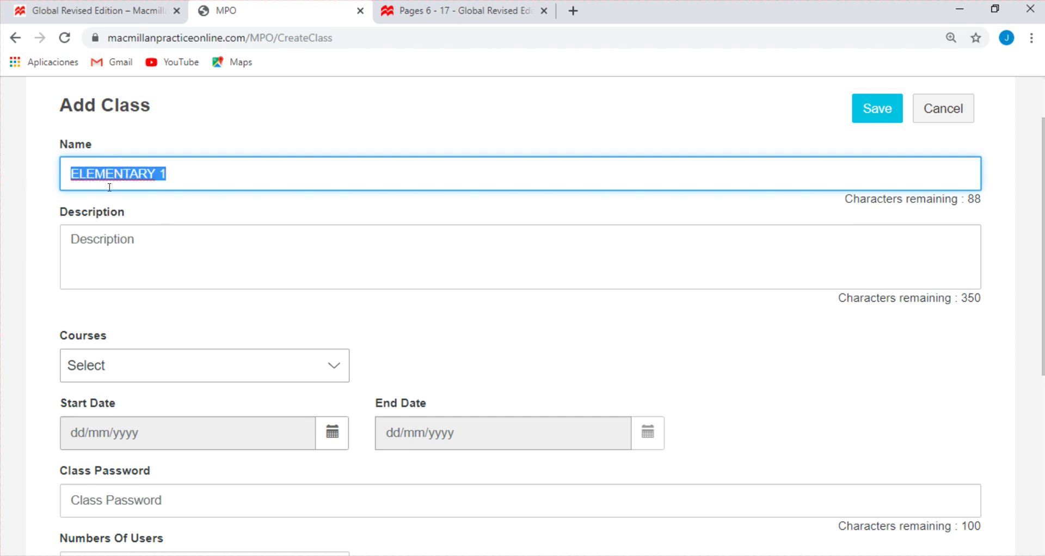
{"action": "key", "text": "Tab"}
{"action": "left_click_drag", "start_coordinate": [185, 168], "coordinate": [3, 191]}
{"action": "key", "text": "ctrl+c"}
{"action": "left_click", "coordinate": [145, 240]}
{"action": "key", "text": "ctrl+v"}
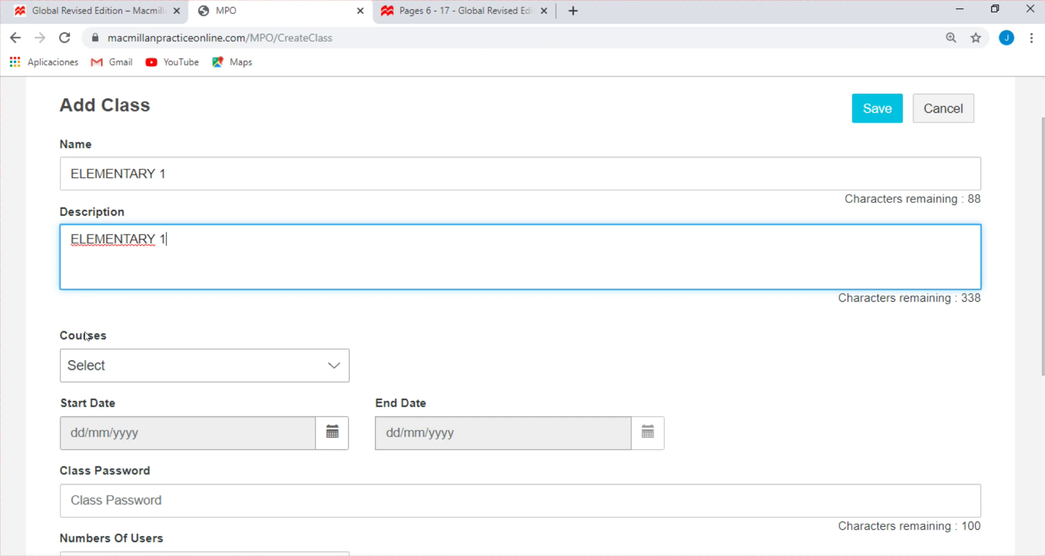
{"action": "left_click_drag", "start_coordinate": [54, 335], "coordinate": [122, 336]}
{"action": "left_click", "coordinate": [123, 340]}
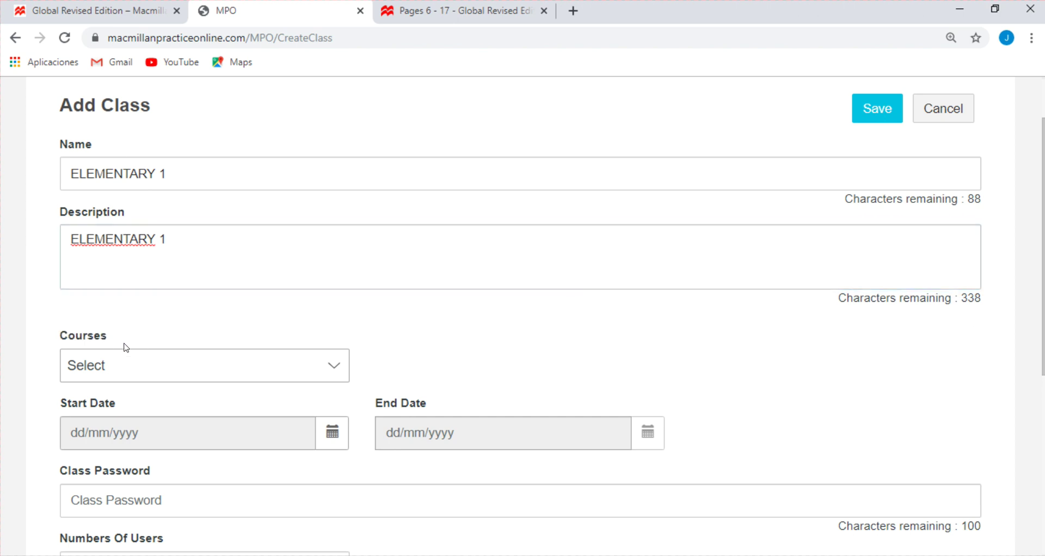
Assign the Global Elementary course to the class
{"action": "left_click", "coordinate": [333, 373]}
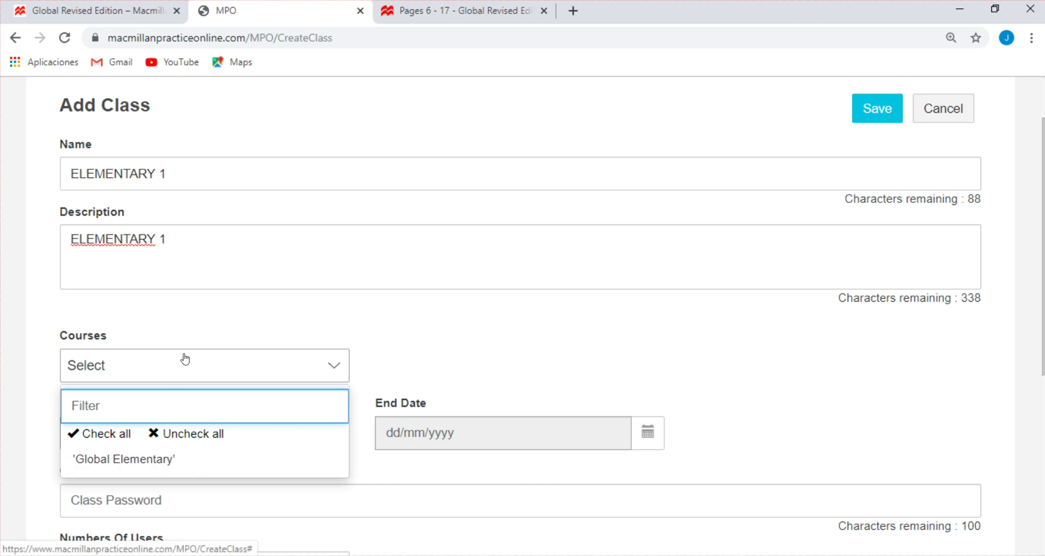
{"action": "left_click", "coordinate": [174, 468]}
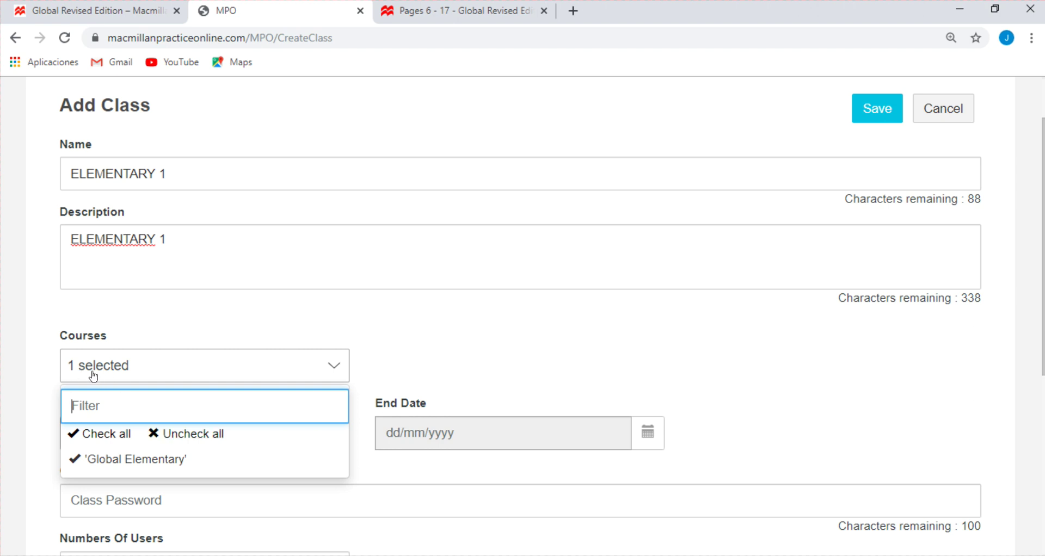
{"action": "left_click", "coordinate": [435, 353]}
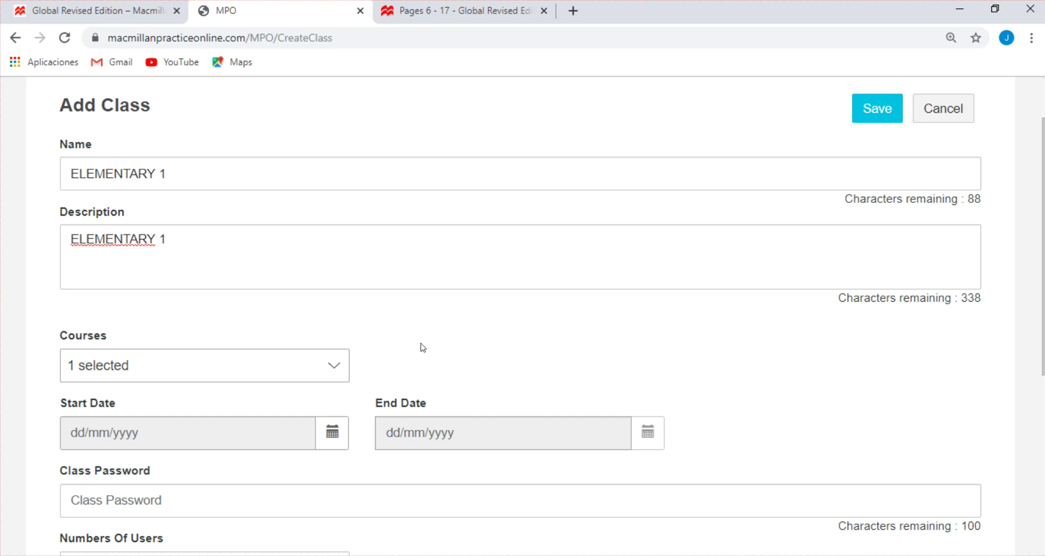
Set the start date to 08/05/2020 and the end date to 27/08/2020
{"action": "left_click", "coordinate": [333, 433]}
{"action": "scroll", "coordinate": [332, 436], "scroll_direction": "down", "scroll_amount": 2}
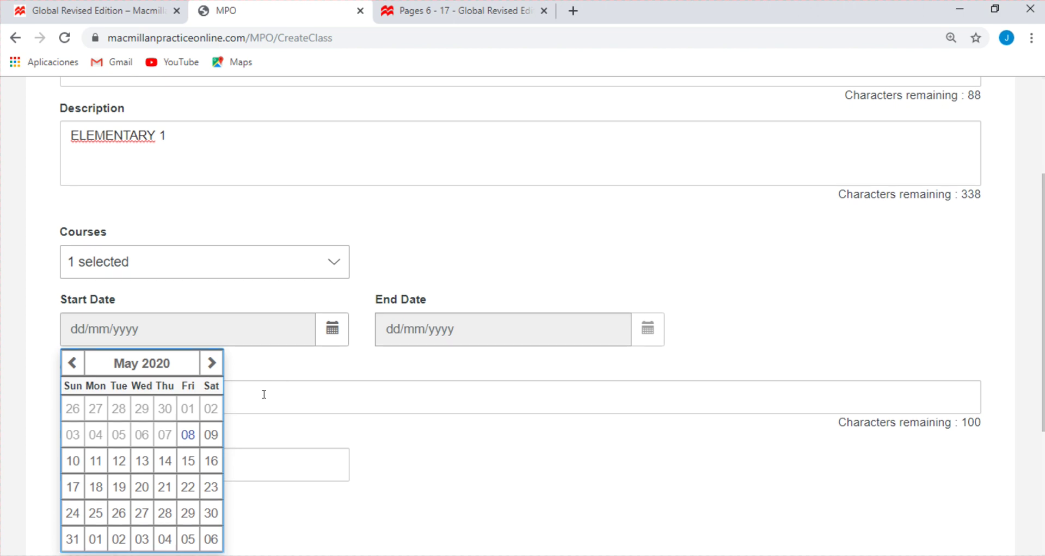
{"action": "scroll", "coordinate": [263, 394], "scroll_direction": "down", "scroll_amount": 1}
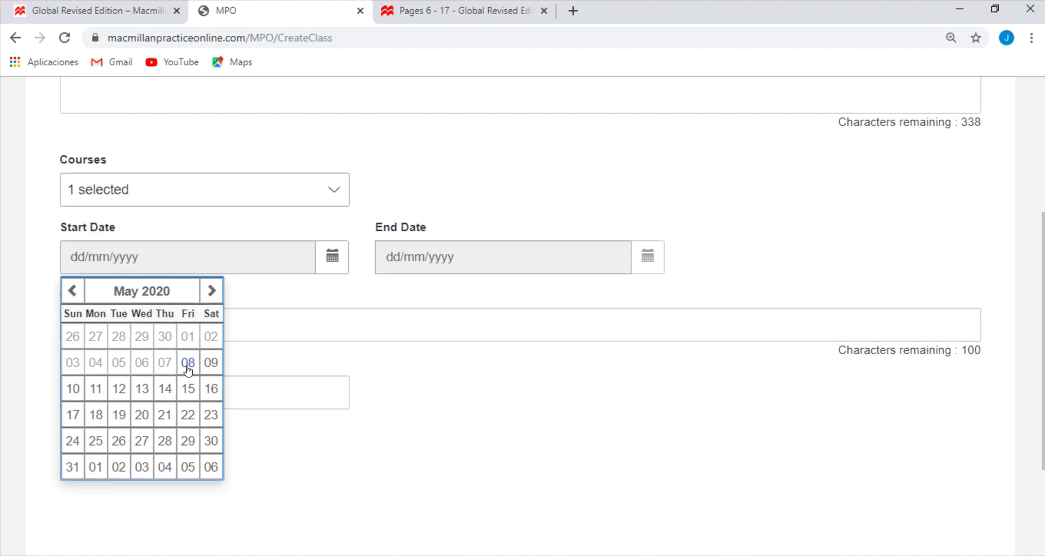
{"action": "left_click", "coordinate": [187, 369]}
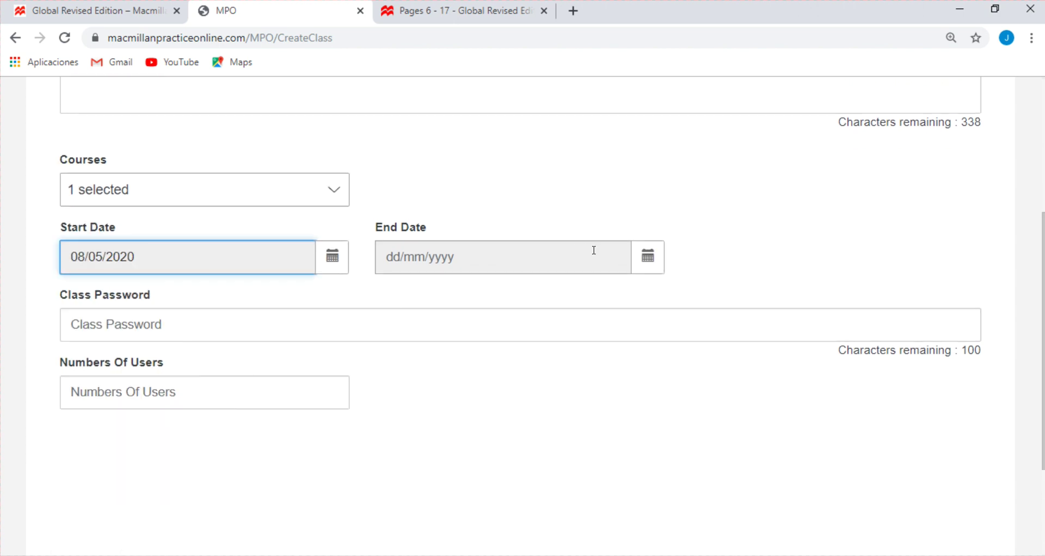
{"action": "left_click", "coordinate": [636, 257]}
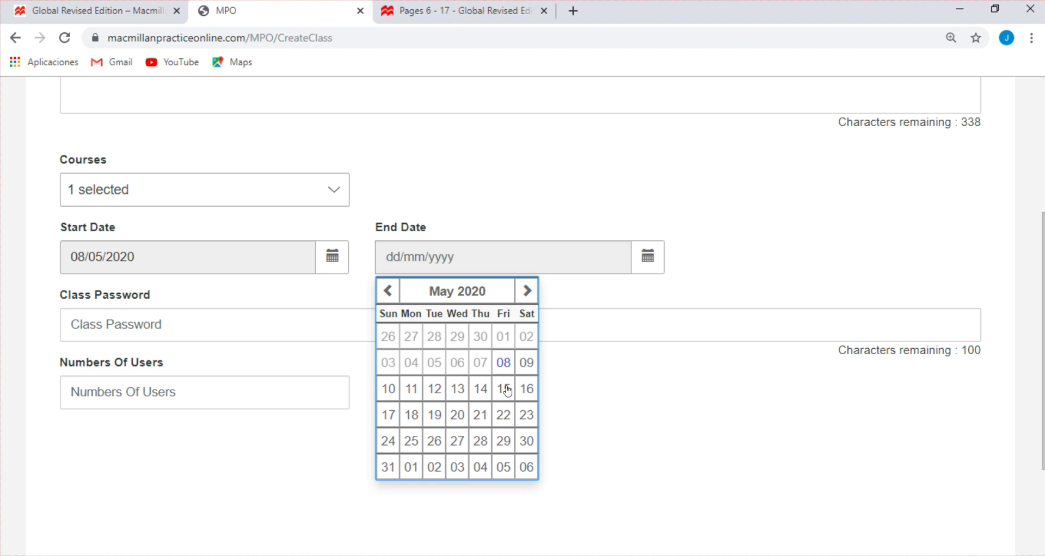
{"action": "left_click", "coordinate": [526, 291]}
{"action": "left_click", "coordinate": [526, 291]}
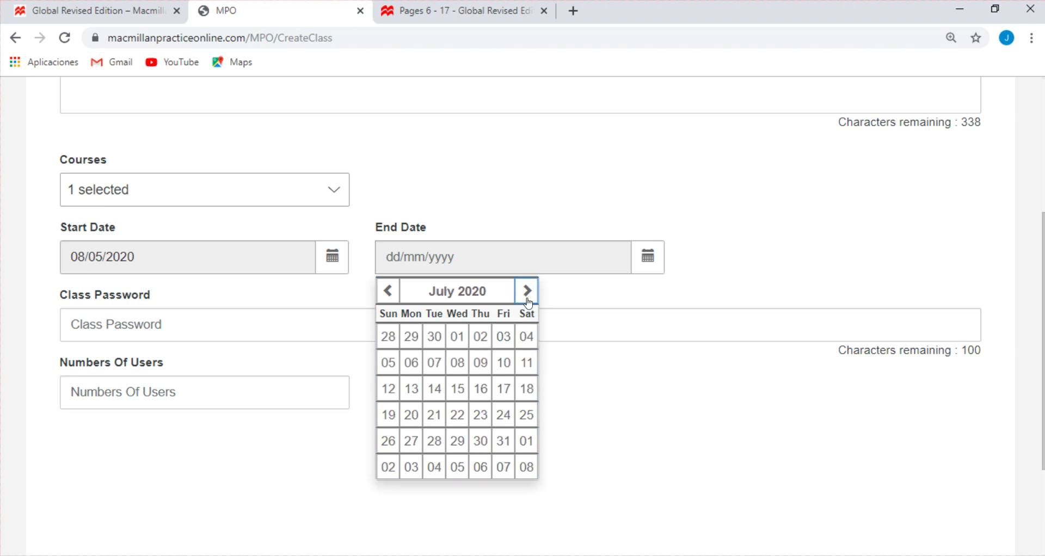
{"action": "left_click", "coordinate": [526, 291]}
{"action": "left_click", "coordinate": [482, 441]}
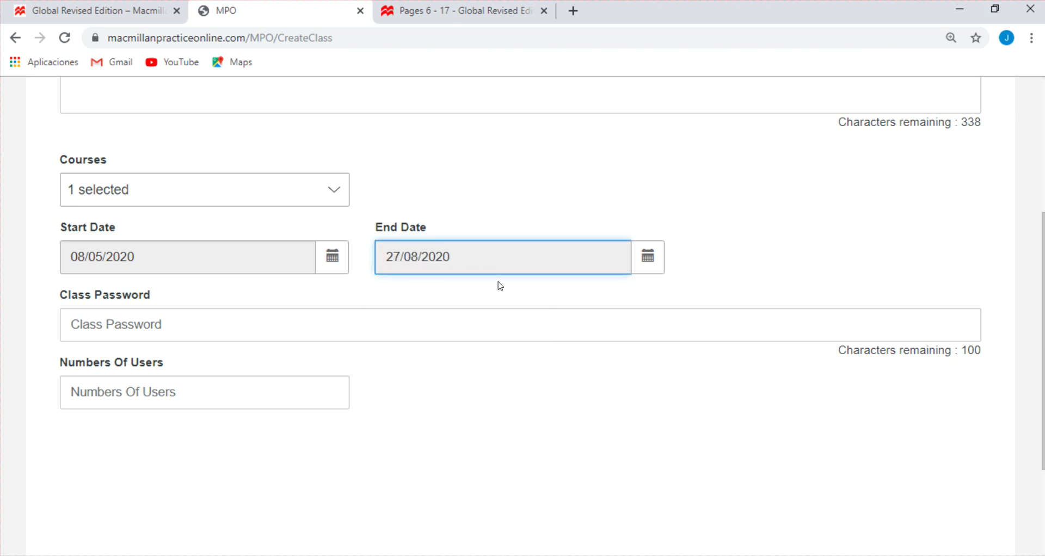
{"action": "scroll", "coordinate": [298, 290], "scroll_direction": "up", "scroll_amount": 3}
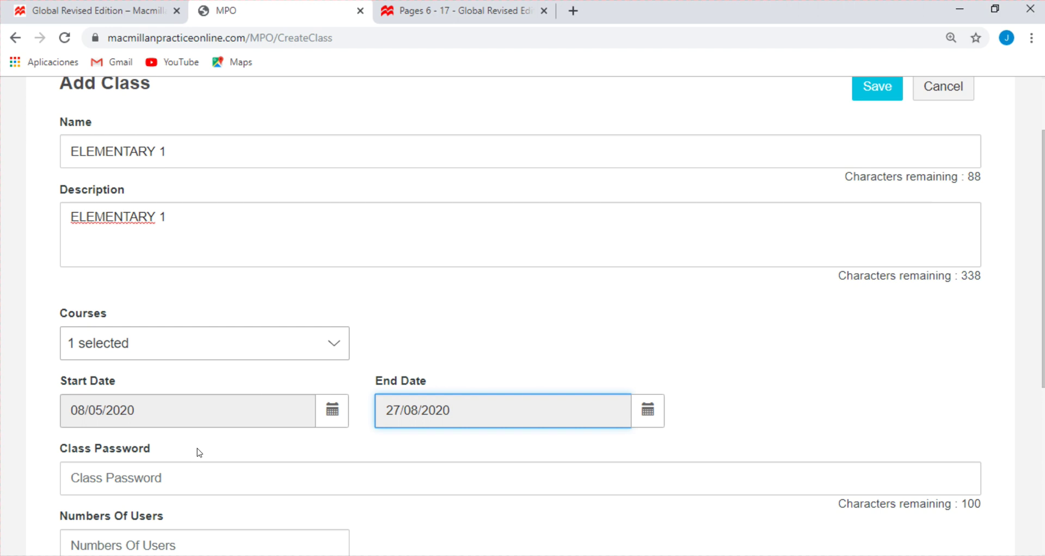
{"action": "left_click", "coordinate": [175, 478]}
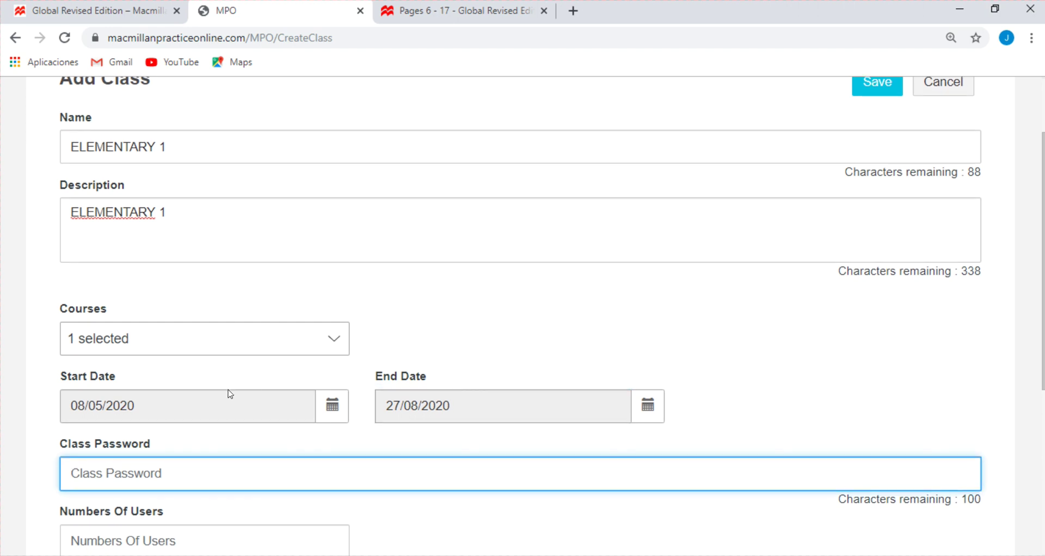
Enter the class password, fixing a misspelling and retyping it all in lowercase
{"action": "scroll", "coordinate": [240, 377], "scroll_direction": "down", "scroll_amount": 3}
{"action": "scroll", "coordinate": [240, 376], "scroll_direction": "down", "scroll_amount": 2}
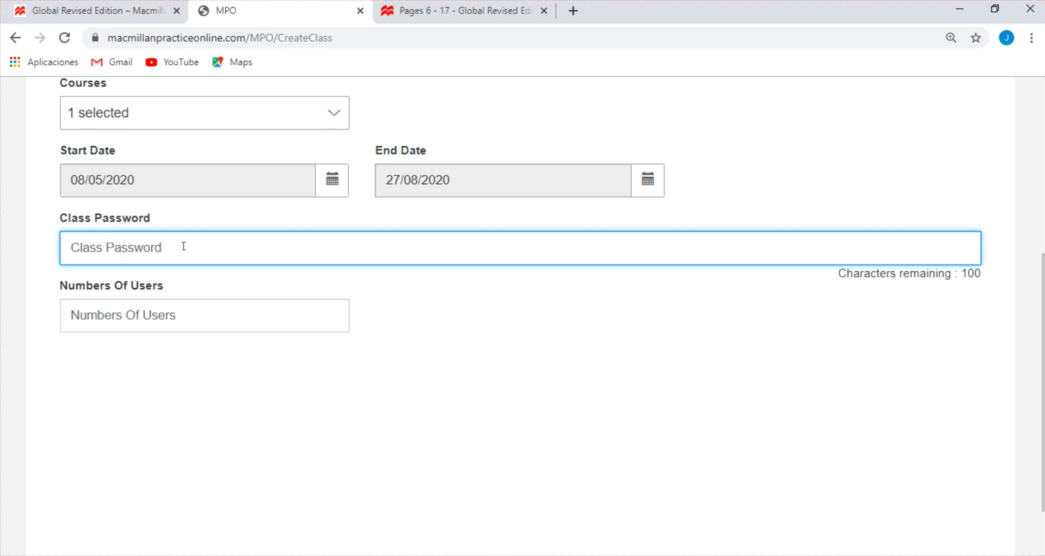
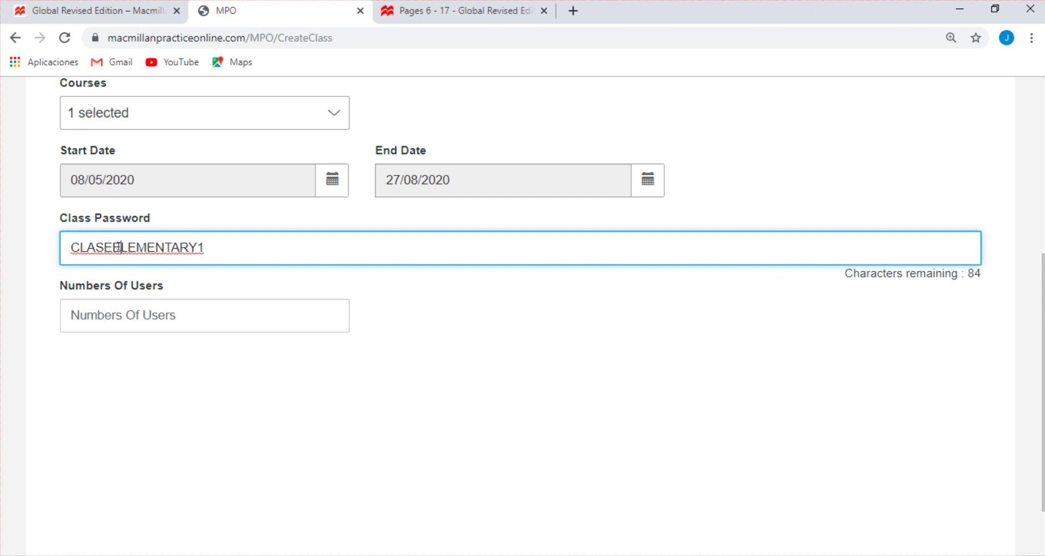
{"action": "left_click_drag", "start_coordinate": [119, 247], "coordinate": [51, 257]}
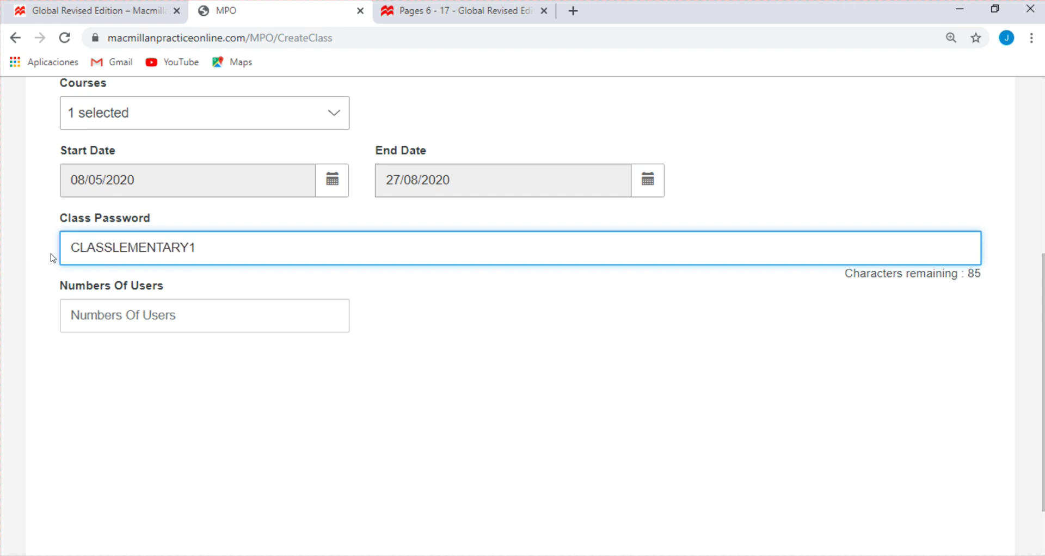
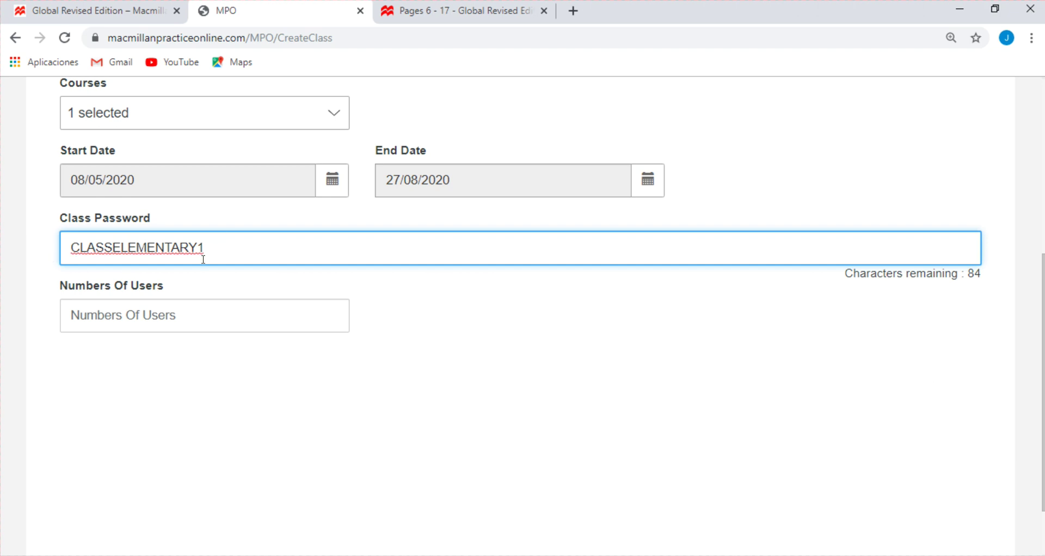
{"action": "left_click_drag", "start_coordinate": [221, 256], "coordinate": [58, 261]}
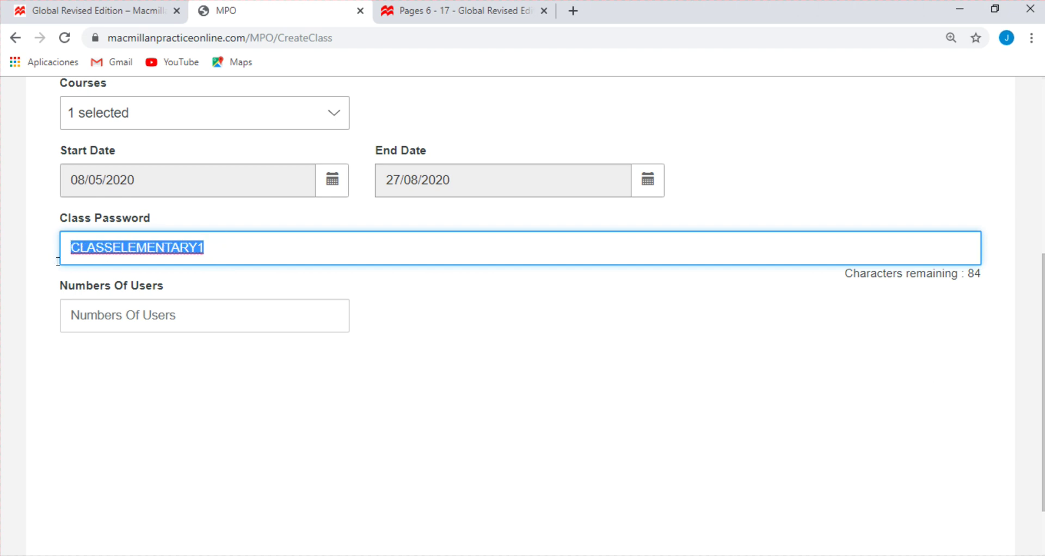
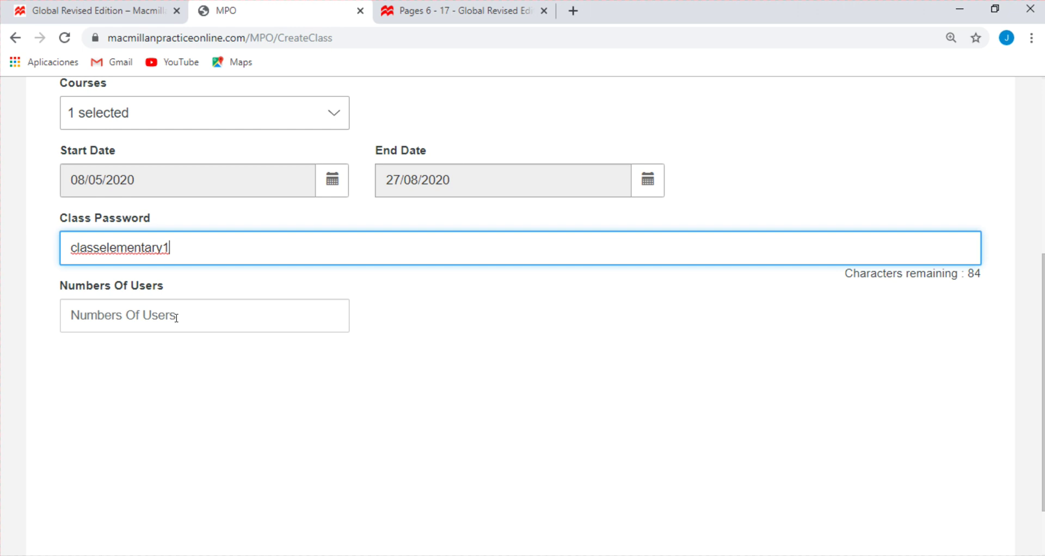
{"action": "scroll", "coordinate": [189, 326], "scroll_direction": "up", "scroll_amount": 1}
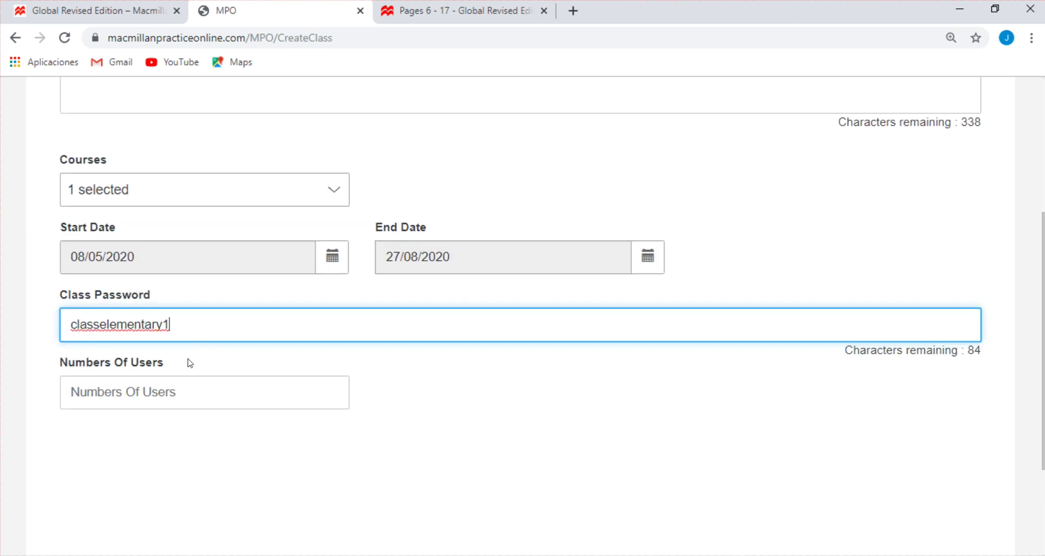
{"action": "left_click", "coordinate": [172, 393]}
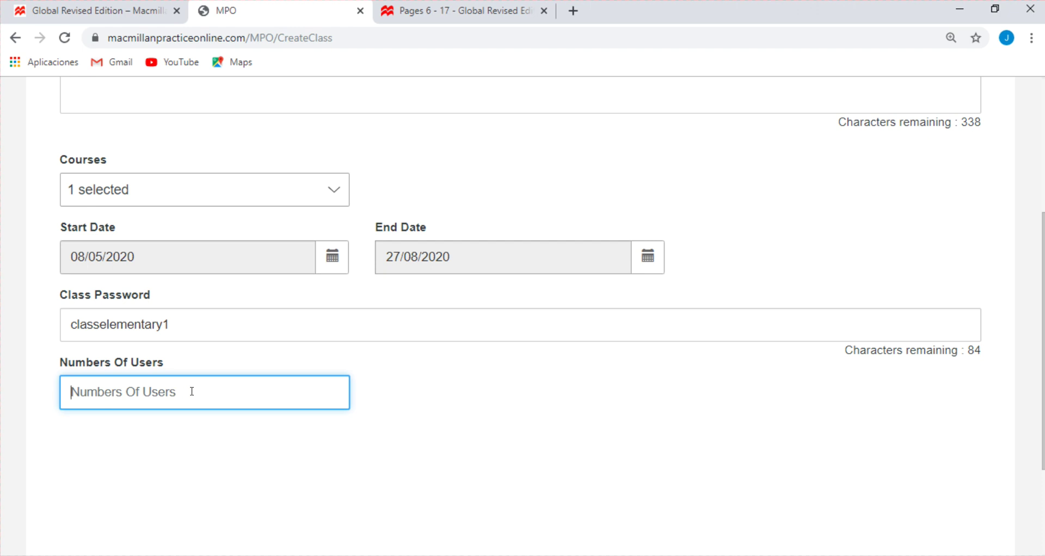
Set Numbers Of Users to 30, replacing the 20 first entered
{"action": "scroll", "coordinate": [192, 391], "scroll_direction": "up", "scroll_amount": 2}
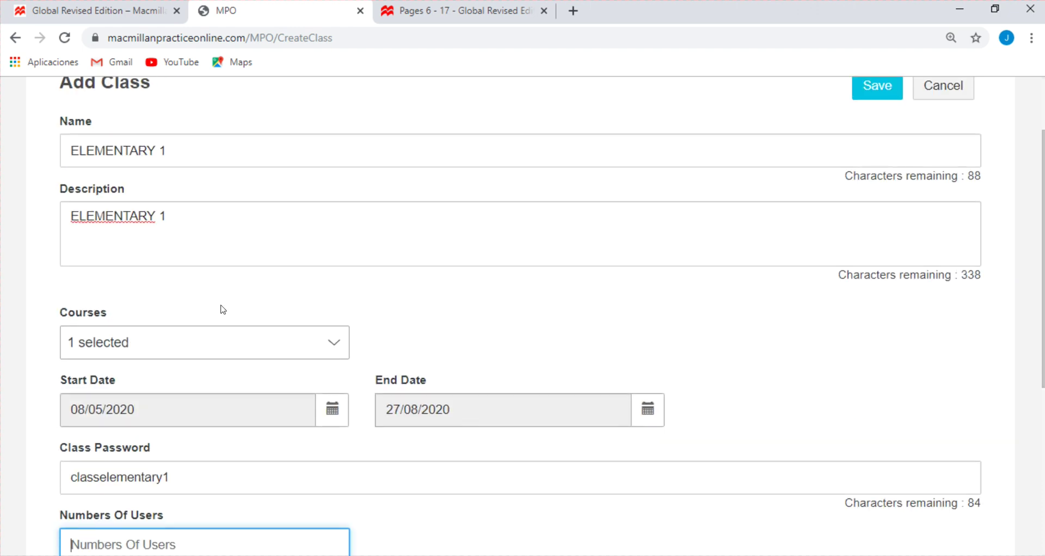
{"action": "scroll", "coordinate": [222, 308], "scroll_direction": "down", "scroll_amount": 4}
{"action": "scroll", "coordinate": [194, 327], "scroll_direction": "up", "scroll_amount": 2}
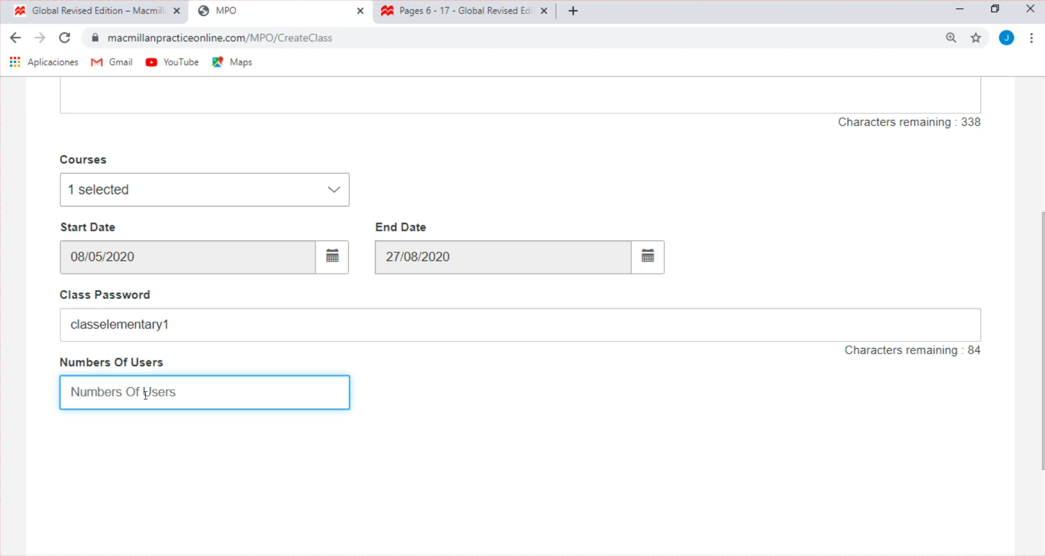
{"action": "type", "text": "20"}
{"action": "key", "text": "BackSpace"}
{"action": "key", "text": "BackSpace"}
{"action": "type", "text": "30"}
{"action": "left_click", "coordinate": [408, 415]}
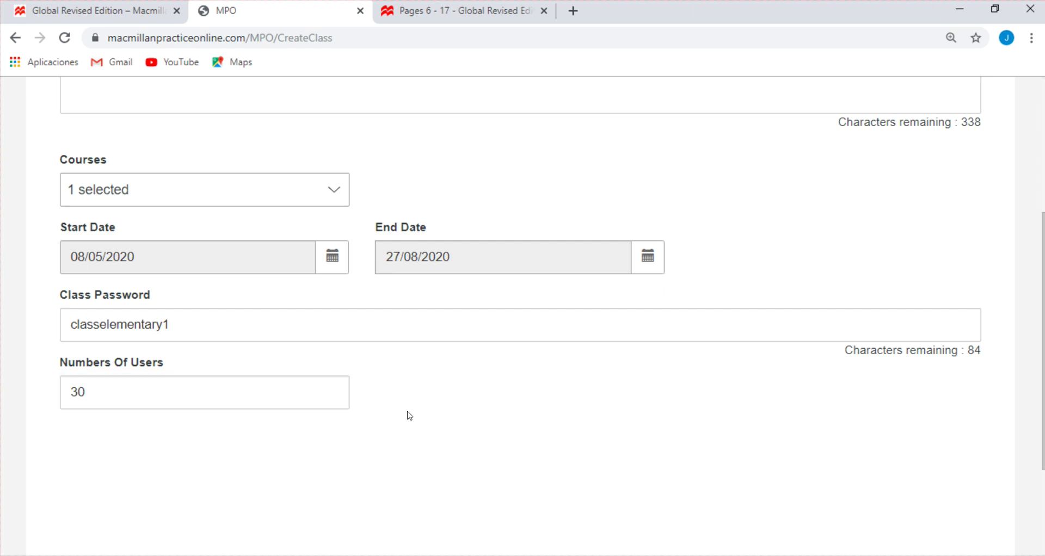
{"action": "scroll", "coordinate": [397, 414], "scroll_direction": "up", "scroll_amount": 2}
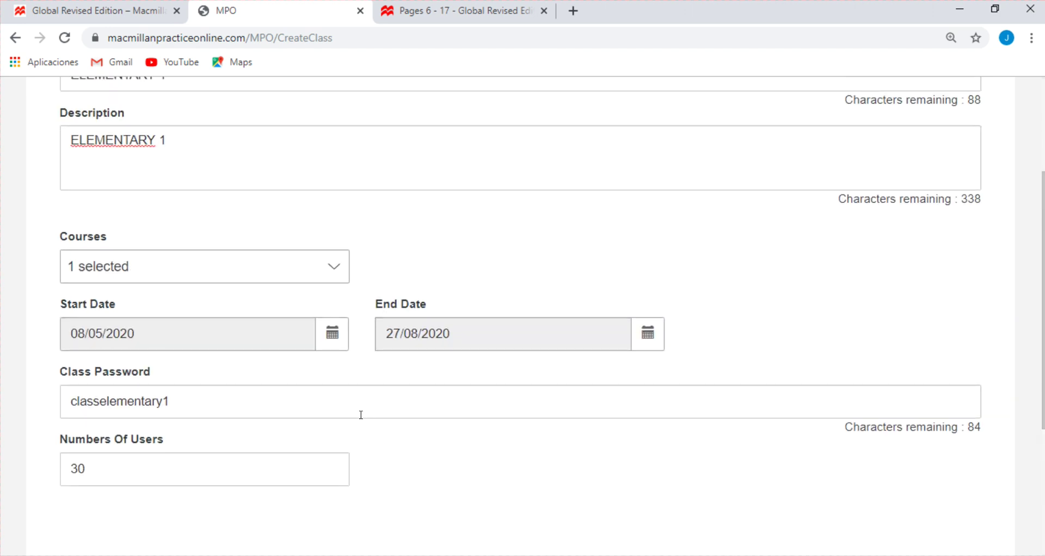
{"action": "scroll", "coordinate": [361, 414], "scroll_direction": "up", "scroll_amount": 3}
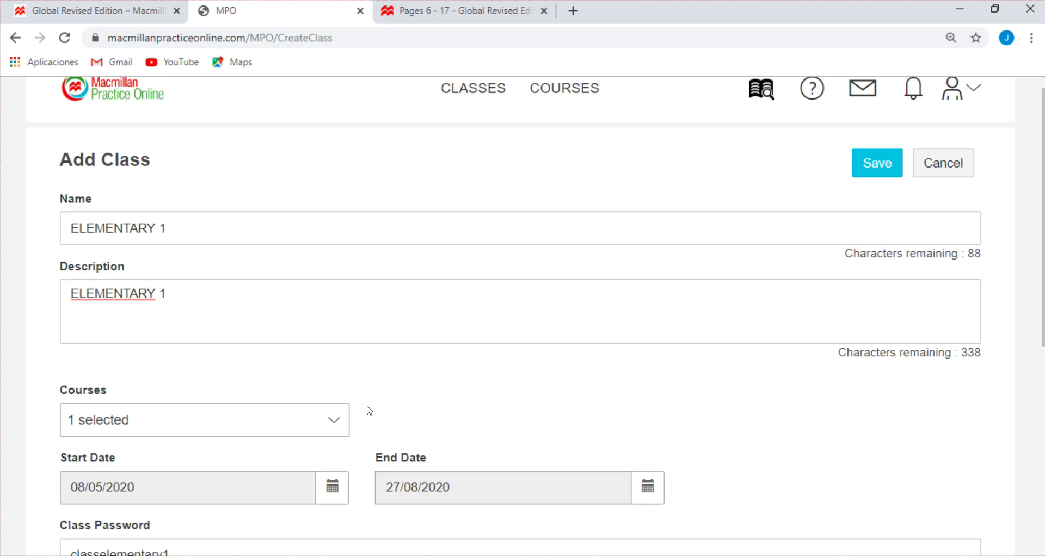
{"action": "scroll", "coordinate": [369, 411], "scroll_direction": "down", "scroll_amount": 1}
{"action": "scroll", "coordinate": [359, 408], "scroll_direction": "up", "scroll_amount": 1}
{"action": "left_click_drag", "start_coordinate": [206, 227], "coordinate": [12, 235]}
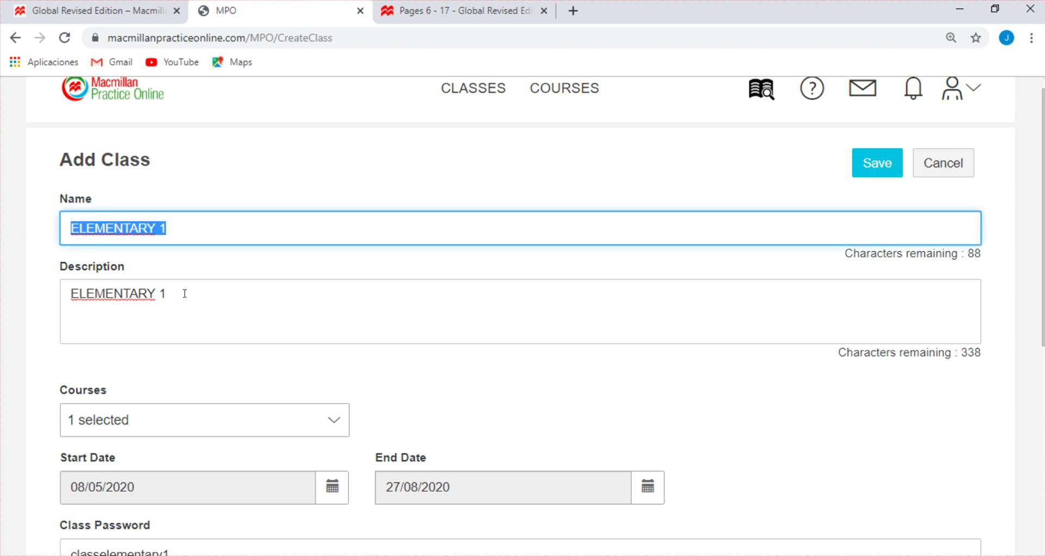
{"action": "left_click_drag", "start_coordinate": [185, 294], "coordinate": [32, 304]}
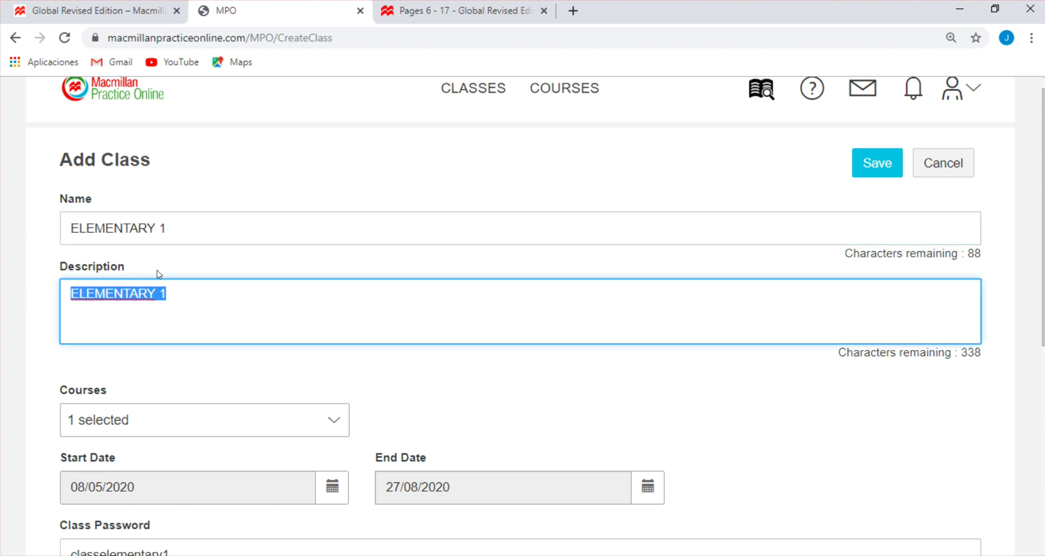
{"action": "scroll", "coordinate": [129, 276], "scroll_direction": "down", "scroll_amount": 2}
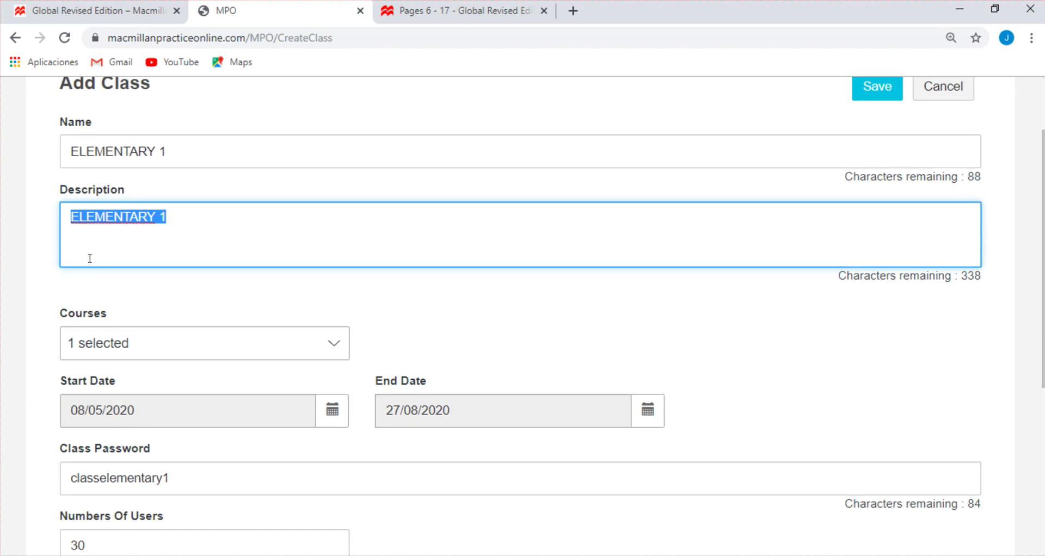
{"action": "left_click", "coordinate": [327, 273]}
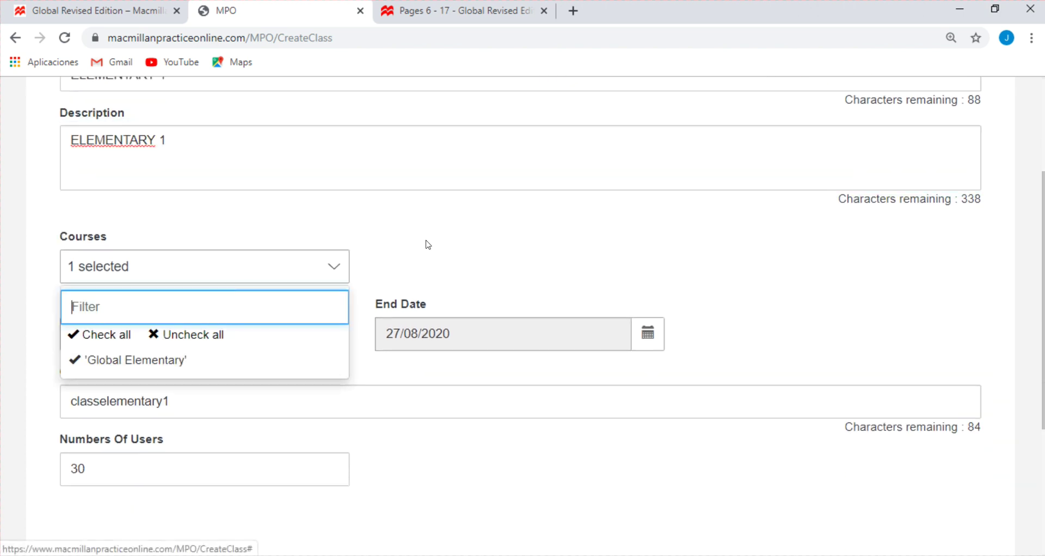
{"action": "left_click", "coordinate": [397, 242]}
{"action": "scroll", "coordinate": [355, 252], "scroll_direction": "down", "scroll_amount": 1}
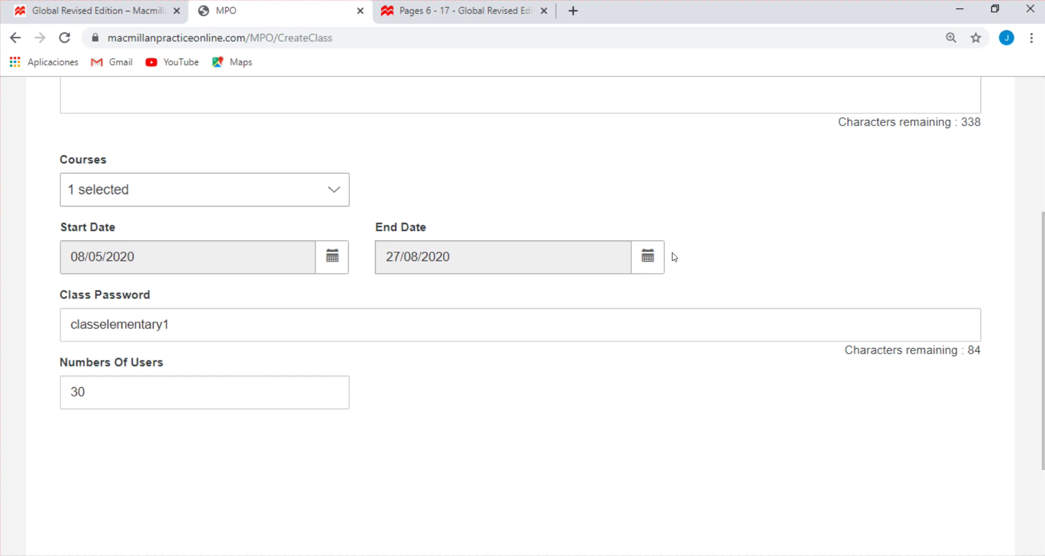
{"action": "mouse_move", "coordinate": [206, 328]}
{"action": "left_mouse_down"}
{"action": "mouse_move", "coordinate": [24, 332]}
{"action": "mouse_move", "coordinate": [196, 326]}
{"action": "left_mouse_up"}
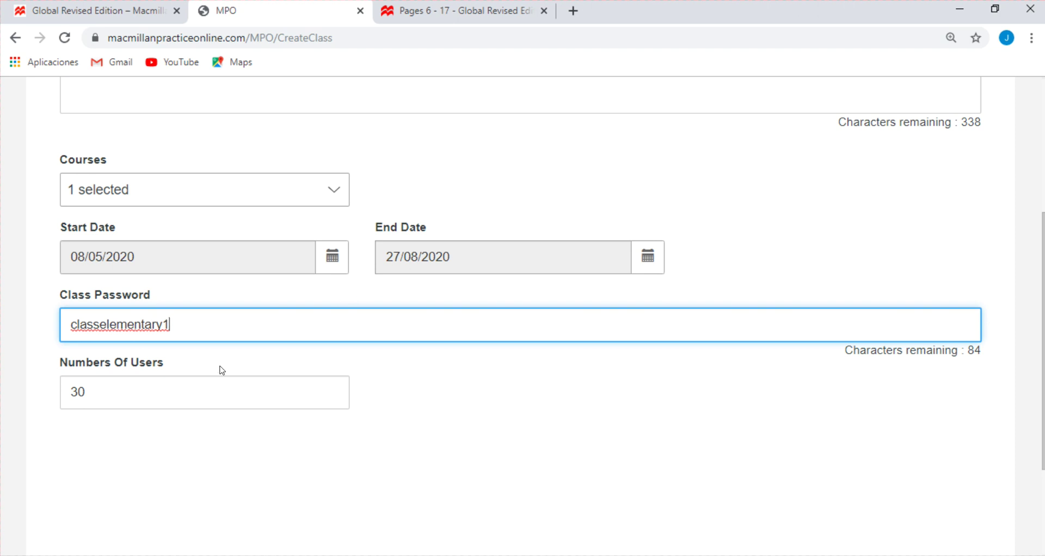
{"action": "left_click", "coordinate": [123, 385]}
{"action": "left_click", "coordinate": [389, 392]}
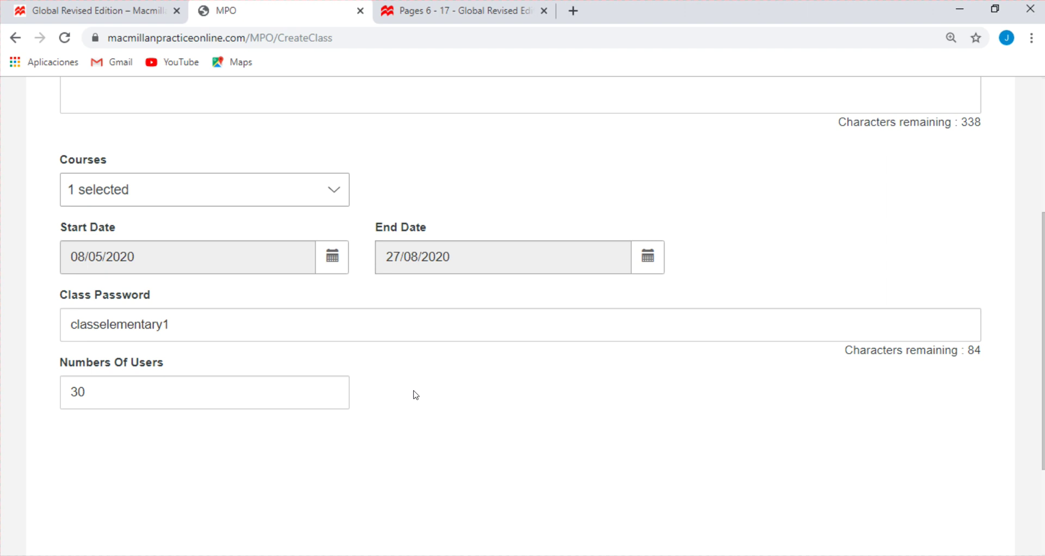
{"action": "scroll", "coordinate": [464, 407], "scroll_direction": "up", "scroll_amount": 5}
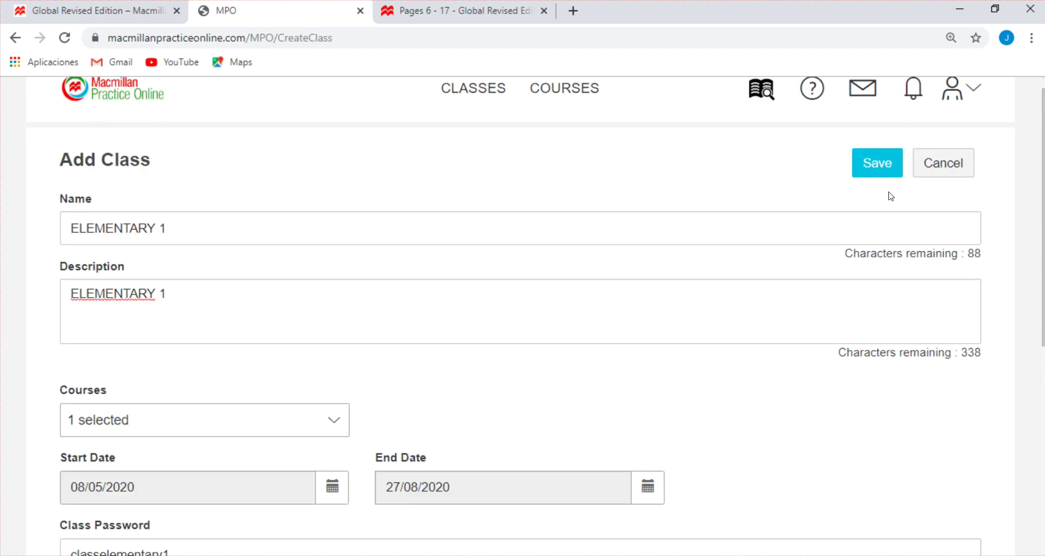
Save the ELEMENTARY 1 class, acknowledge the saved message, and begin a new class
{"action": "left_click", "coordinate": [875, 163]}
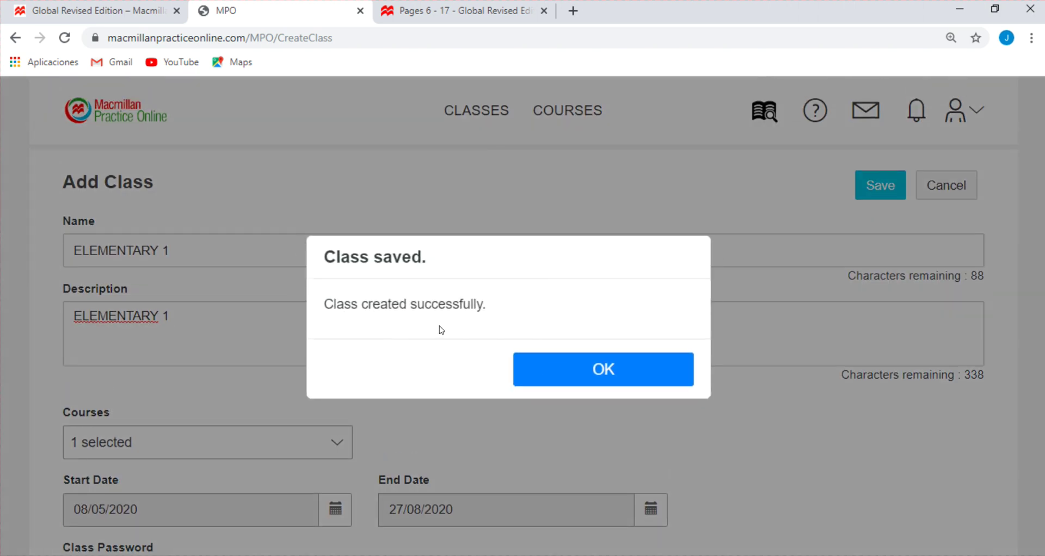
{"action": "left_click", "coordinate": [619, 376]}
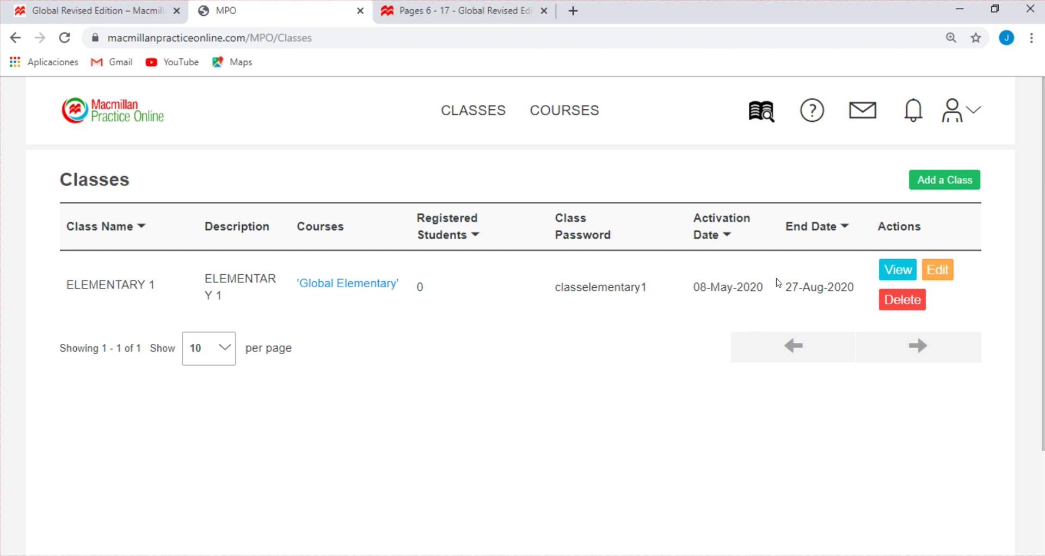
{"action": "left_click", "coordinate": [934, 184]}
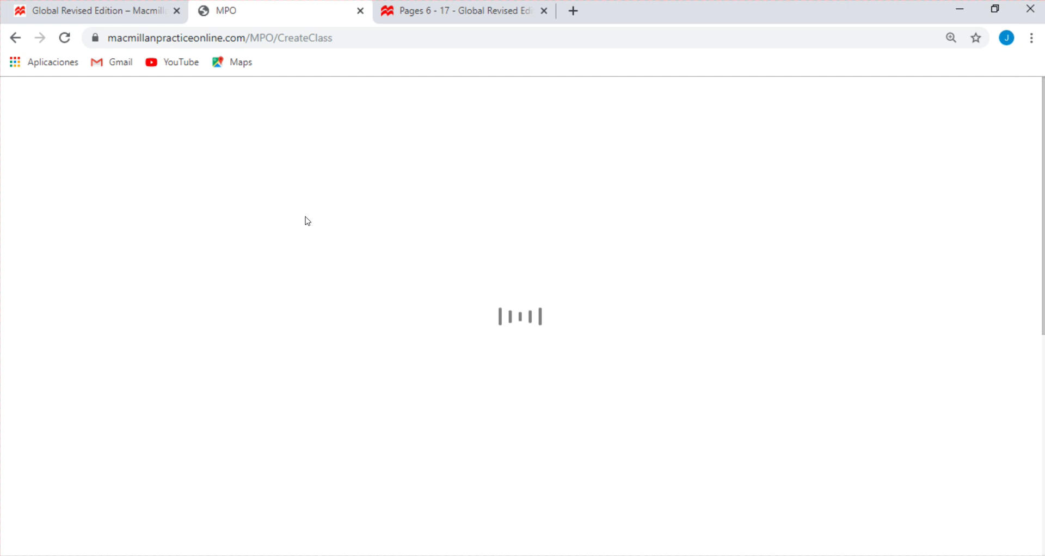
Enter ELEMENTARY 2 in capitals as the class name, correcting typos
{"action": "left_click", "coordinate": [172, 251]}
{"action": "type", "text": "elem"}
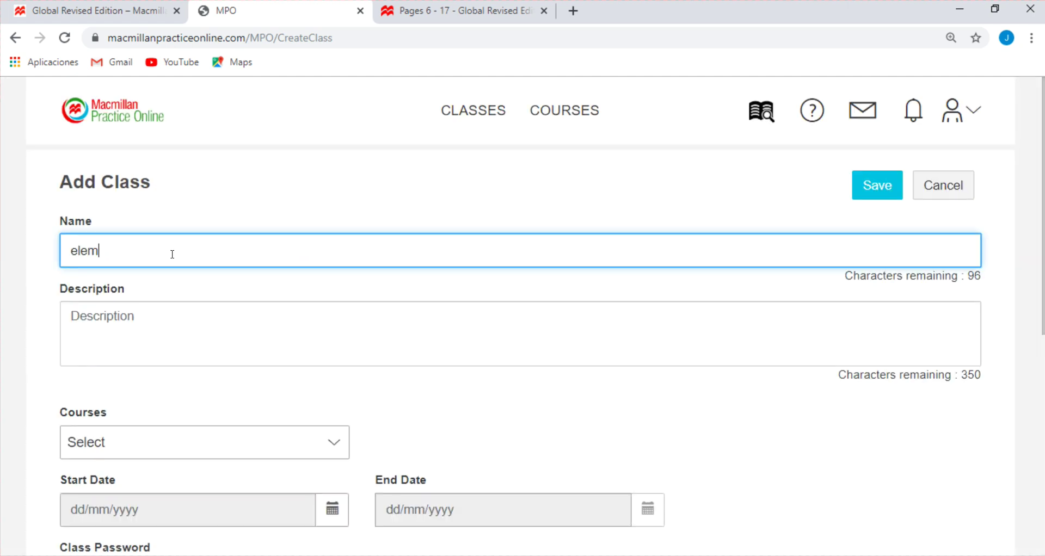
{"action": "key", "text": "BackSpace"}
{"action": "key", "text": "BackSpace"}
{"action": "key", "text": "BackSpace"}
{"action": "key", "text": "Caps_Lock"}
{"action": "key", "text": "BackSpace"}
{"action": "type", "text": "ELEMNTAR"}
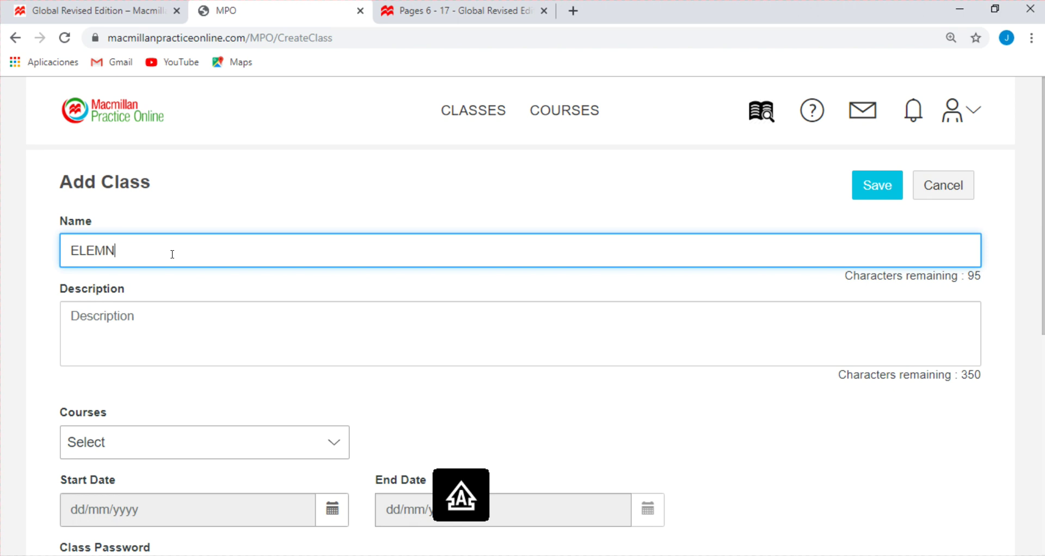
{"action": "key", "text": "BackSpace"}
{"action": "key", "text": "BackSpace"}
{"action": "key", "text": "BackSpace"}
{"action": "key", "text": "BackSpace"}
{"action": "type", "text": "ENTARY2"}
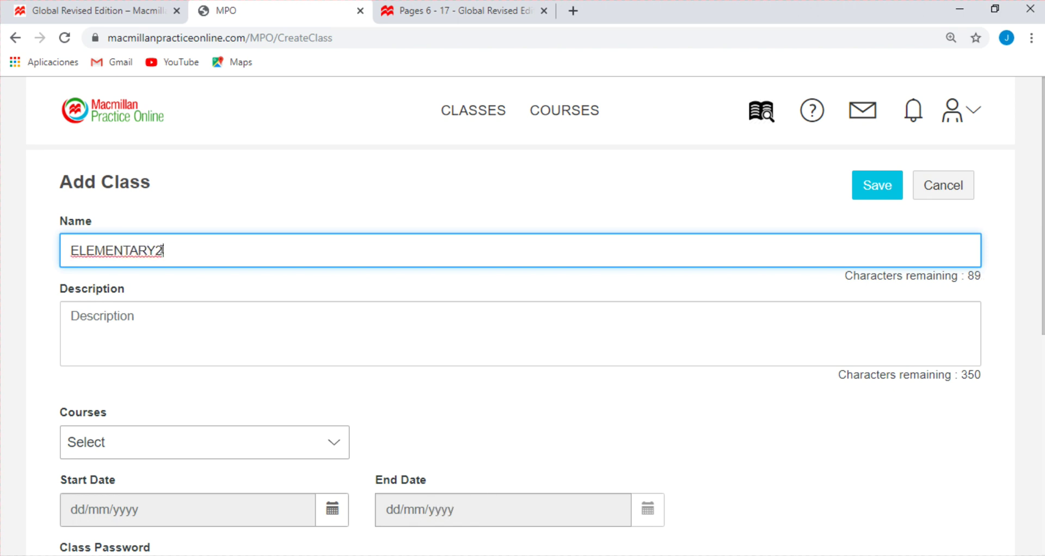
{"action": "key", "text": "BackSpace"}
{"action": "type", "text": "2"}
Copy ELEMENTARY 2 into the Description field
{"action": "left_click_drag", "start_coordinate": [171, 250], "coordinate": [7, 281]}
{"action": "key", "text": "ctrl+c"}
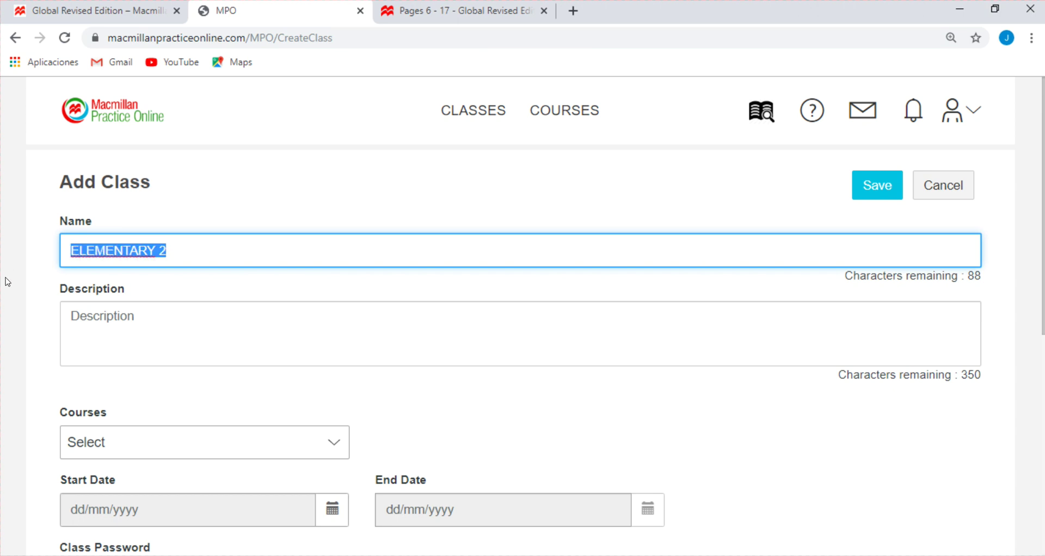
{"action": "left_click", "coordinate": [155, 312]}
{"action": "key", "text": "ctrl+v"}
Assign the Global Elementary course to the class
{"action": "scroll", "coordinate": [201, 262], "scroll_direction": "down", "scroll_amount": 2}
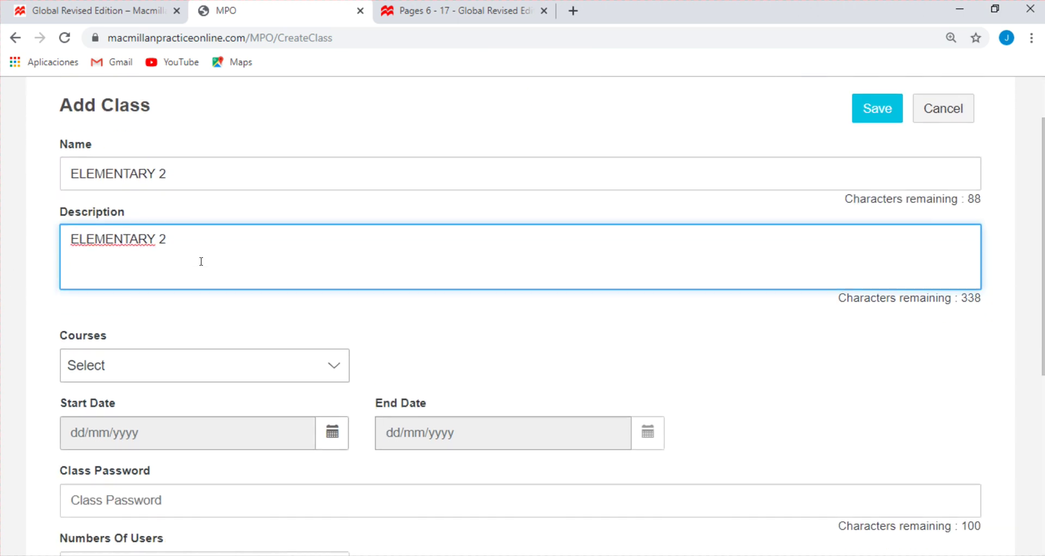
{"action": "left_click", "coordinate": [146, 365]}
{"action": "left_click", "coordinate": [123, 459]}
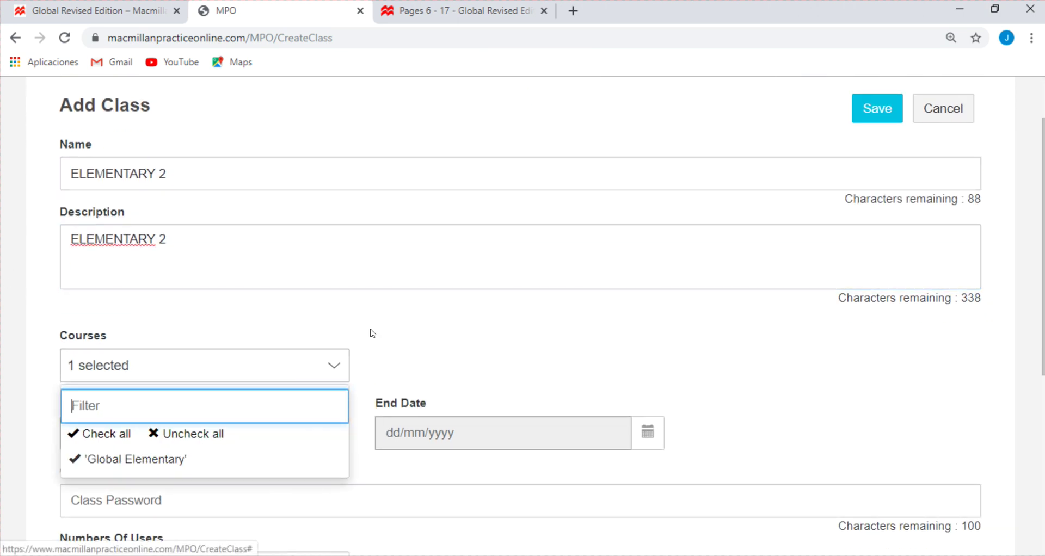
{"action": "scroll", "coordinate": [367, 330], "scroll_direction": "down", "scroll_amount": 2}
{"action": "left_click", "coordinate": [407, 289]}
Set the start date to 08/05/2020 and the end date to 13/08/2020
{"action": "left_click", "coordinate": [330, 363]}
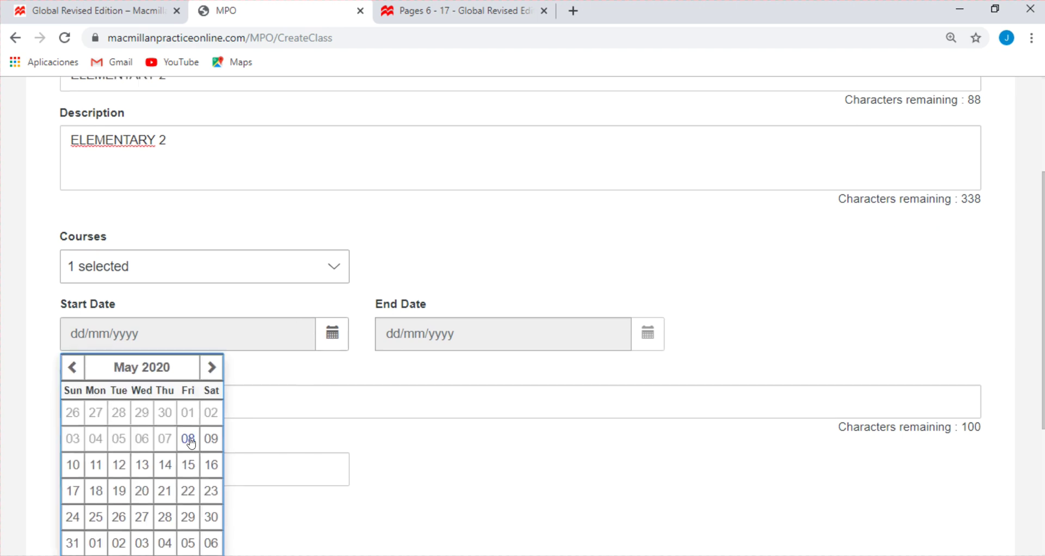
{"action": "left_click", "coordinate": [189, 439]}
{"action": "left_click", "coordinate": [648, 333]}
{"action": "left_click", "coordinate": [503, 438]}
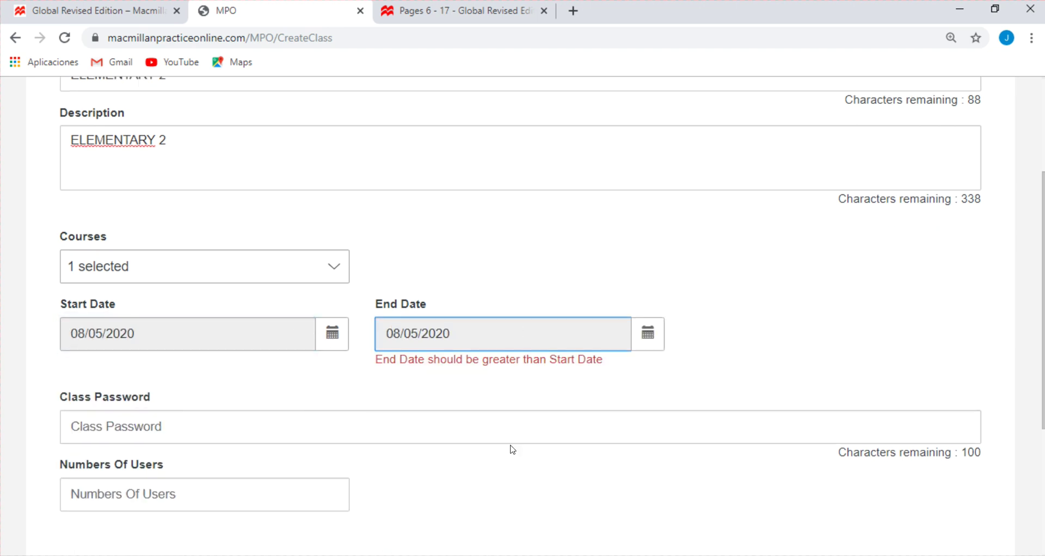
{"action": "left_click", "coordinate": [646, 343]}
{"action": "scroll", "coordinate": [505, 359], "scroll_direction": "down", "scroll_amount": 5}
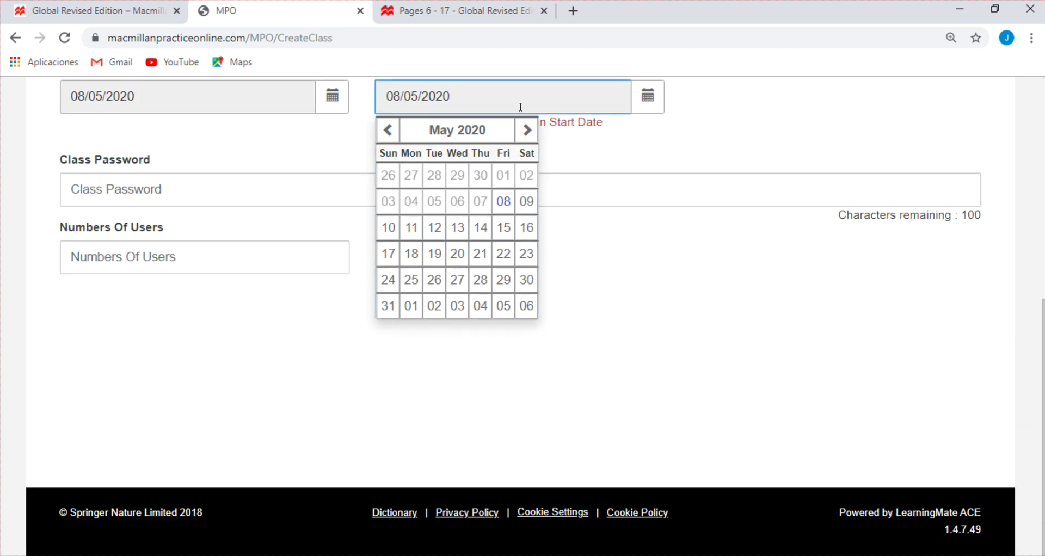
{"action": "left_click", "coordinate": [526, 130]}
{"action": "left_click", "coordinate": [526, 129]}
{"action": "left_click", "coordinate": [526, 129]}
{"action": "left_click", "coordinate": [476, 231]}
{"action": "left_click", "coordinate": [252, 174]}
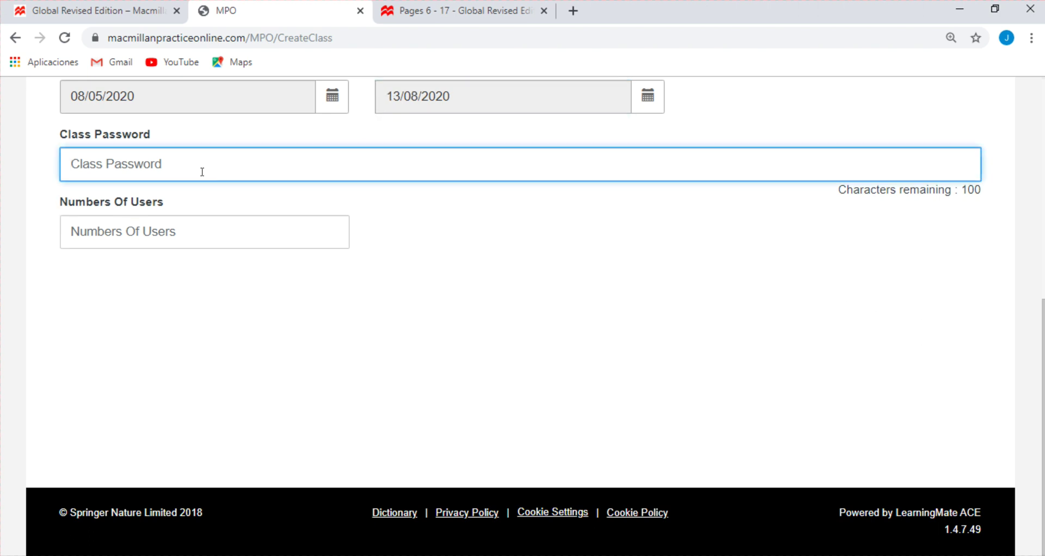
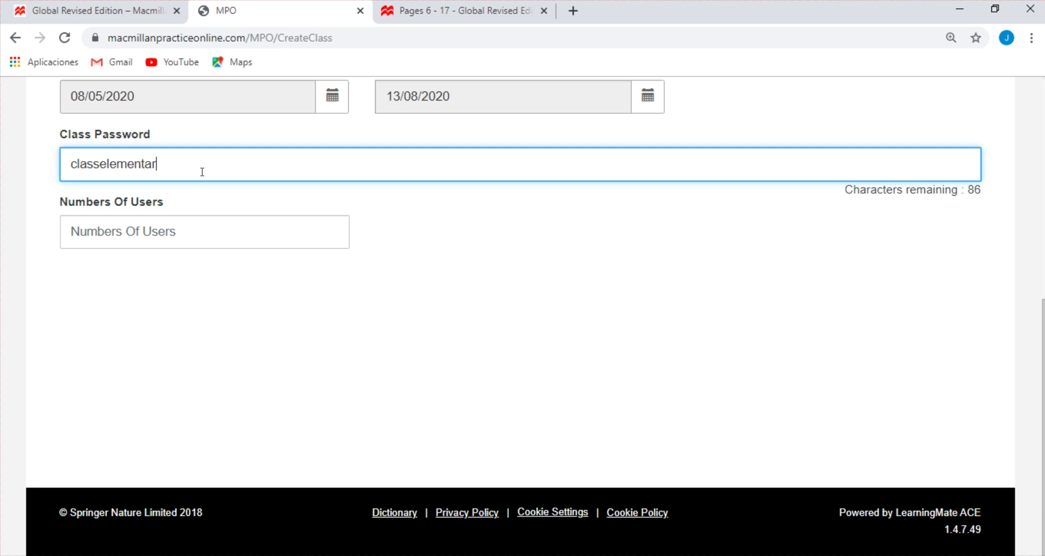
Enter the class password and set Numbers Of Users to 30
{"action": "scroll", "coordinate": [203, 172], "scroll_direction": "up", "scroll_amount": 5}
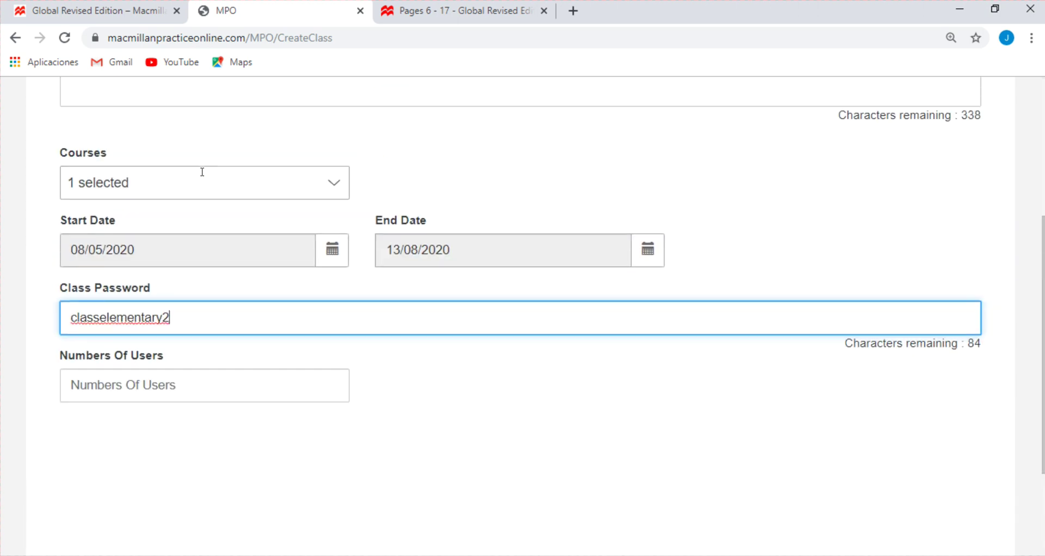
{"action": "scroll", "coordinate": [205, 178], "scroll_direction": "down", "scroll_amount": 3}
{"action": "scroll", "coordinate": [205, 179], "scroll_direction": "up", "scroll_amount": 1}
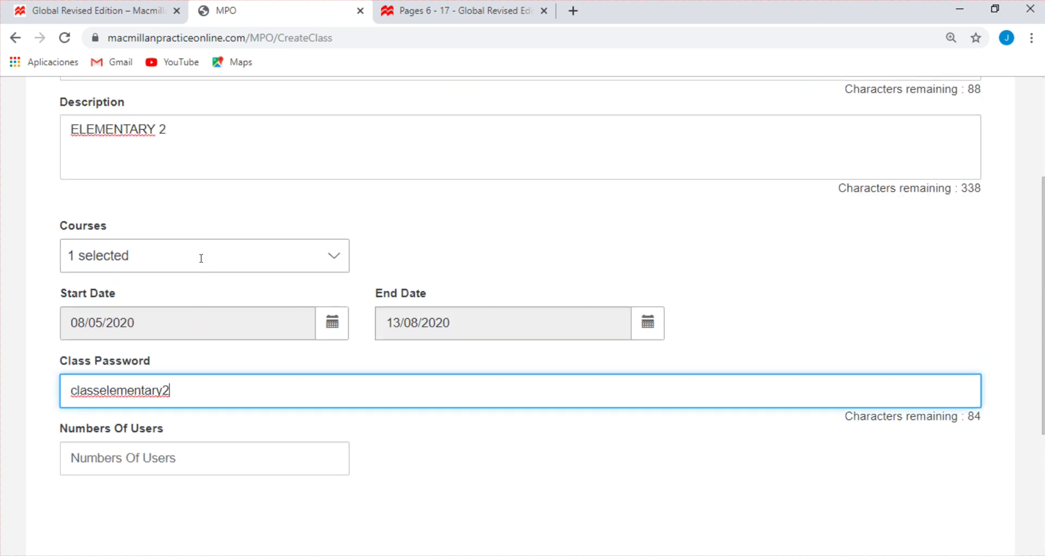
{"action": "left_click", "coordinate": [175, 457]}
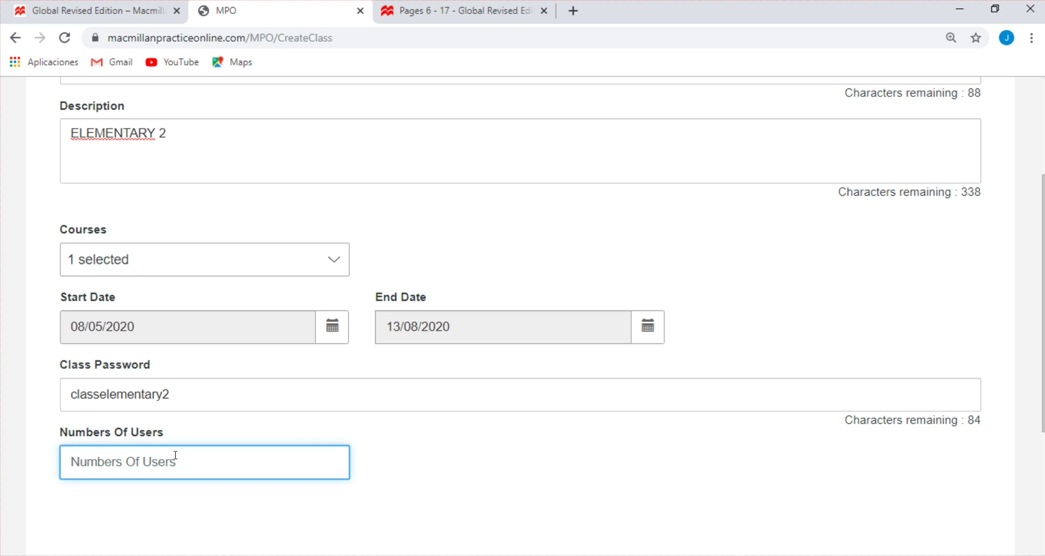
{"action": "type", "text": "30"}
{"action": "scroll", "coordinate": [392, 359], "scroll_direction": "down", "scroll_amount": 2}
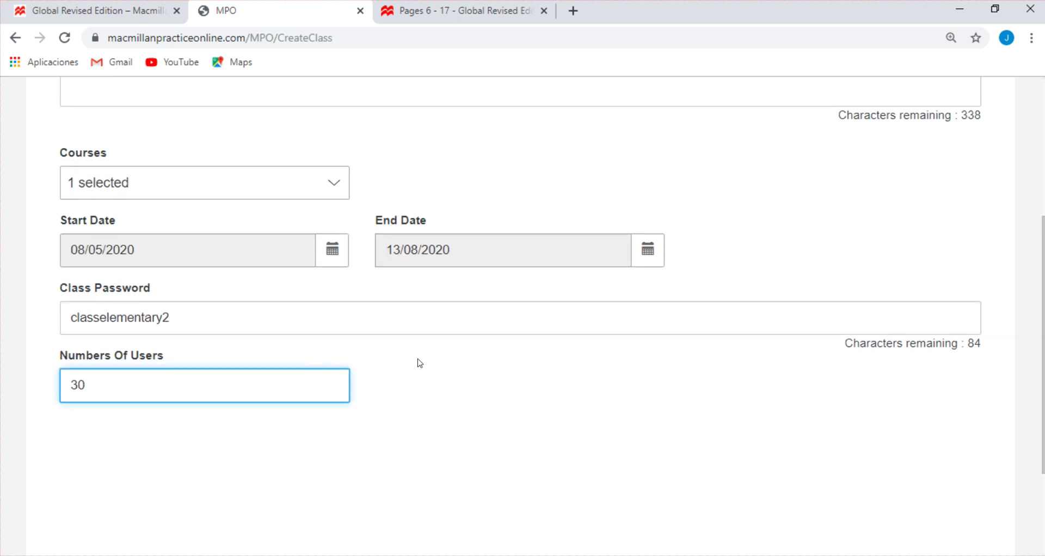
{"action": "scroll", "coordinate": [418, 361], "scroll_direction": "up", "scroll_amount": 3}
{"action": "scroll", "coordinate": [463, 365], "scroll_direction": "up", "scroll_amount": 2}
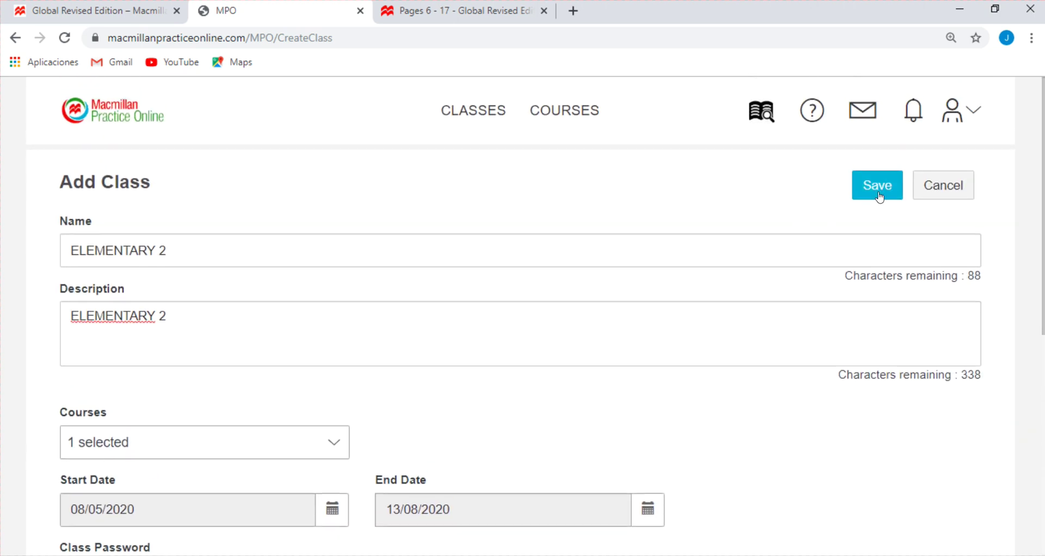
Save ELEMENTARY 2, acknowledge the saved message, and reset page zoom to 100%
{"action": "left_click", "coordinate": [877, 191]}
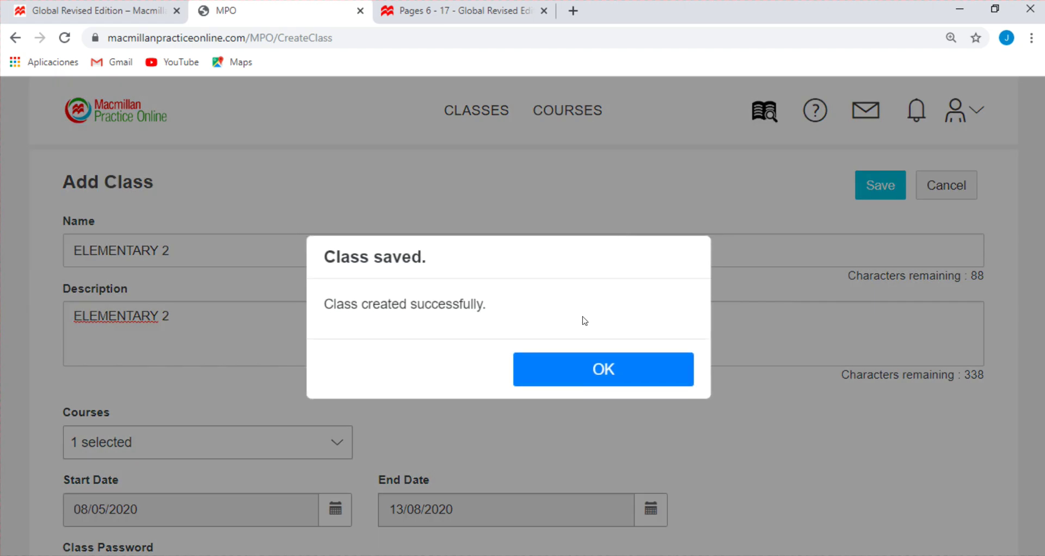
{"action": "left_click", "coordinate": [603, 367]}
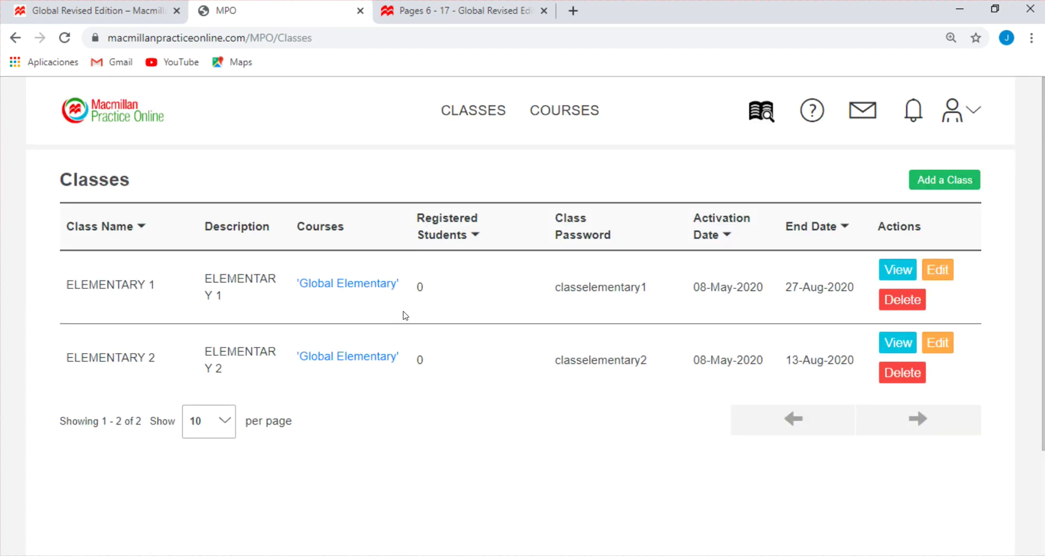
{"action": "key", "text": "ctrl+minus"}
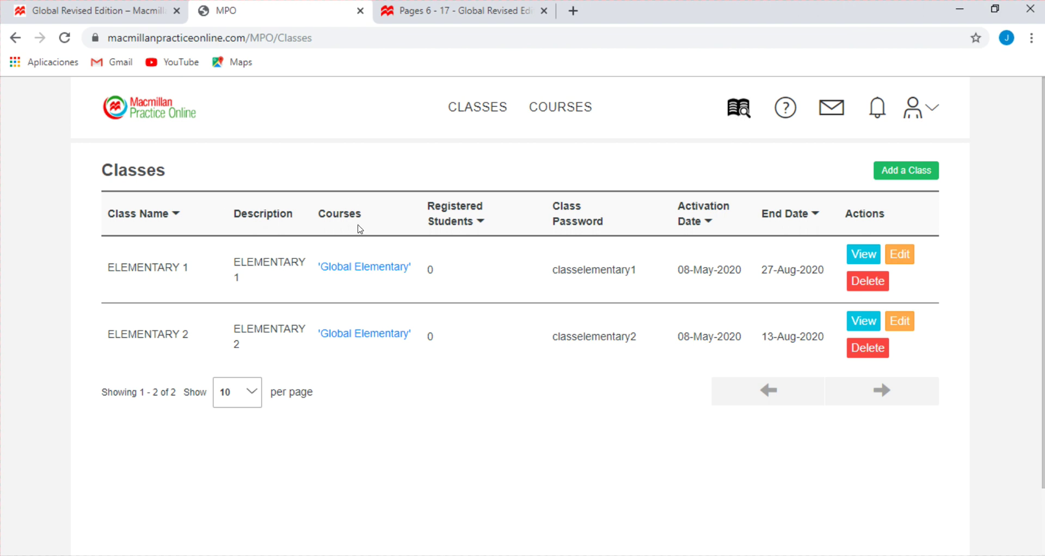
{"action": "left_click_drag", "start_coordinate": [367, 222], "coordinate": [315, 214]}
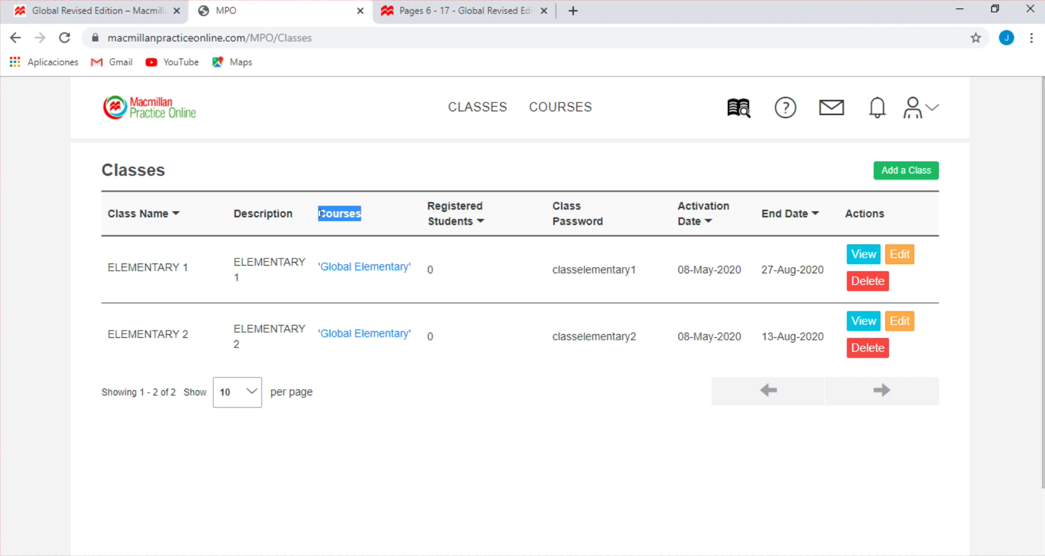
{"action": "left_click", "coordinate": [359, 232]}
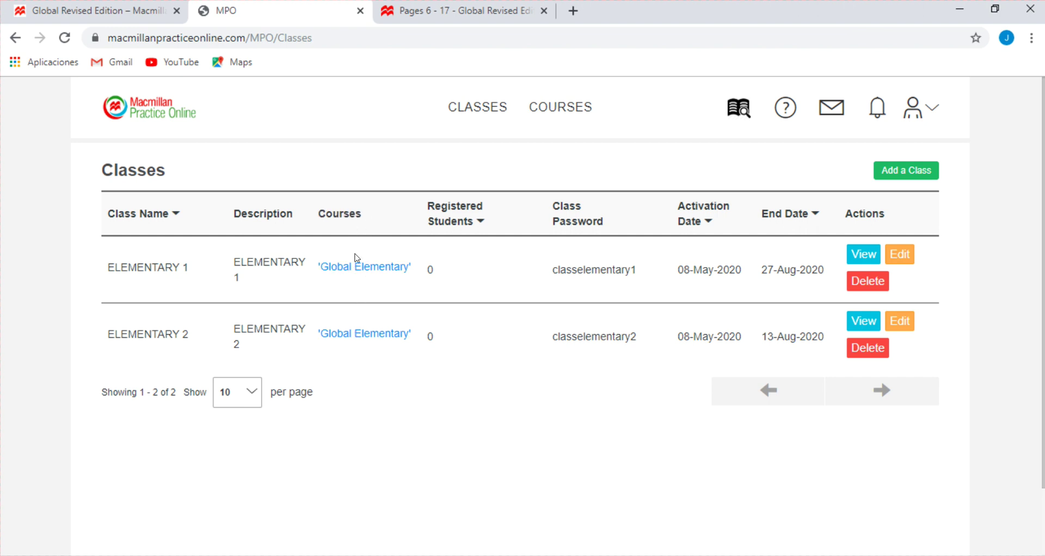
{"action": "left_click", "coordinate": [427, 338]}
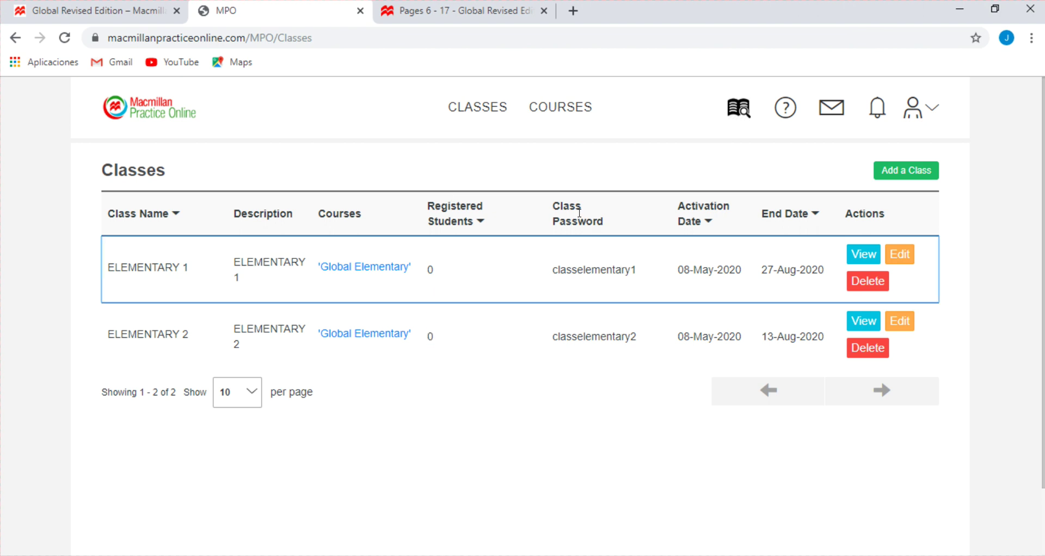
{"action": "left_click_drag", "start_coordinate": [577, 286], "coordinate": [625, 272]}
{"action": "left_click_drag", "start_coordinate": [567, 336], "coordinate": [625, 336]}
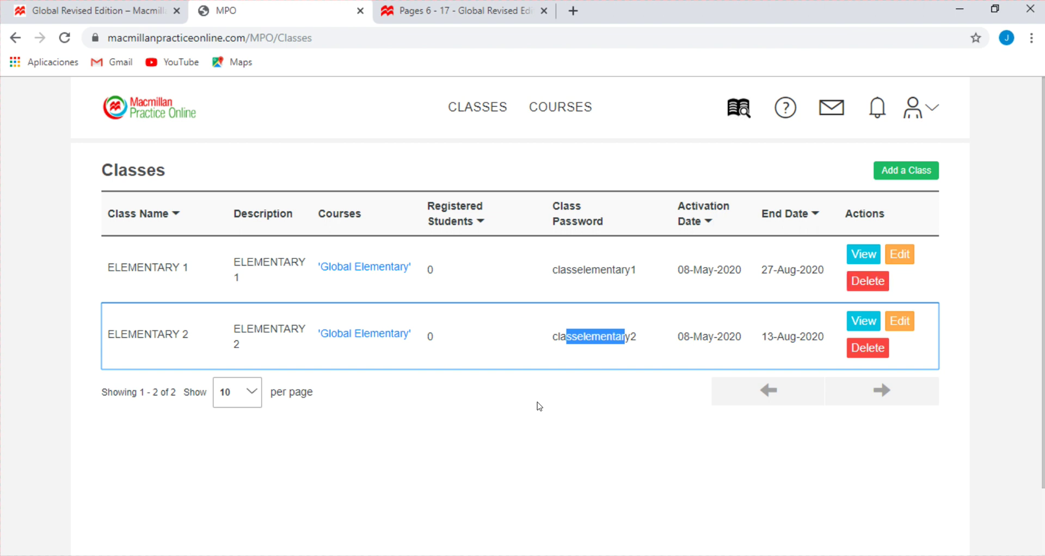
{"action": "left_click", "coordinate": [585, 337]}
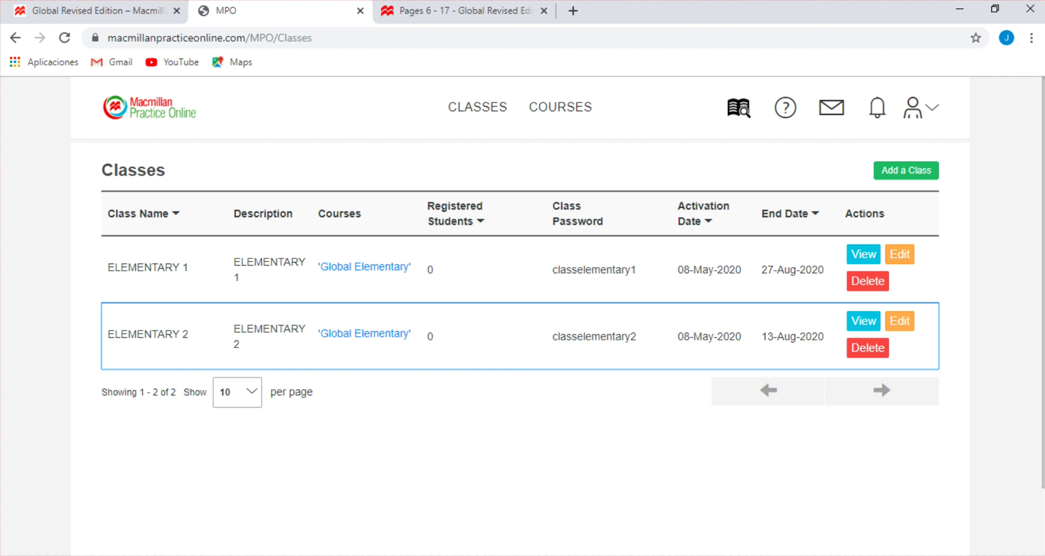
{"action": "mouse_move", "coordinate": [168, 555]}
{"action": "left_click", "coordinate": [196, 519]}
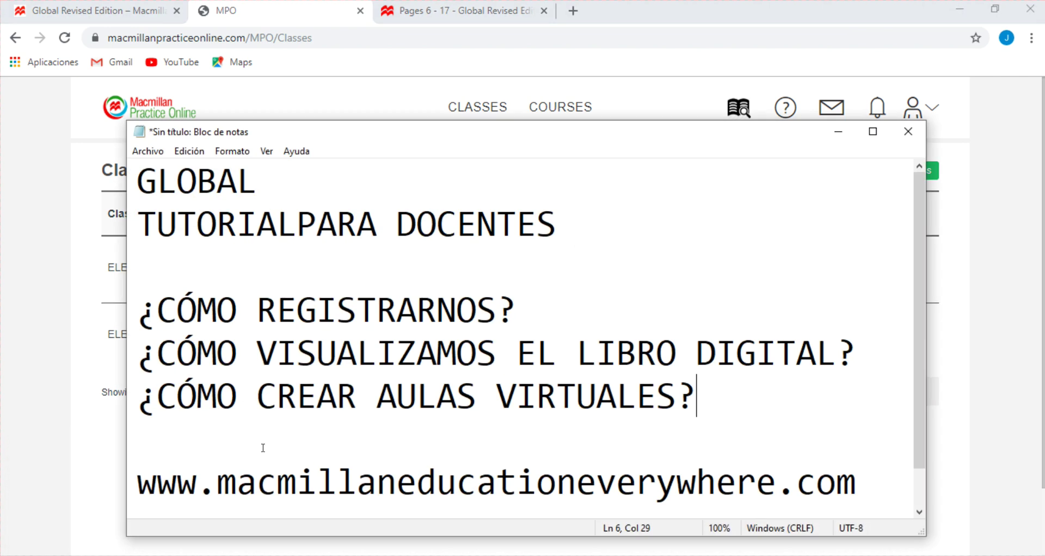
{"action": "left_click_drag", "start_coordinate": [510, 131], "coordinate": [531, 103]}
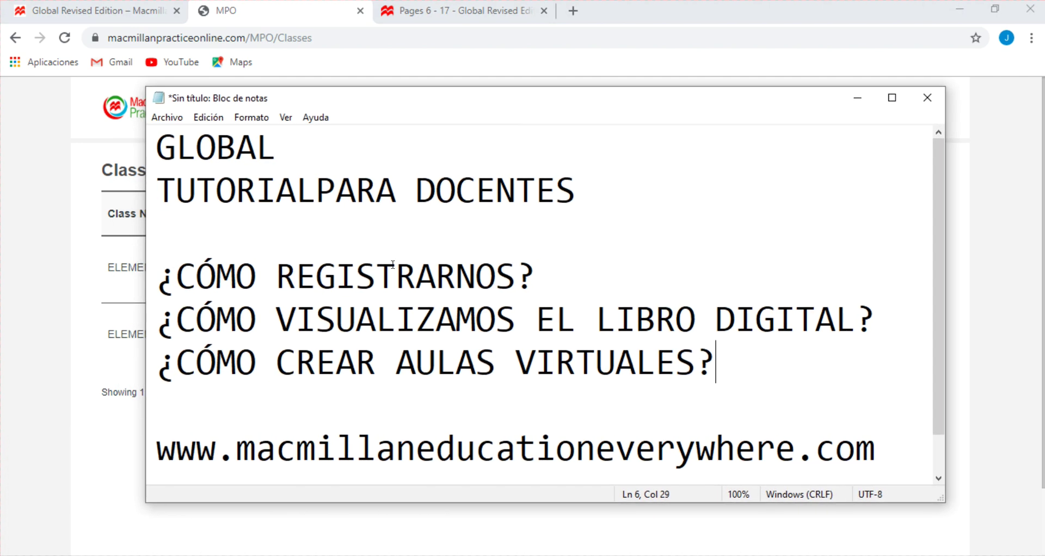
{"action": "left_click_drag", "start_coordinate": [526, 276], "coordinate": [163, 278]}
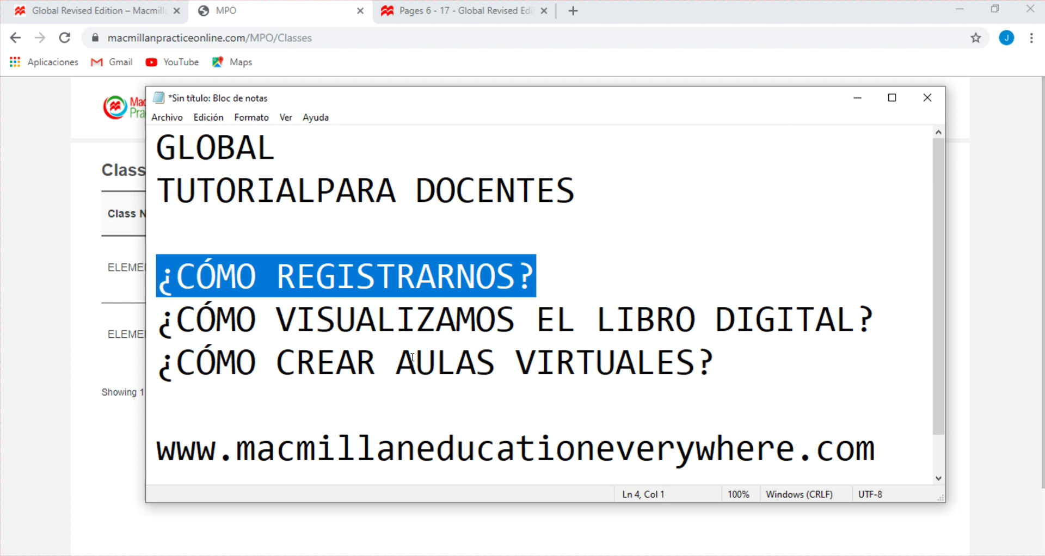
{"action": "left_click_drag", "start_coordinate": [294, 320], "coordinate": [875, 321]}
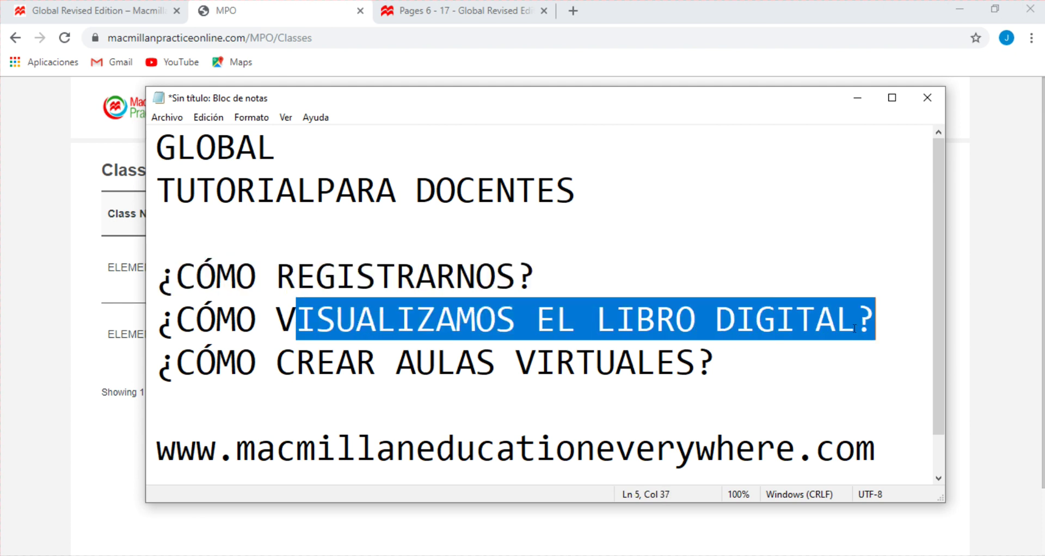
{"action": "left_click", "coordinate": [462, 11]}
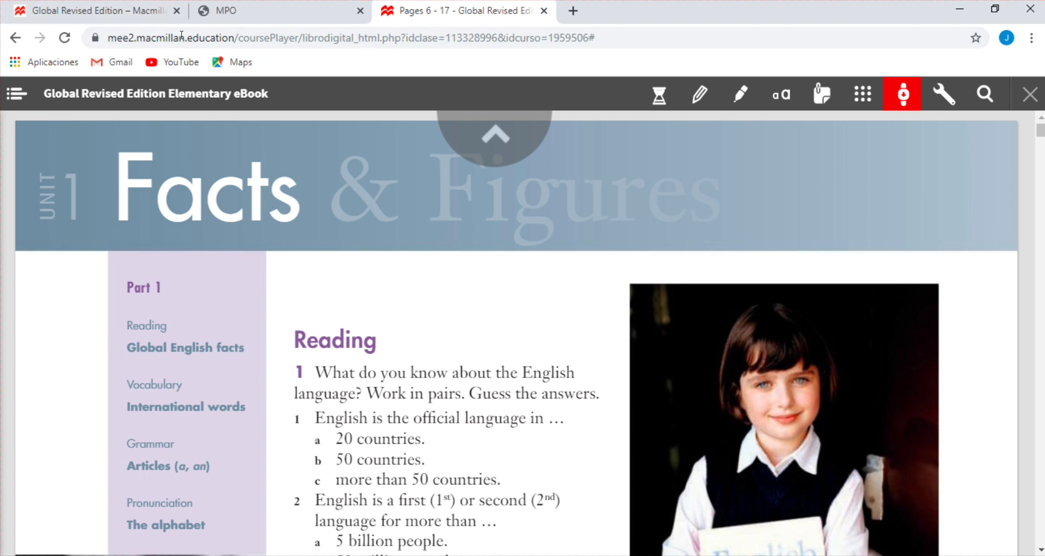
{"action": "scroll", "coordinate": [374, 386], "scroll_direction": "down", "scroll_amount": 8}
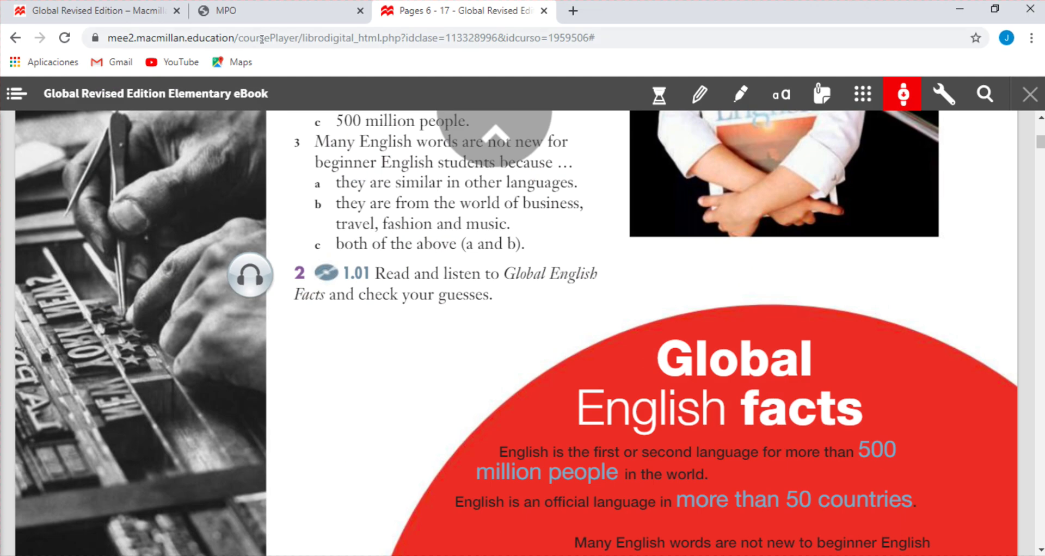
{"action": "left_click", "coordinate": [262, 13]}
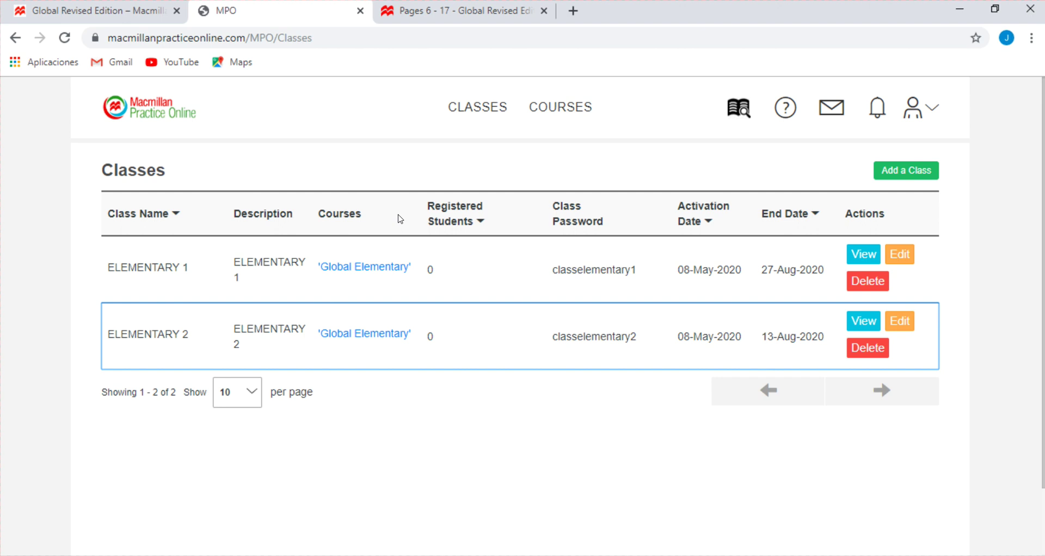